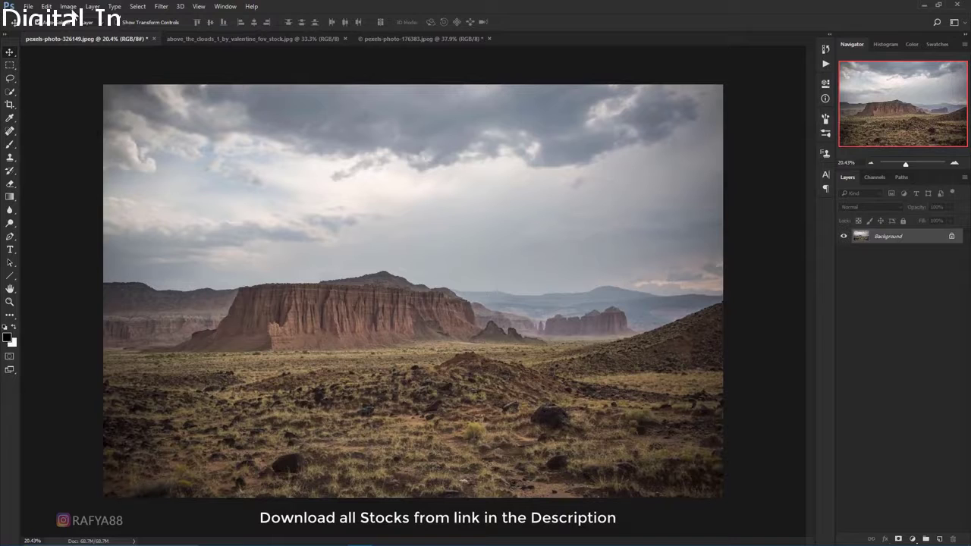
Step: Resize the desert photo to 3000 px wide (3000×2000) and zoom in on it
click(68, 6)
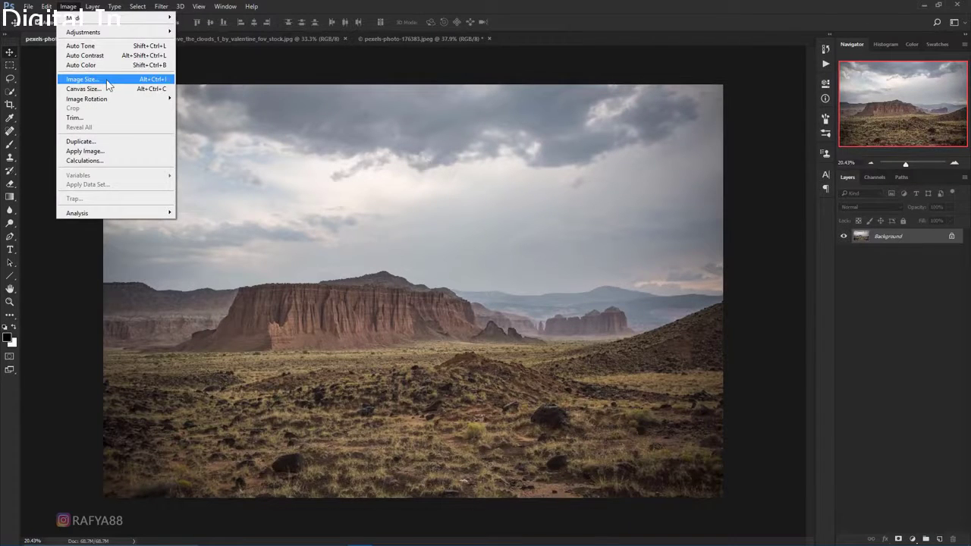
click(107, 80)
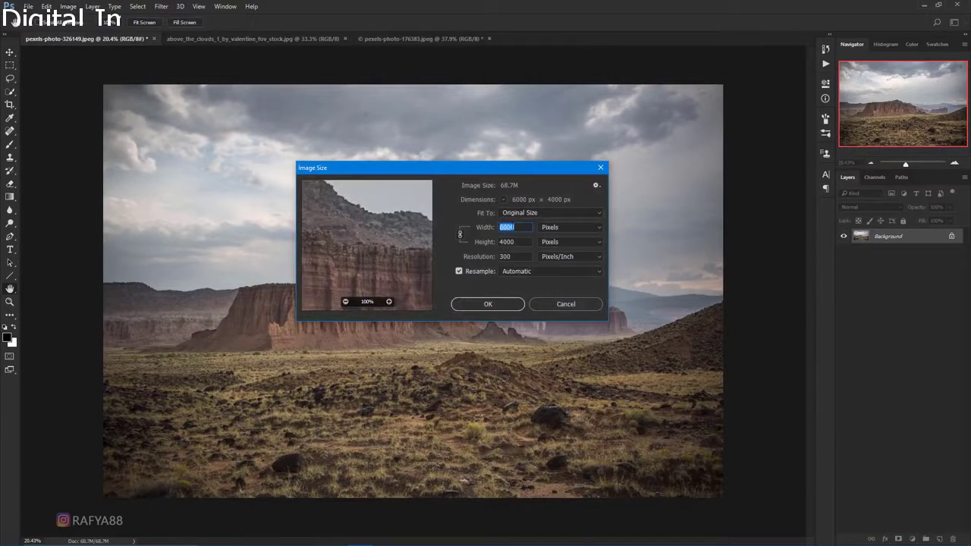
text(3000)
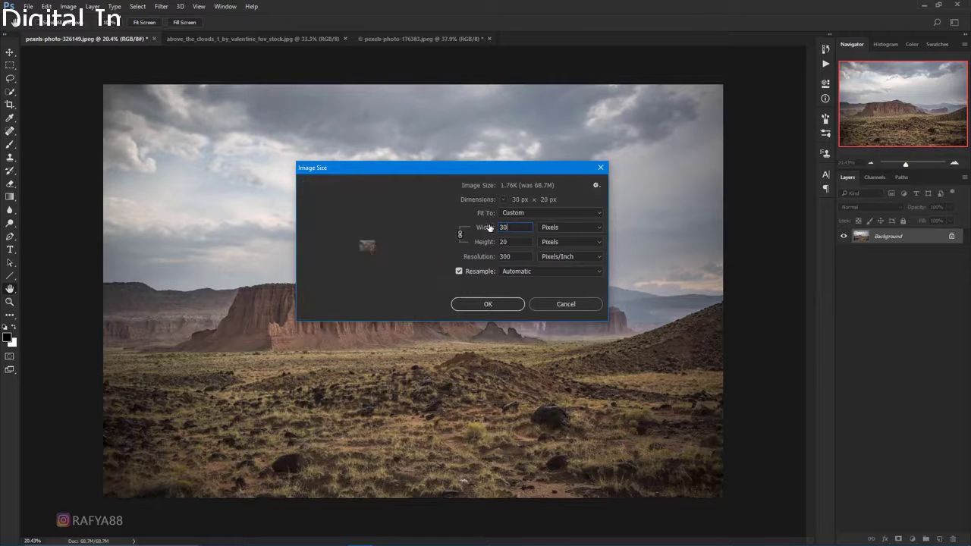
click(492, 305)
key(z)
drag(389, 303, 443, 324)
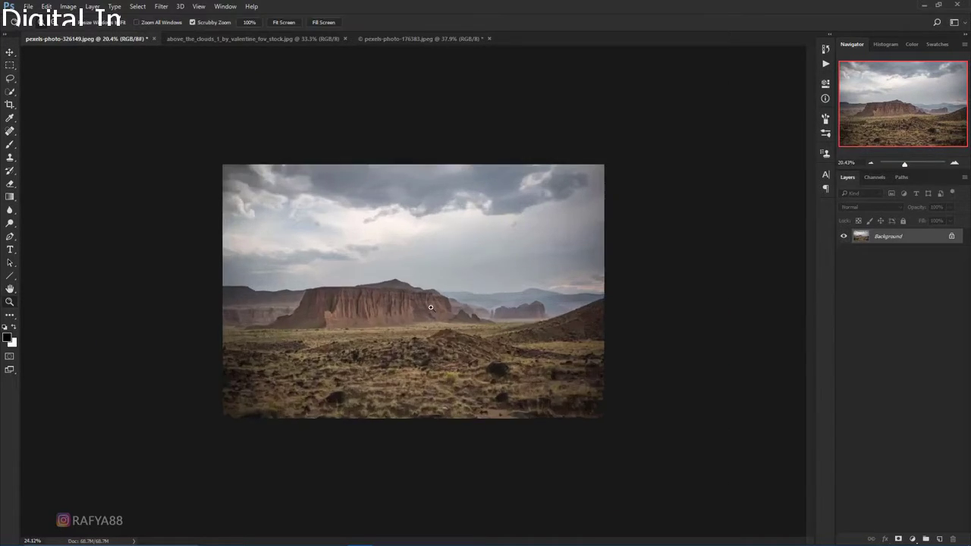
Step: Unlock the Background into Layer 0 and flip the landscape horizontally
click(952, 236)
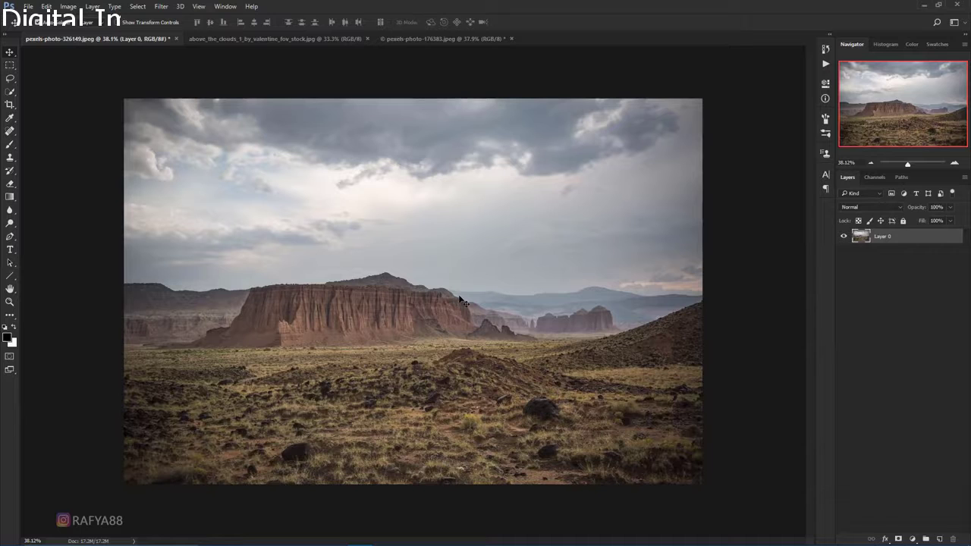
key(ctrl+t)
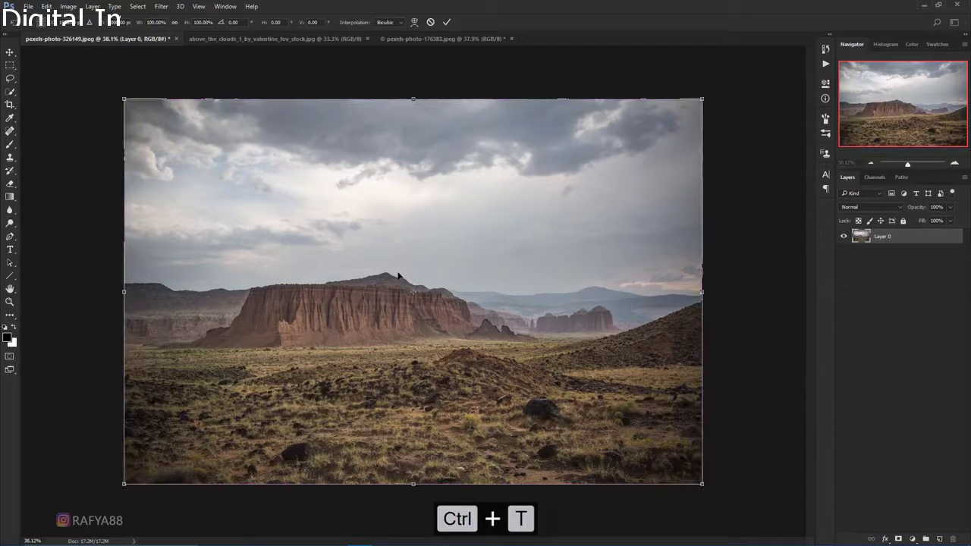
key(ctrl+minus)
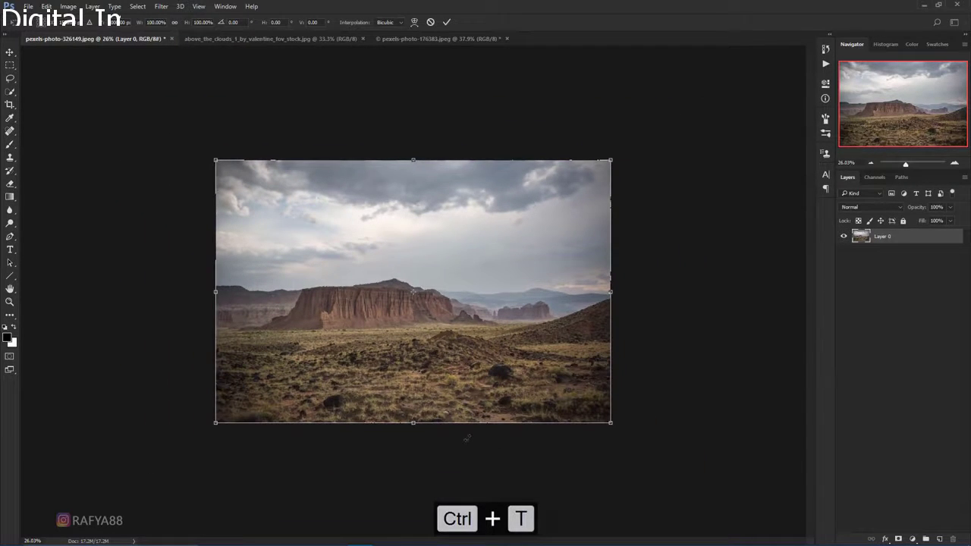
right_click(463, 293)
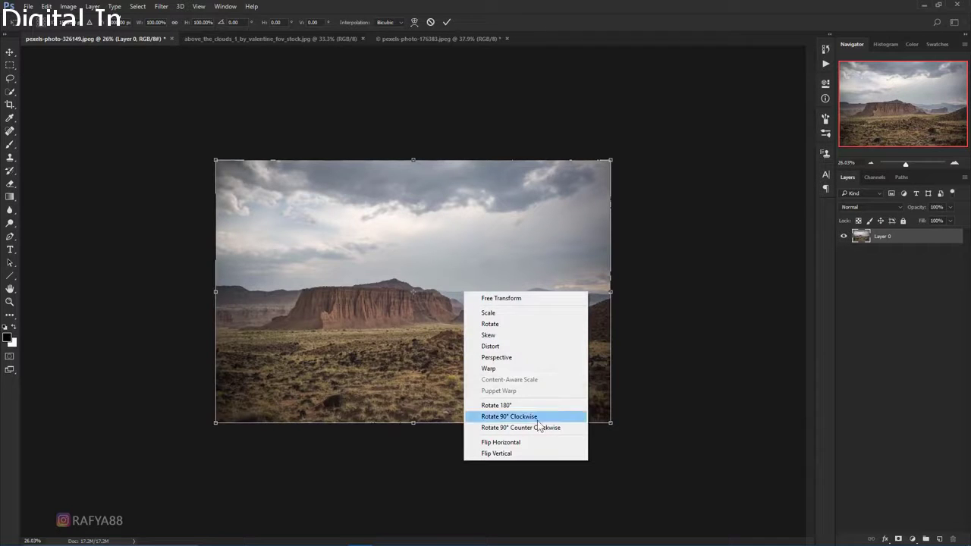
click(551, 448)
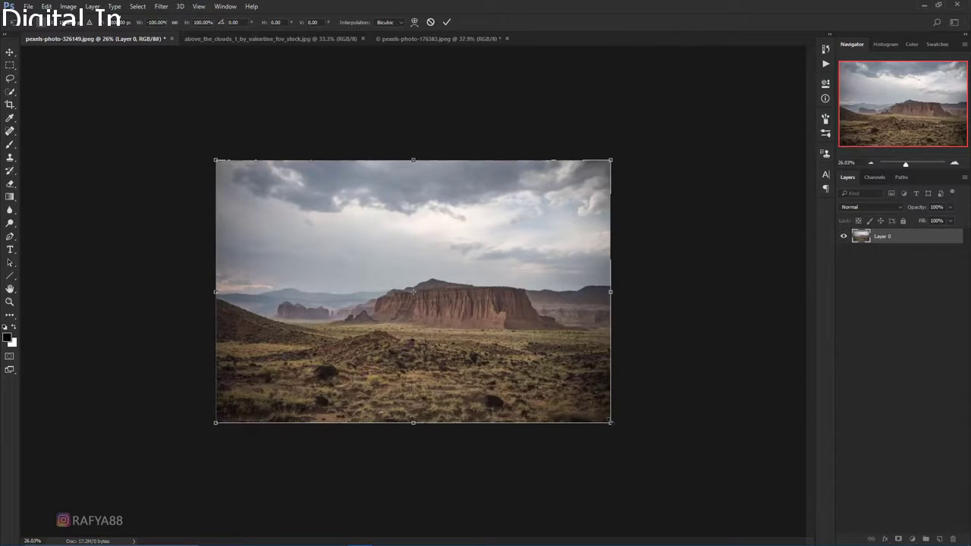
Step: Enlarge the landscape to about 134% and fine-tune its position in the canvas
drag(611, 422, 660, 462)
drag(580, 371, 580, 418)
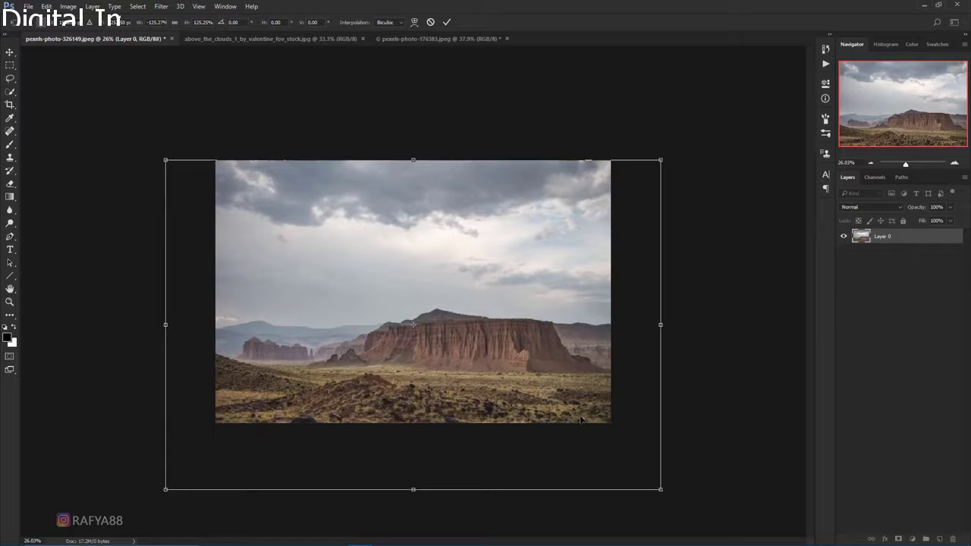
drag(659, 489, 678, 505)
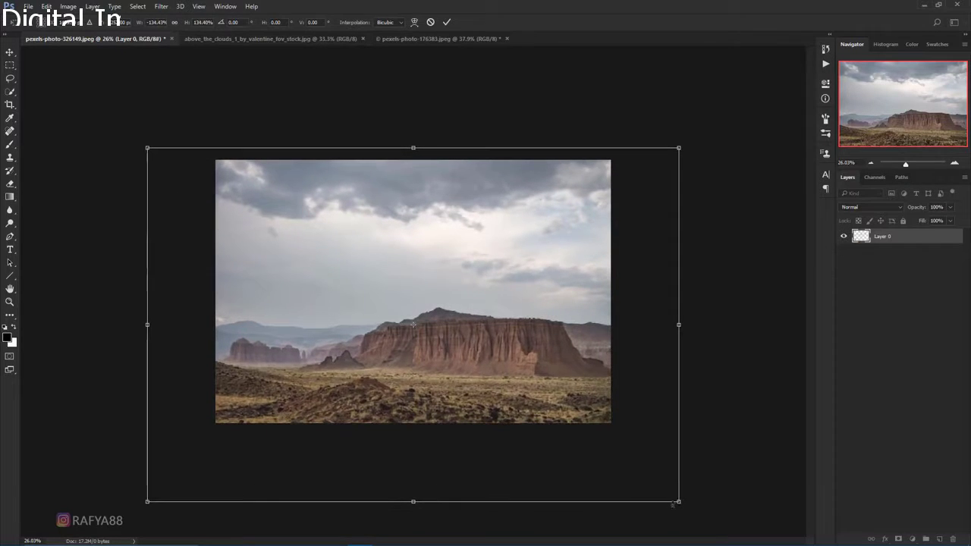
drag(640, 444, 641, 452)
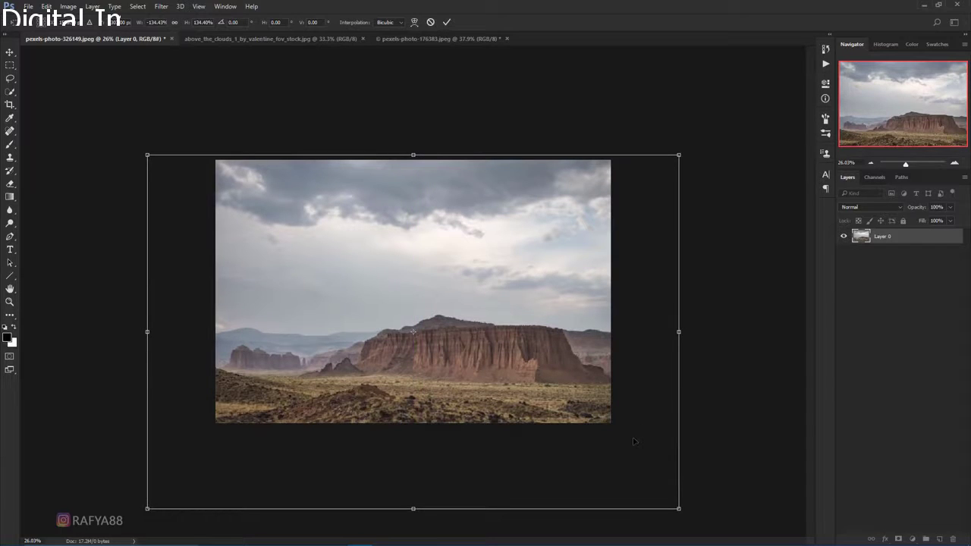
drag(614, 420, 615, 423)
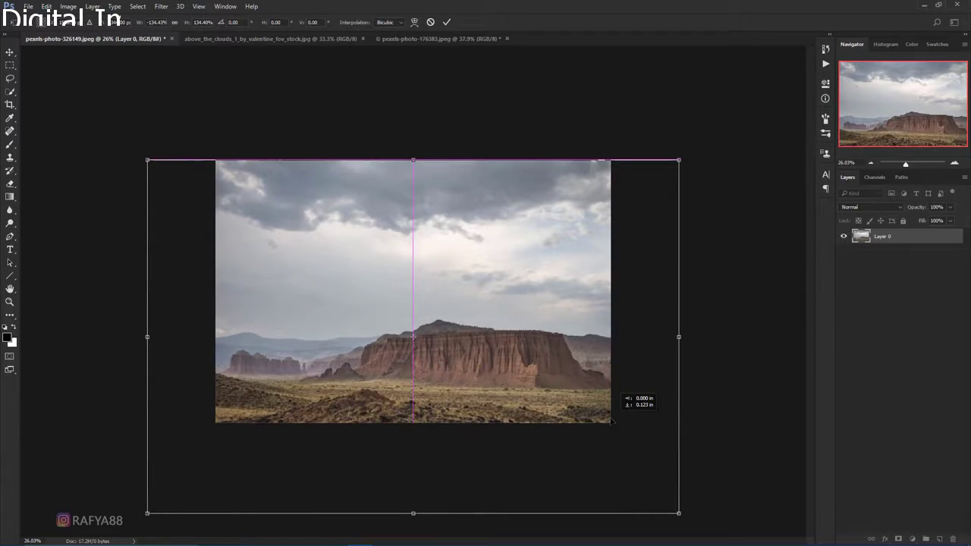
drag(611, 420, 611, 417)
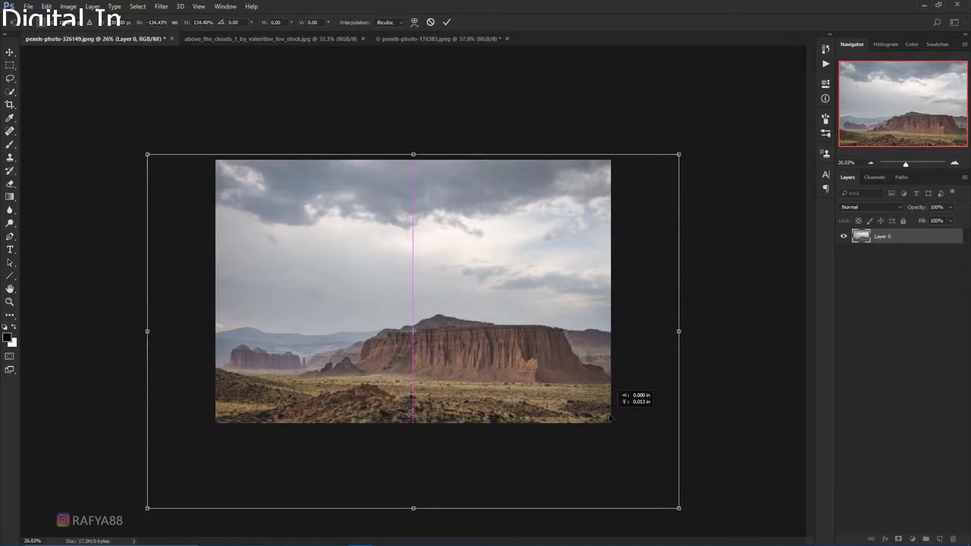
drag(532, 375, 543, 371)
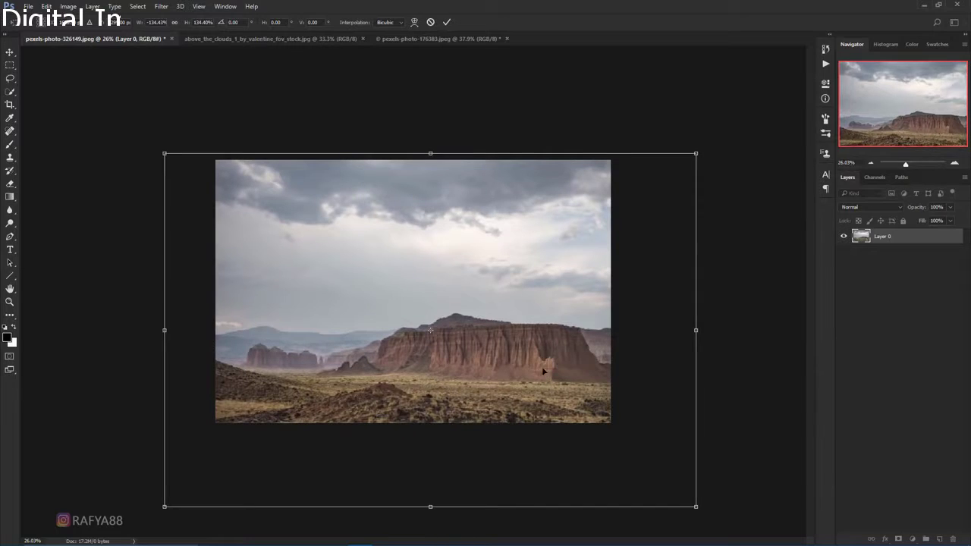
Step: Commit the transform and set a sky-sampled grey as the brush colour
click(447, 23)
scroll(422, 352, up, 2)
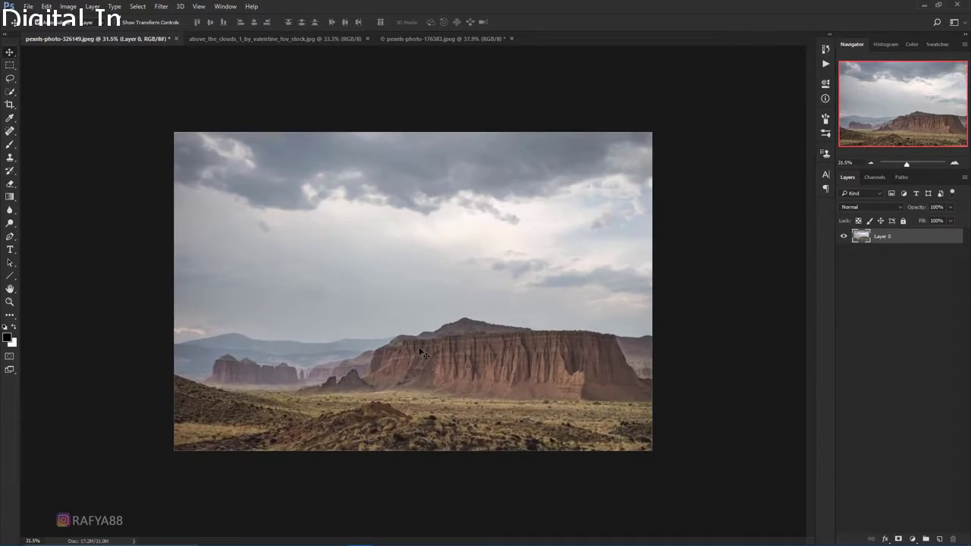
scroll(421, 353, down, 1)
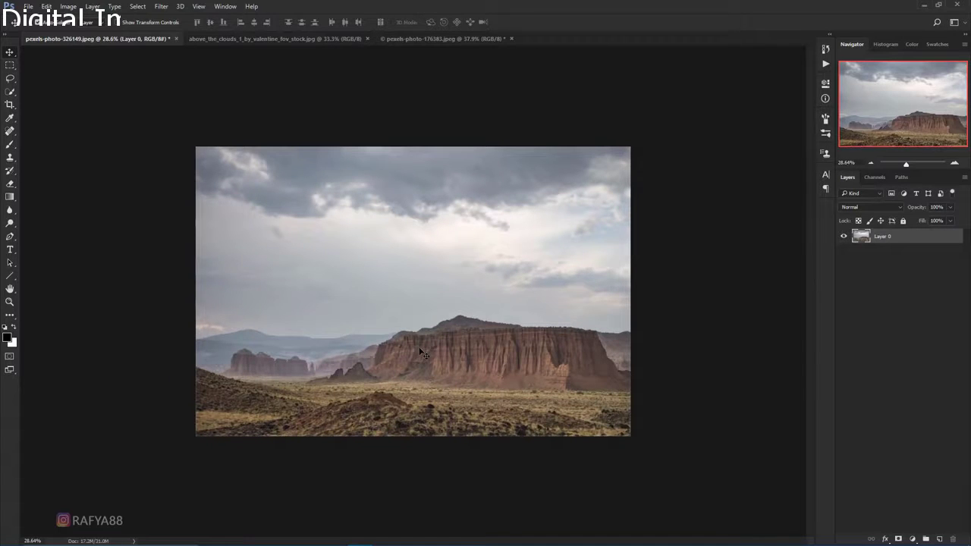
click(9, 145)
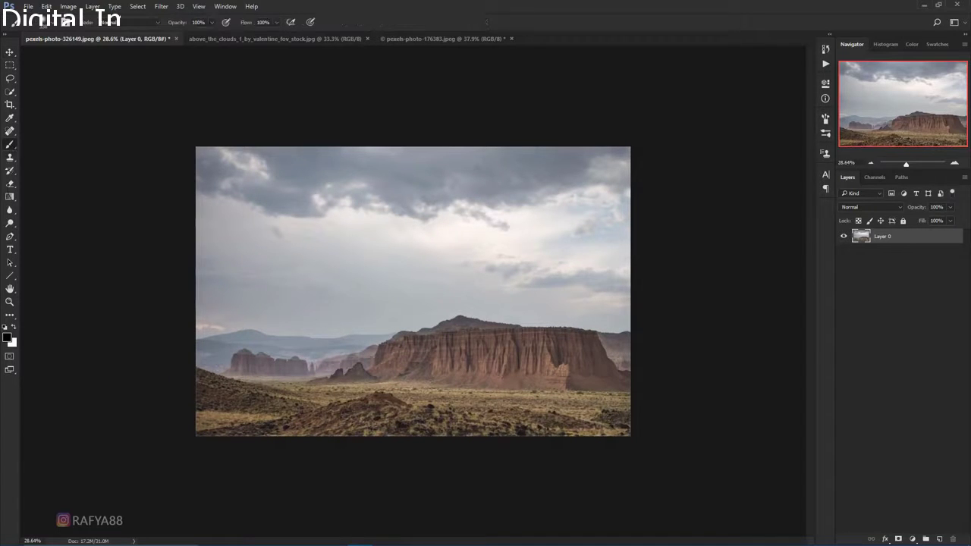
click(6, 339)
click(490, 293)
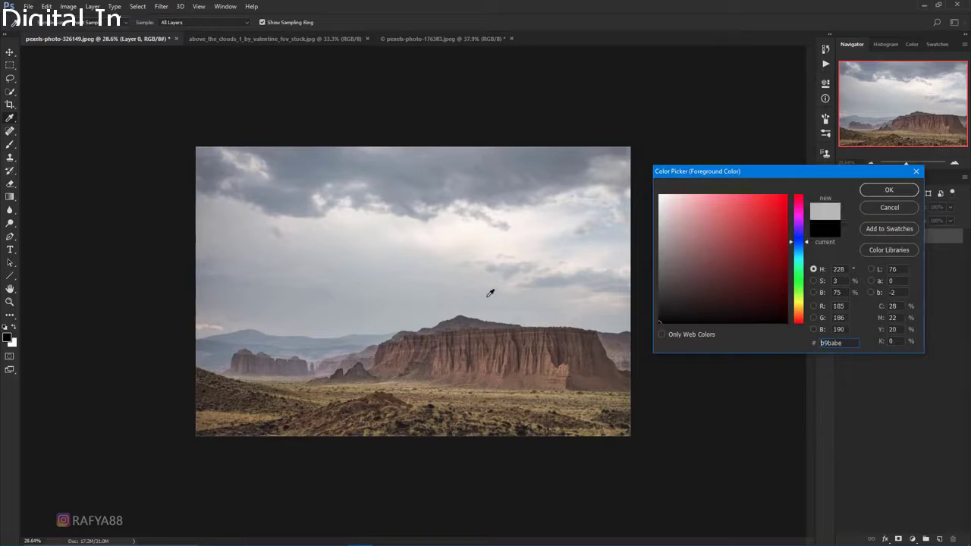
click(883, 194)
Step: Paint grey haze over the red buttes and distant mountains with a ~120 px brush
drag(400, 317, 646, 326)
drag(448, 324, 145, 332)
mouse_move(294, 331)
mouse_down()
mouse_move(202, 329)
mouse_move(270, 321)
mouse_move(481, 338)
mouse_up()
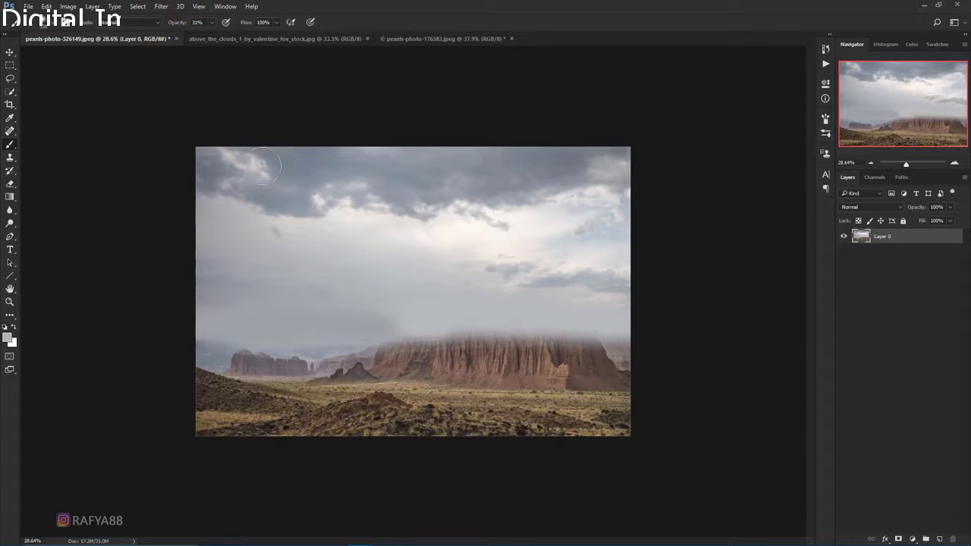
key(bracketright)
key(bracketright)
key(bracketright)
key(bracketright)
key(bracketright)
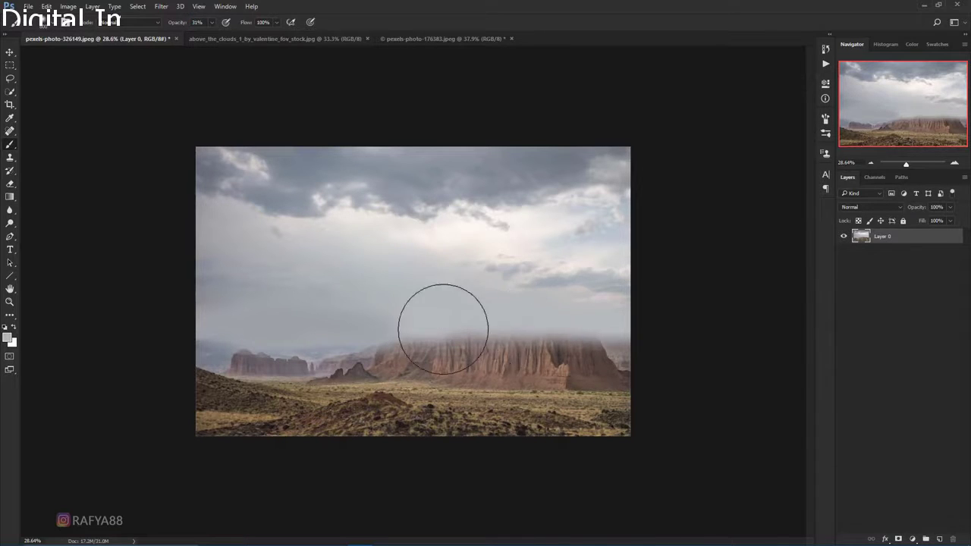
drag(443, 329, 628, 314)
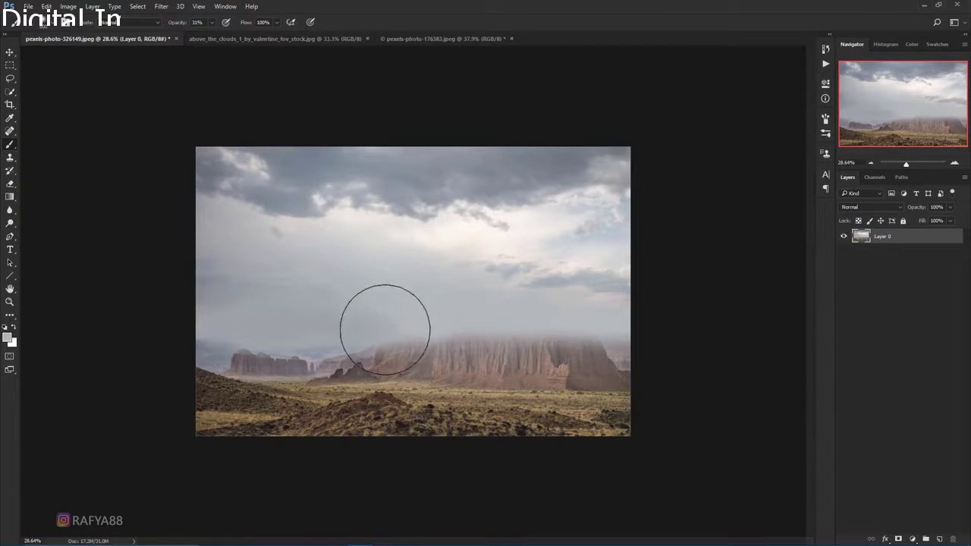
drag(383, 321, 601, 335)
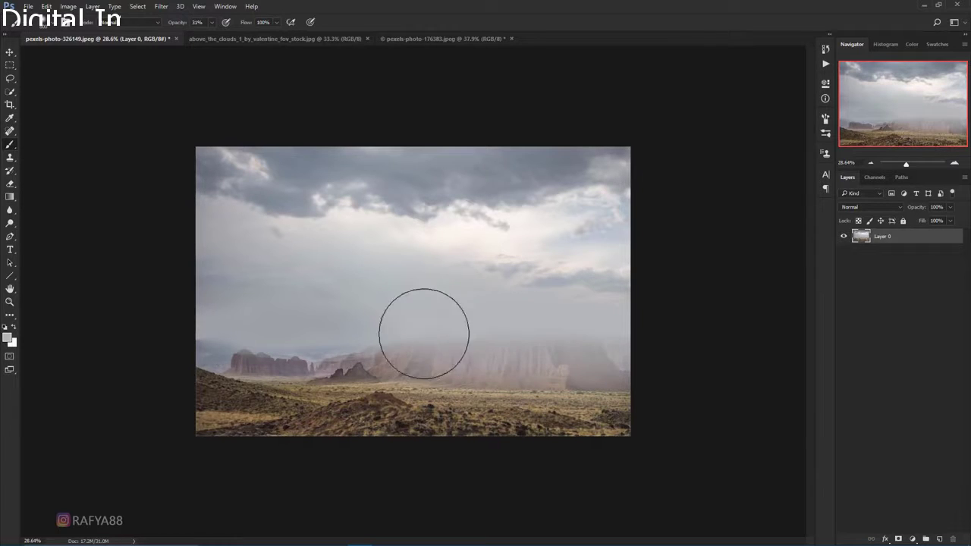
mouse_move(424, 325)
mouse_down()
mouse_move(229, 325)
mouse_move(520, 340)
mouse_move(416, 333)
mouse_up()
drag(576, 356, 628, 364)
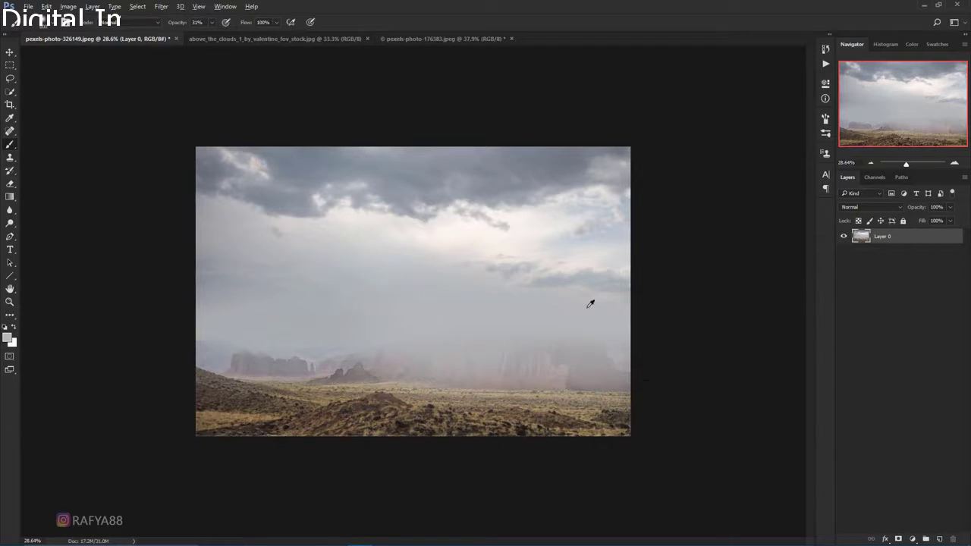
Step: Sample a lighter sky grey and paint lighter haze across the centre-right sky
alt+click(562, 282)
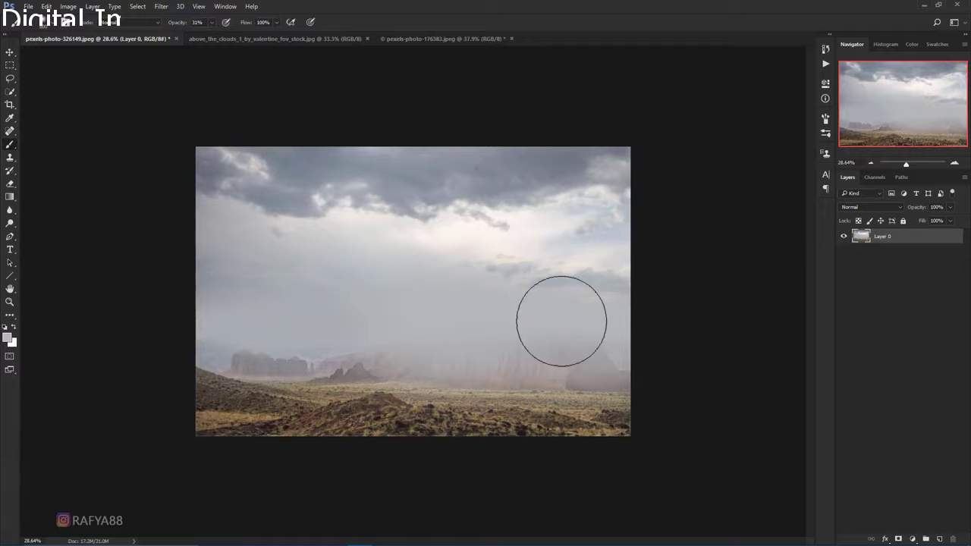
alt+click(462, 245)
mouse_move(417, 253)
mouse_down()
mouse_move(475, 289)
mouse_move(600, 324)
mouse_up()
scroll(486, 250, down, 1)
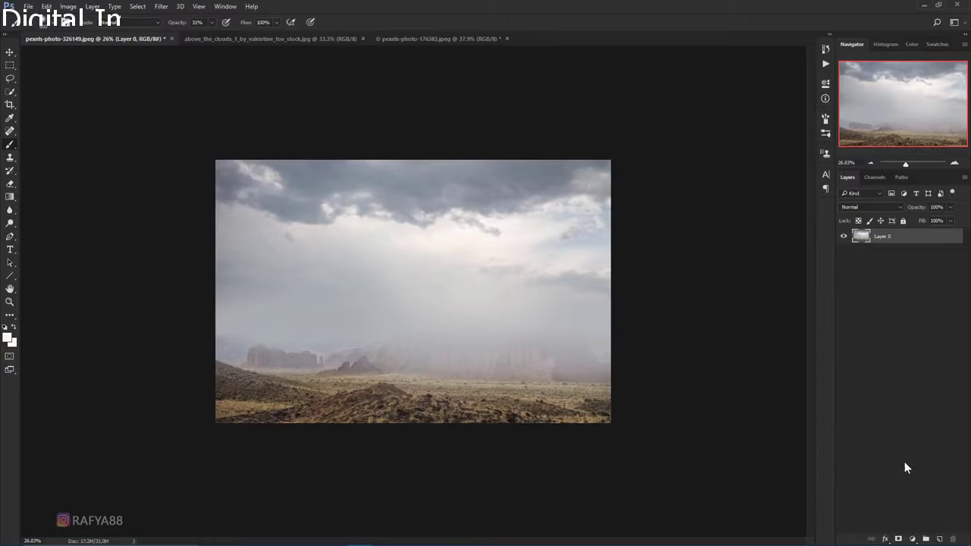
Step: Add a mask to Layer 0 and paint out the lower ground and horizon band
click(899, 538)
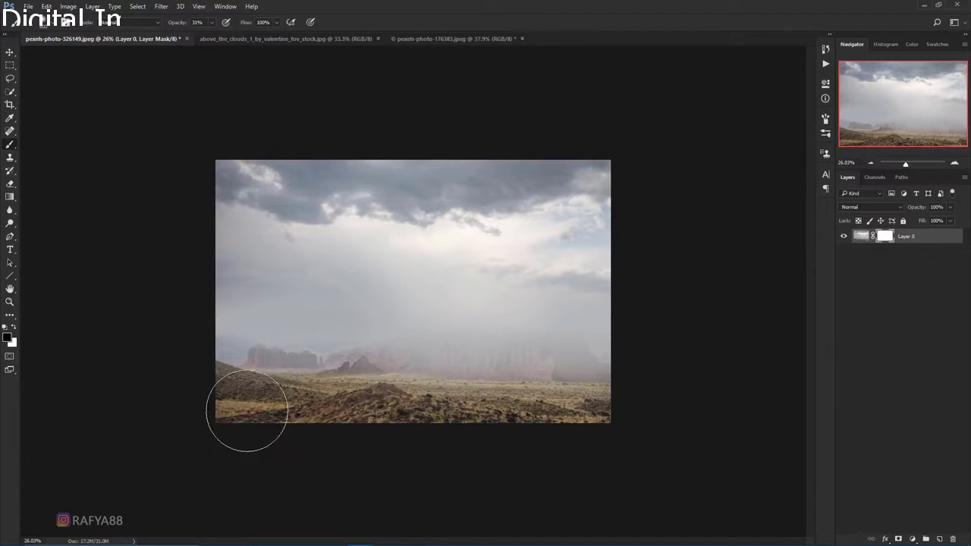
drag(248, 412, 672, 422)
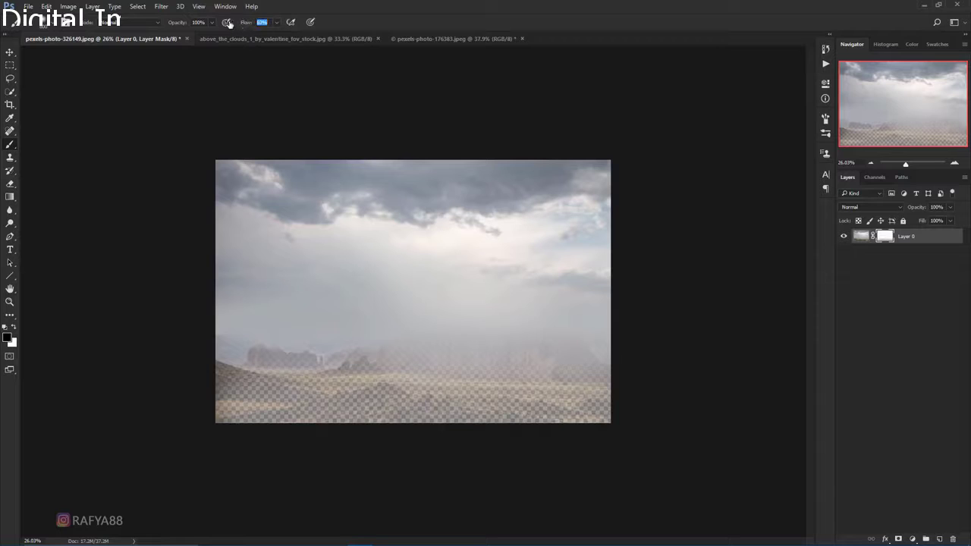
mouse_move(254, 383)
mouse_down()
mouse_move(228, 390)
mouse_move(585, 407)
mouse_up()
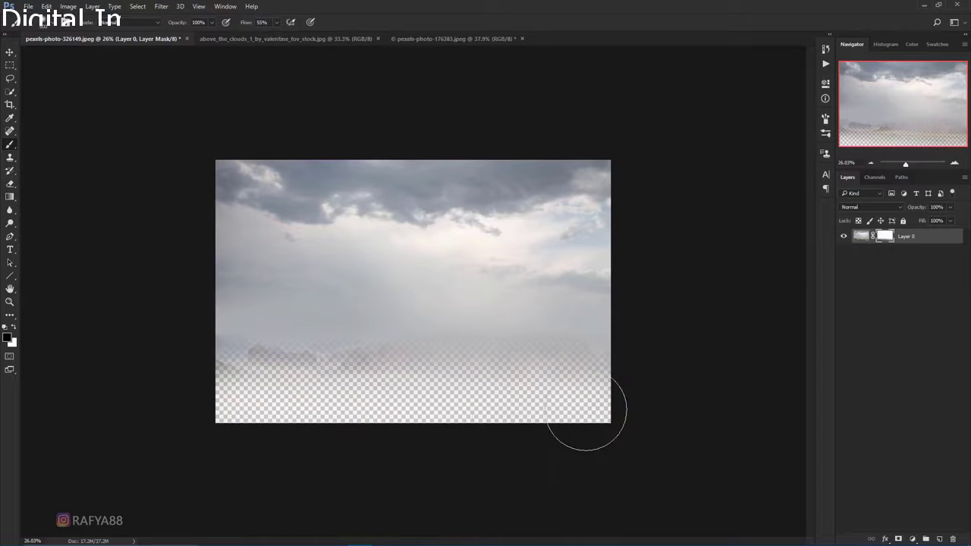
drag(248, 387, 414, 388)
drag(629, 375, 182, 395)
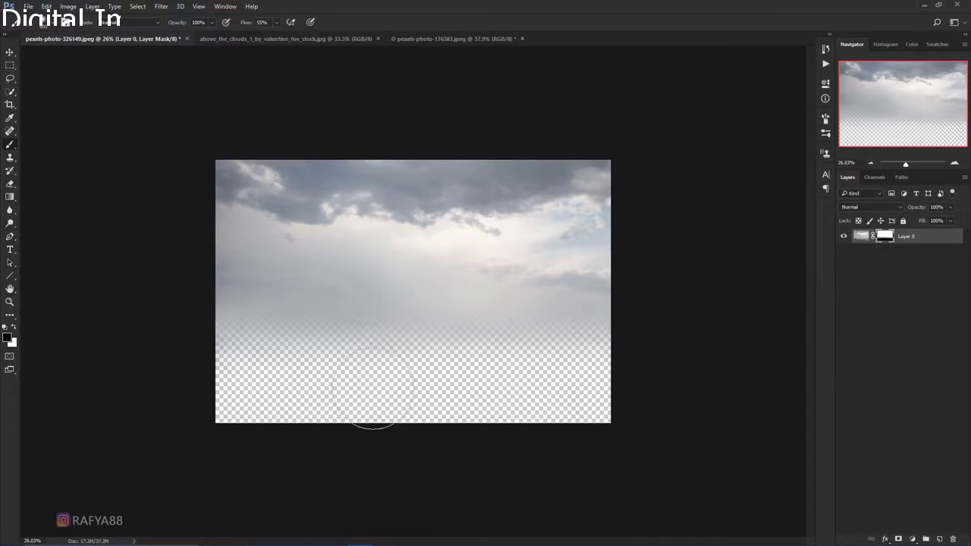
mouse_move(299, 388)
mouse_down()
mouse_move(559, 368)
mouse_move(635, 396)
mouse_up()
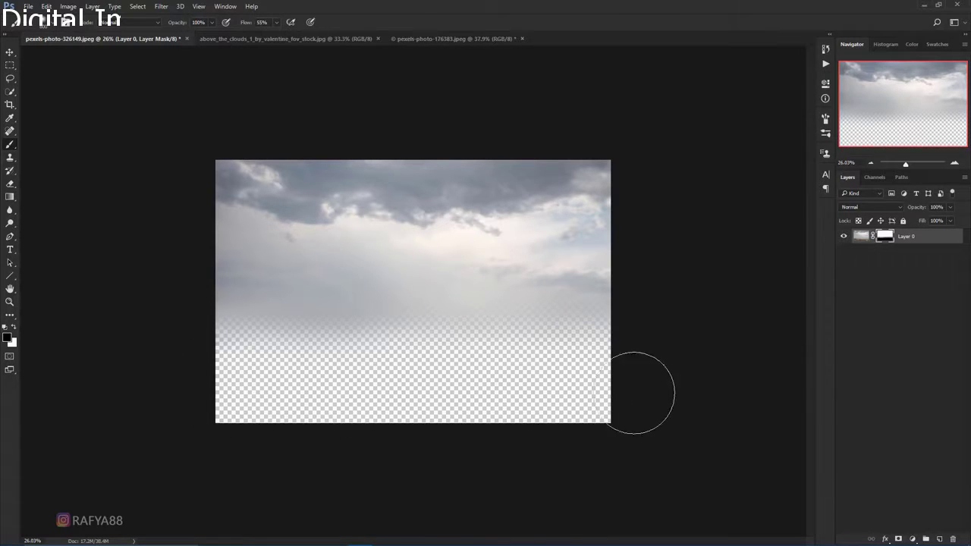
click(9, 52)
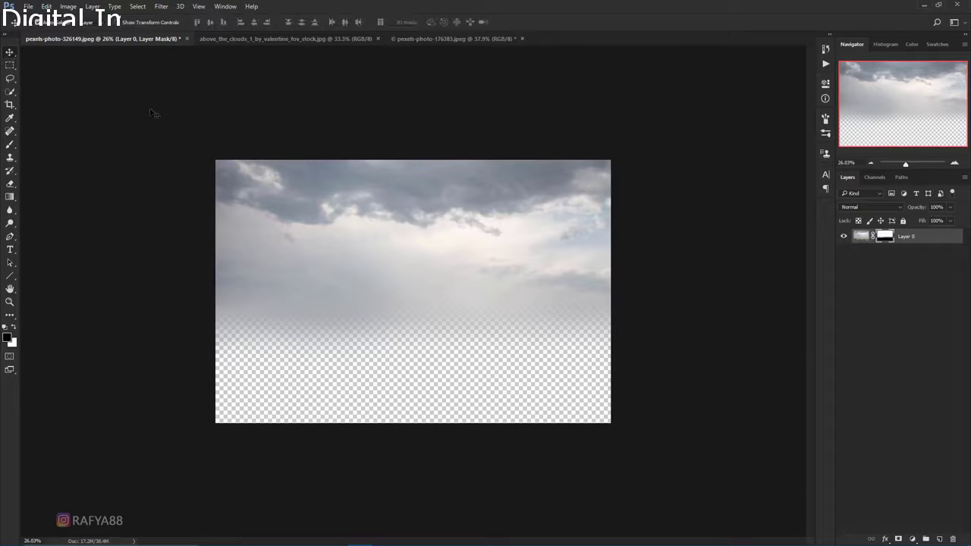
Step: Drag the above-the-clouds photo into the composite and shift it lower
click(320, 40)
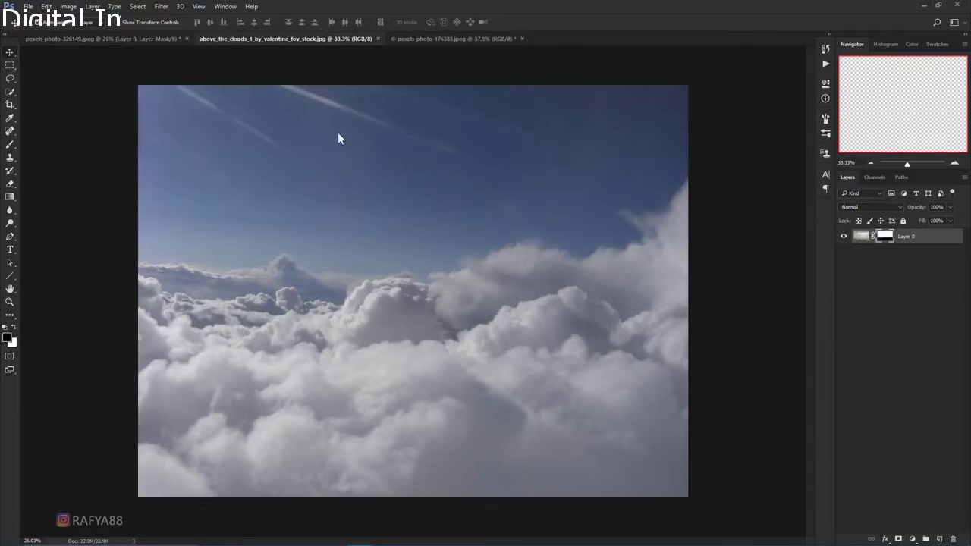
mouse_move(338, 132)
mouse_down()
mouse_move(135, 40)
mouse_move(510, 341)
mouse_up()
drag(446, 318, 454, 397)
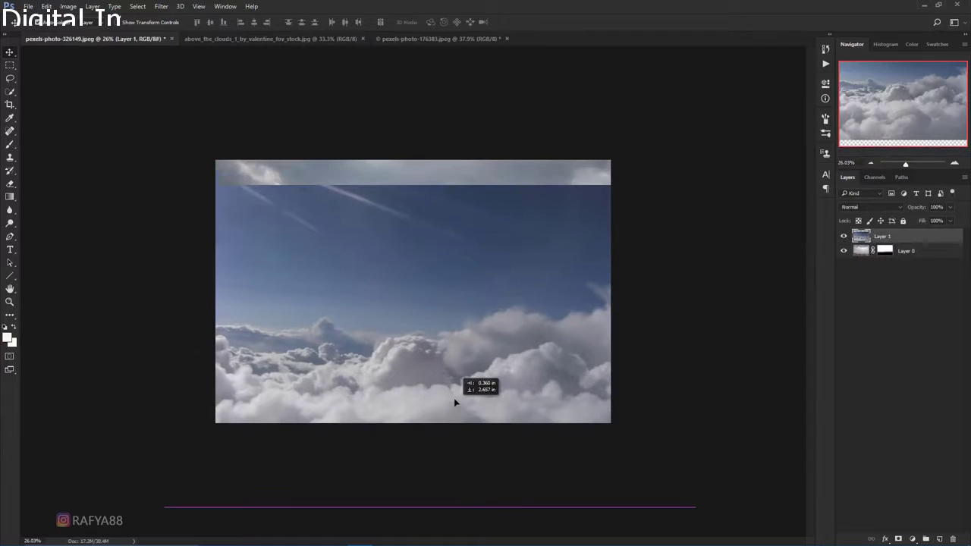
Step: Scale the clouds layer to ~86%, stretch, squash and flip it horizontally, then add a mask
key(ctrl+t)
drag(641, 178, 612, 200)
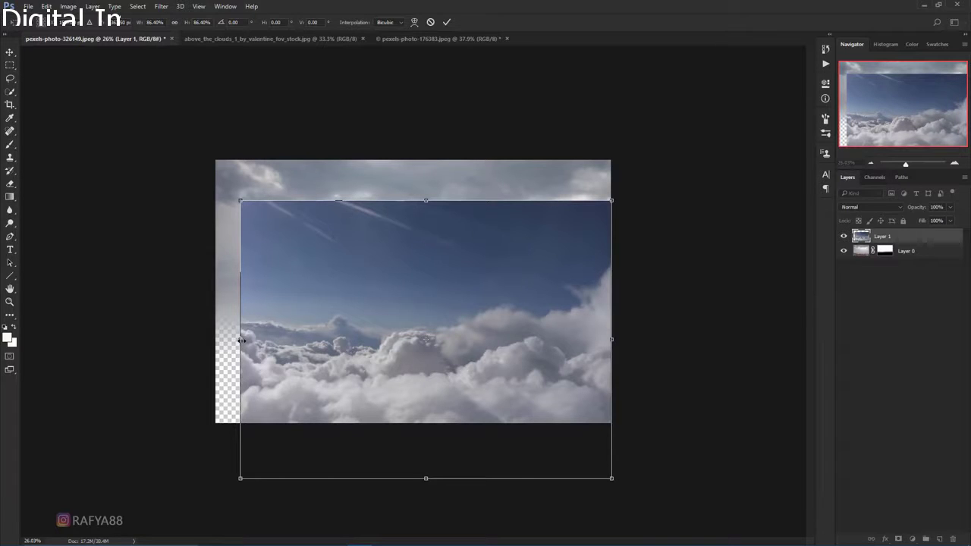
drag(240, 339, 216, 339)
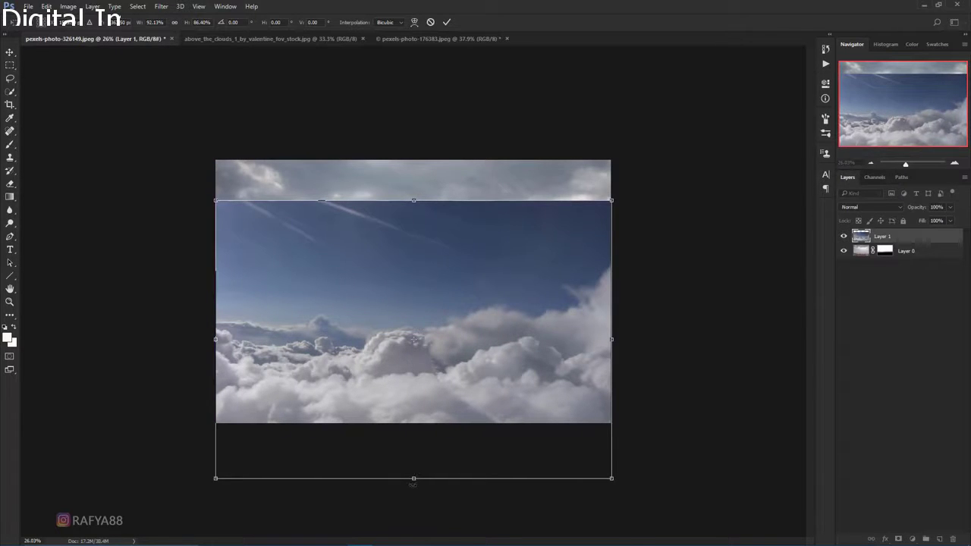
drag(413, 484, 422, 445)
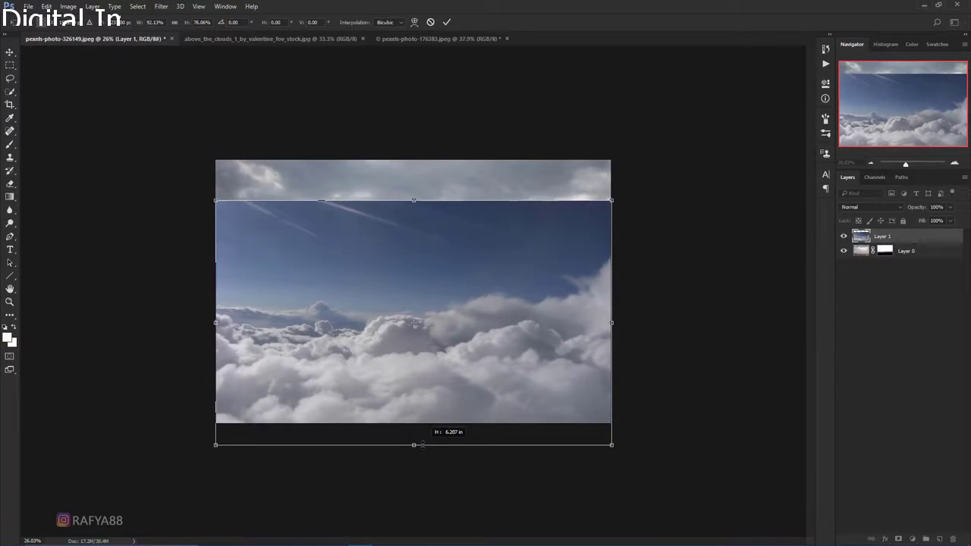
right_click(477, 330)
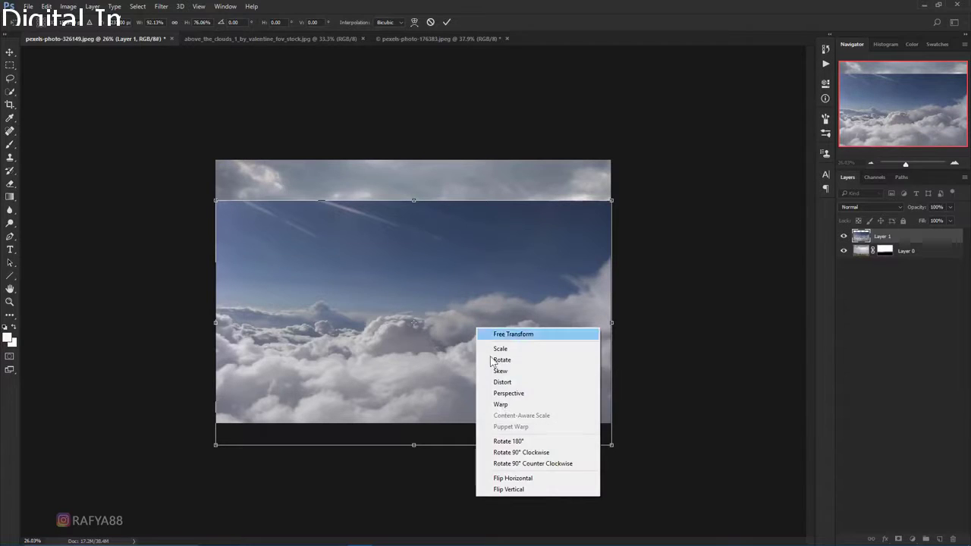
click(531, 471)
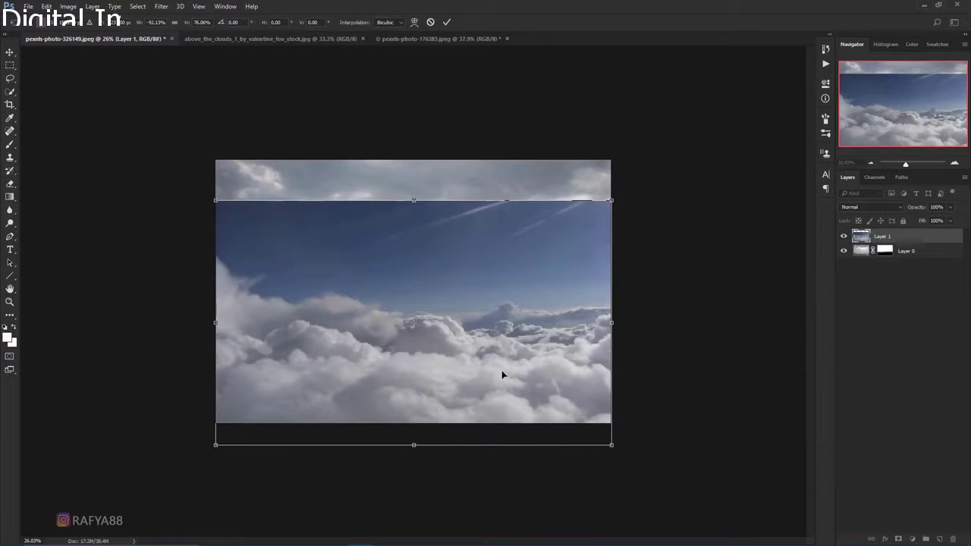
drag(449, 401, 448, 390)
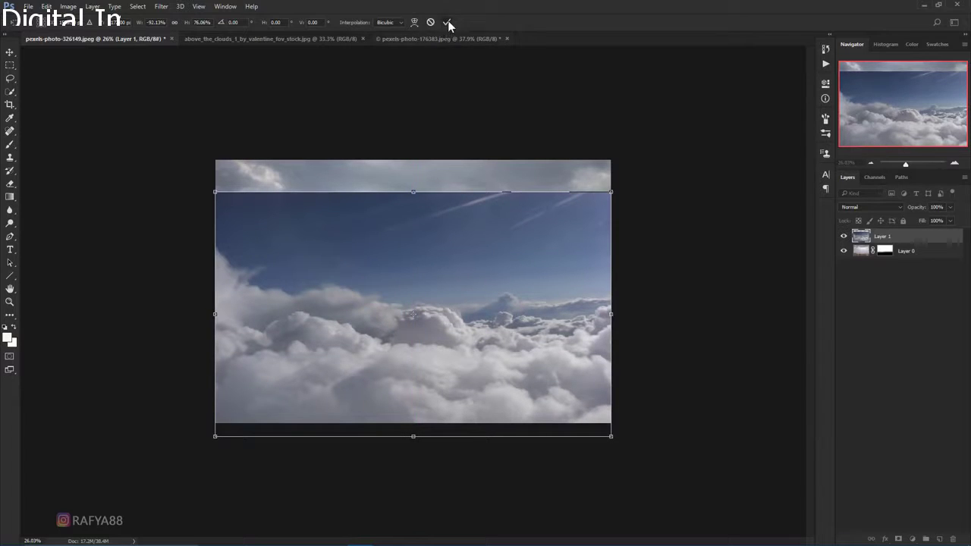
click(447, 23)
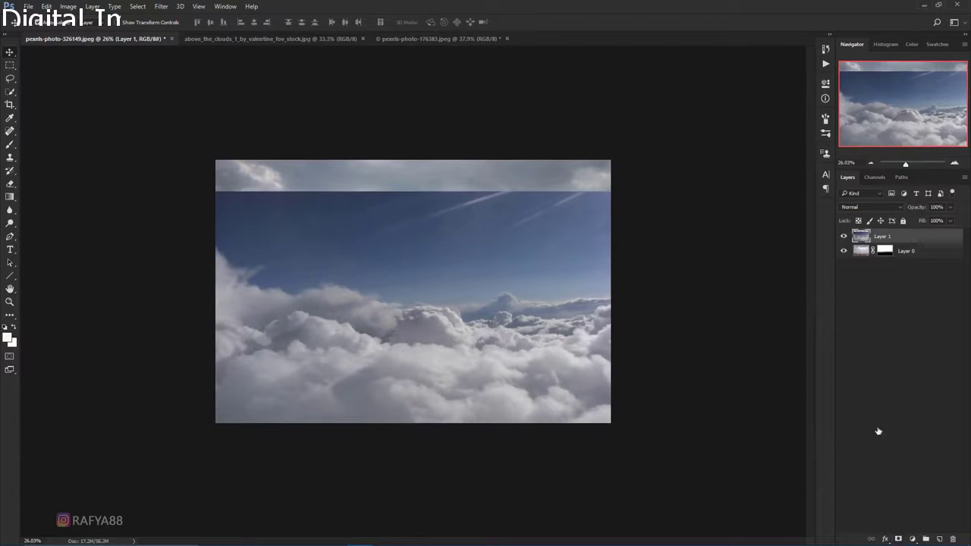
click(898, 538)
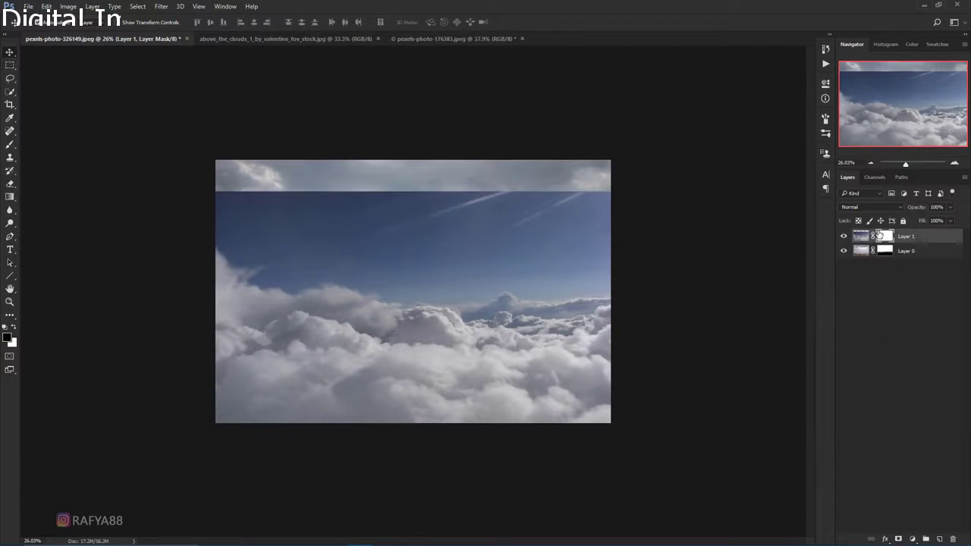
Step: Brush black on the clouds layer mask to hide the top of the image
click(9, 144)
mouse_move(383, 249)
mouse_down()
mouse_move(635, 217)
mouse_move(559, 232)
mouse_move(303, 243)
mouse_move(629, 271)
mouse_move(217, 249)
mouse_move(559, 267)
mouse_move(422, 258)
mouse_move(676, 283)
mouse_move(463, 261)
mouse_move(227, 259)
mouse_move(581, 266)
mouse_move(539, 275)
mouse_move(273, 262)
mouse_move(578, 277)
mouse_up()
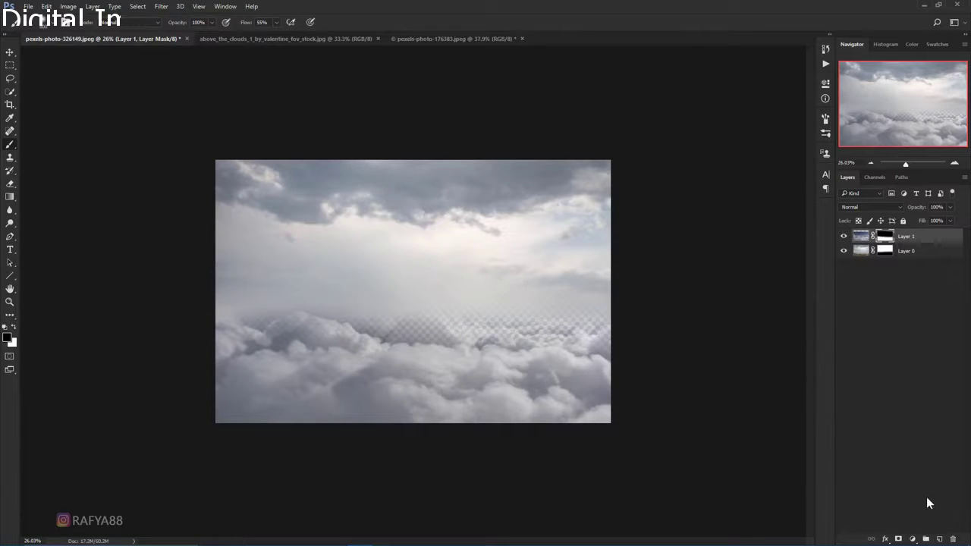
click(914, 539)
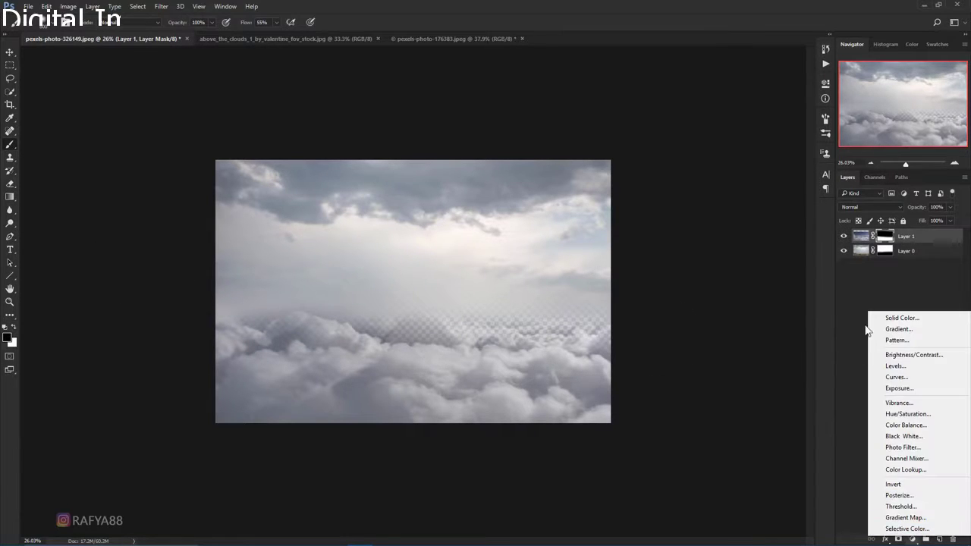
Step: Add a Solid Color fill layer and move it to the bottom of the stack
click(916, 250)
click(917, 255)
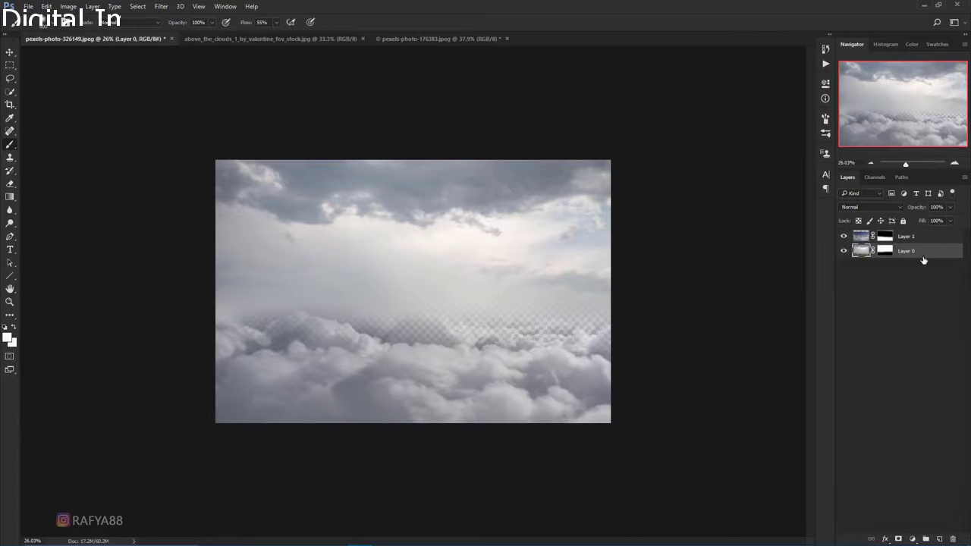
click(914, 539)
click(919, 319)
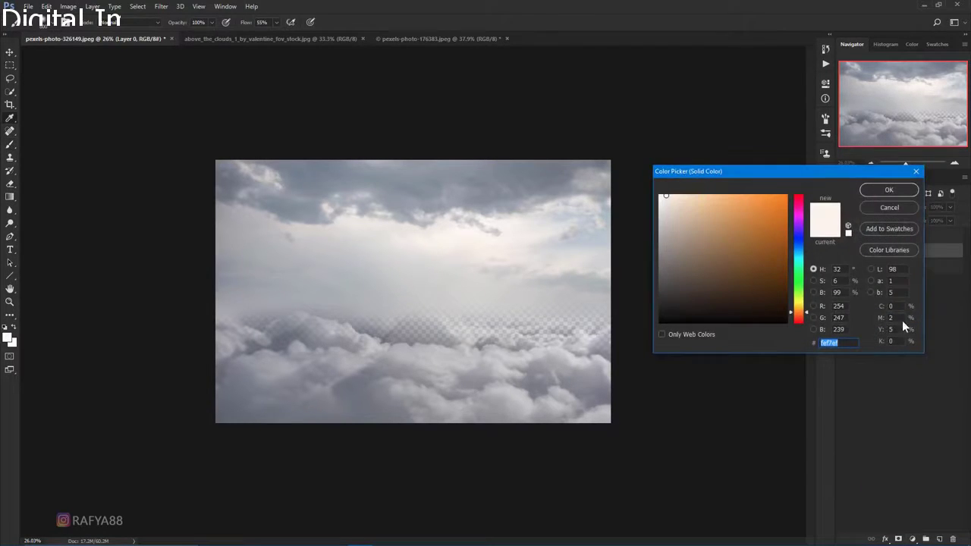
key(Return)
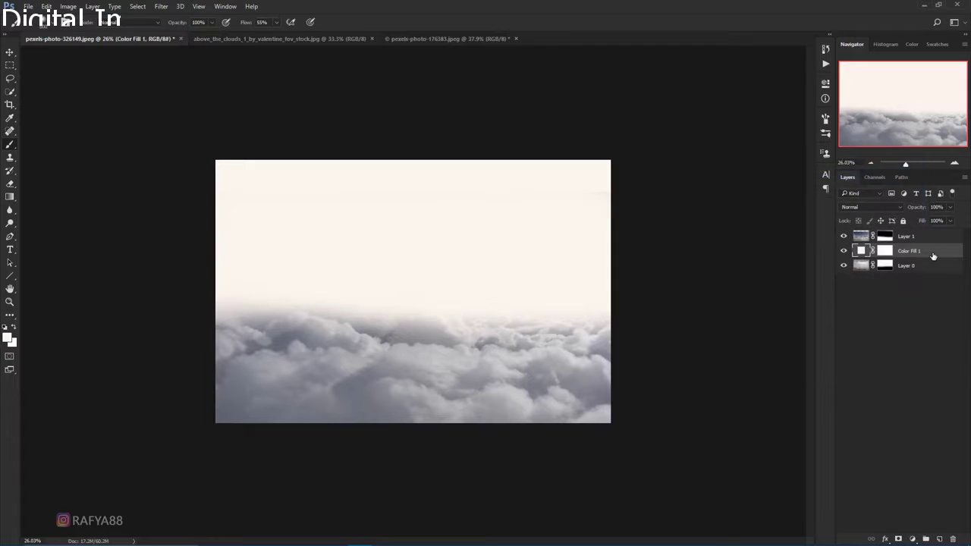
drag(933, 258, 934, 279)
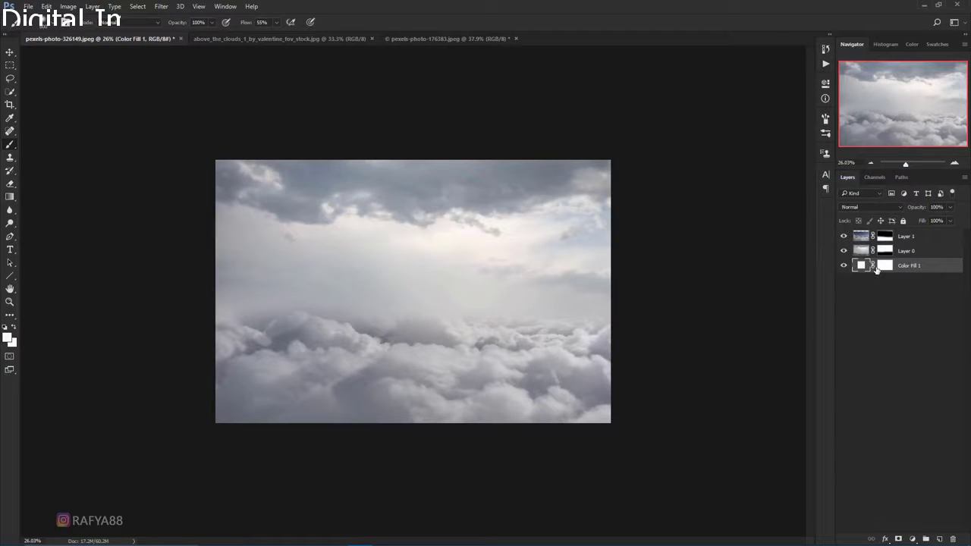
Step: Set the fill layer's colour to the light grey d2d2d0
double_click(863, 266)
text(222222)
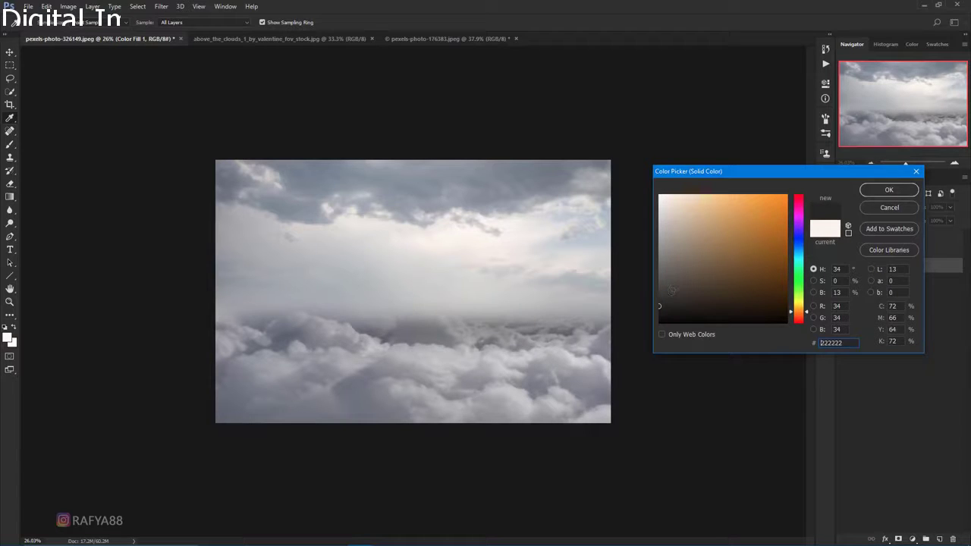
click(672, 227)
click(500, 286)
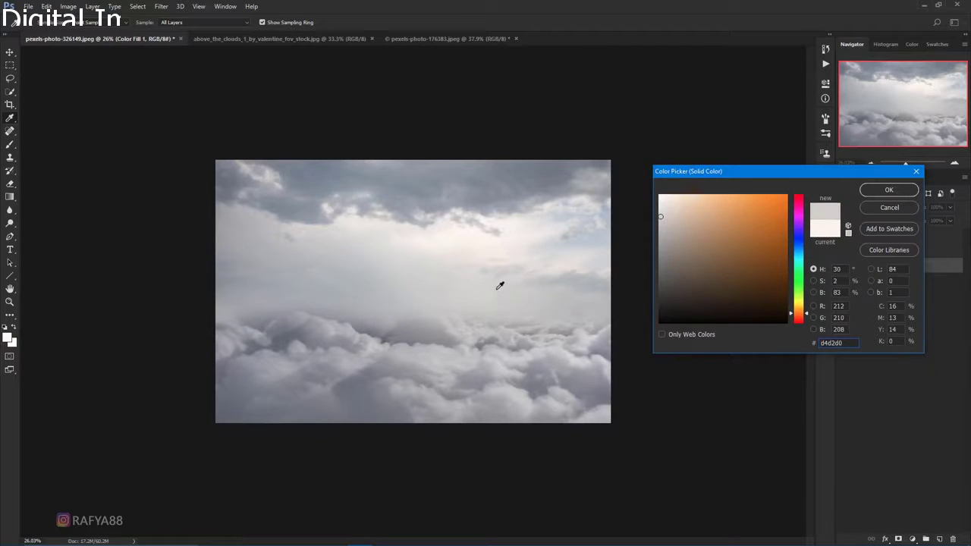
click(500, 286)
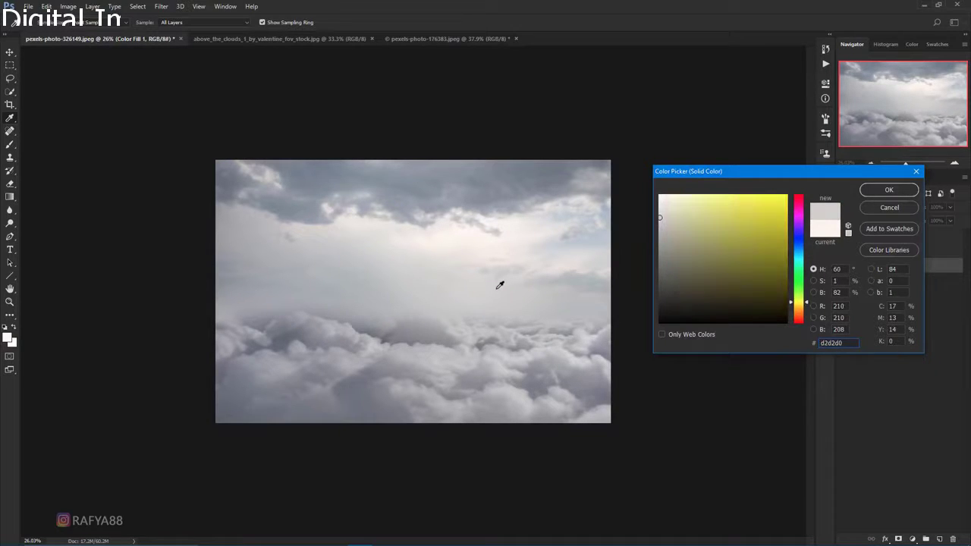
click(888, 190)
click(884, 236)
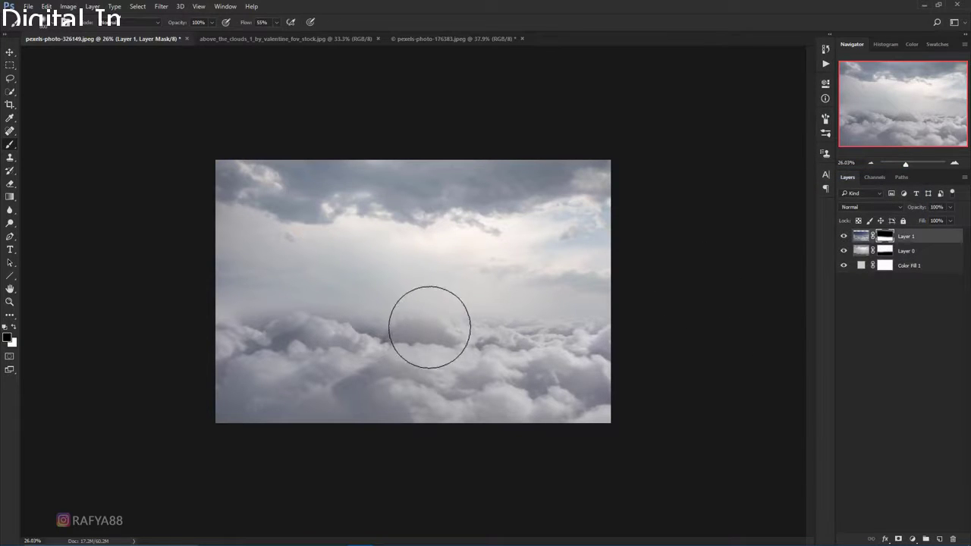
Step: Paint on the clouds mask to soften where the cloud bank meets the sky
mouse_move(430, 327)
mouse_down()
mouse_move(401, 288)
mouse_move(607, 304)
mouse_up()
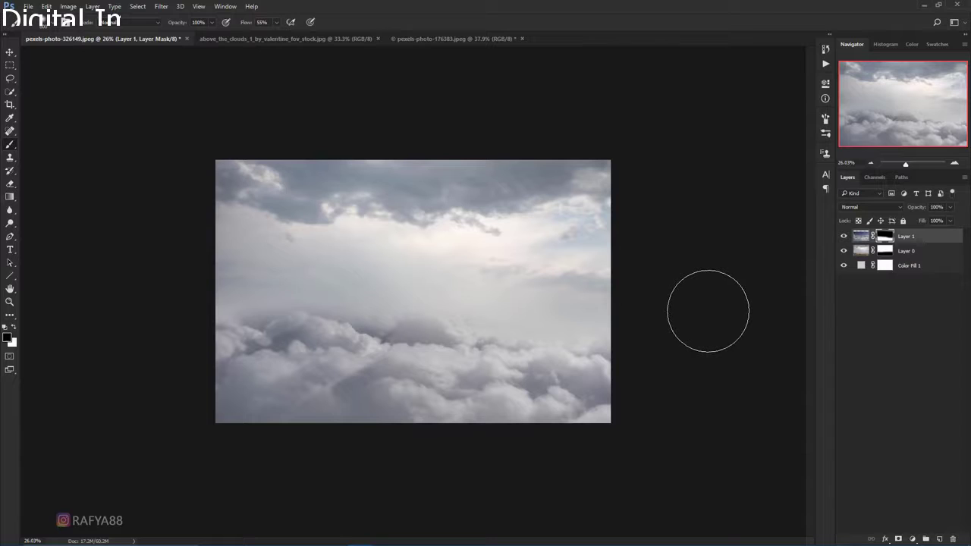
mouse_move(494, 282)
mouse_down()
mouse_move(326, 290)
mouse_move(516, 293)
mouse_up()
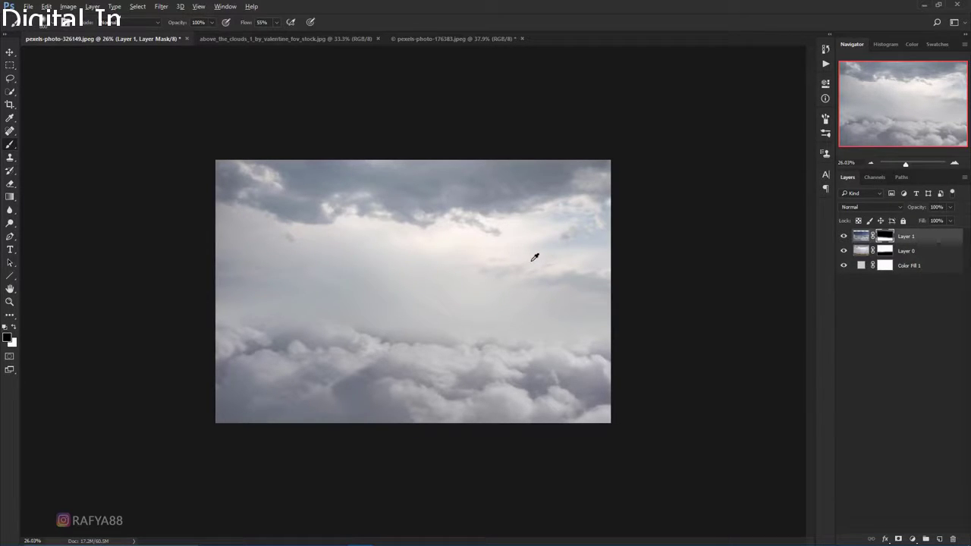
alt+scroll(461, 292, down, 3)
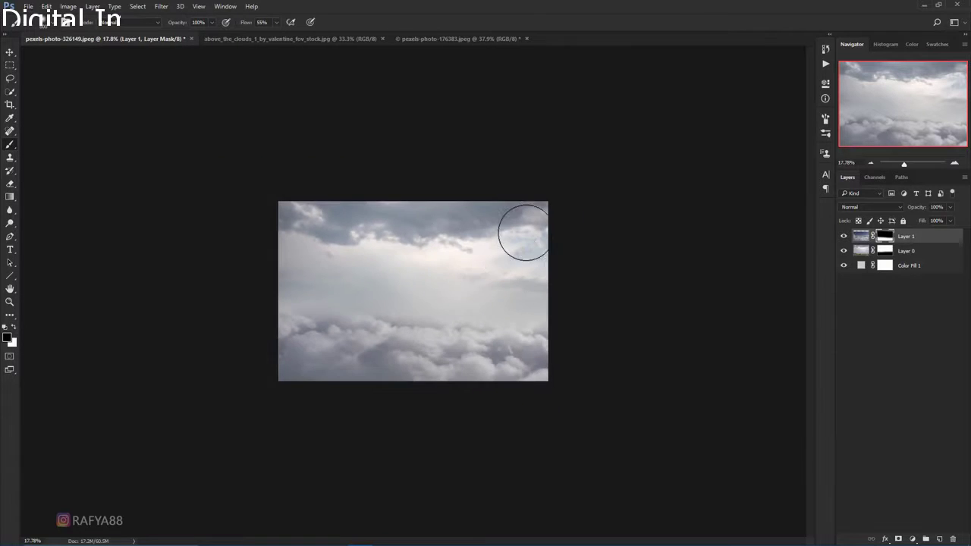
alt+scroll(523, 227, up, 5)
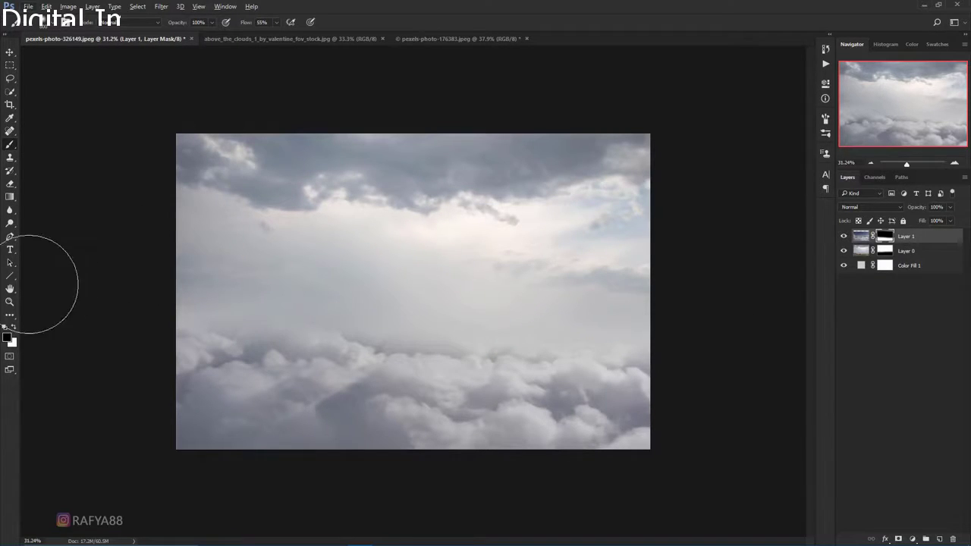
Step: Restore clouds at lower right, lower left and centre tops while fading the central band
click(12, 327)
drag(599, 357, 440, 364)
click(13, 327)
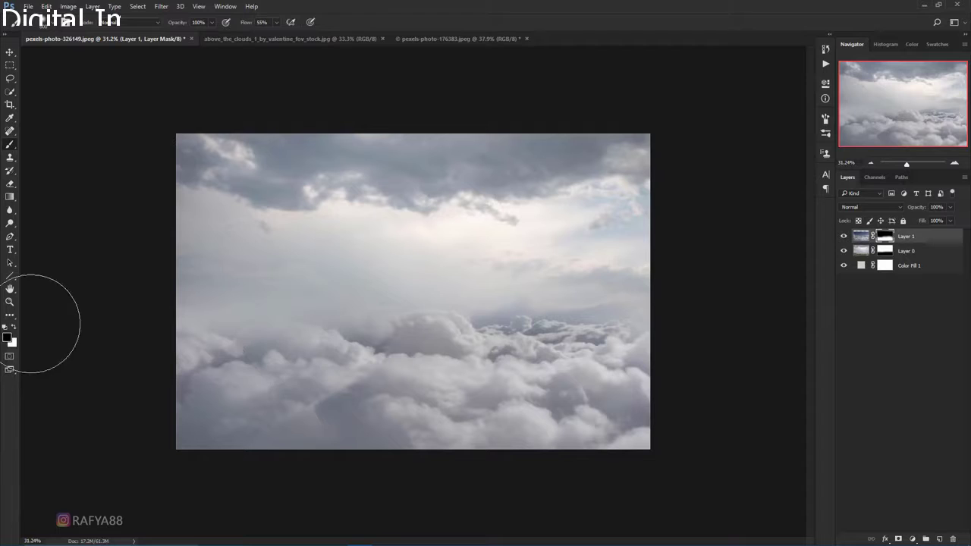
drag(455, 284, 628, 281)
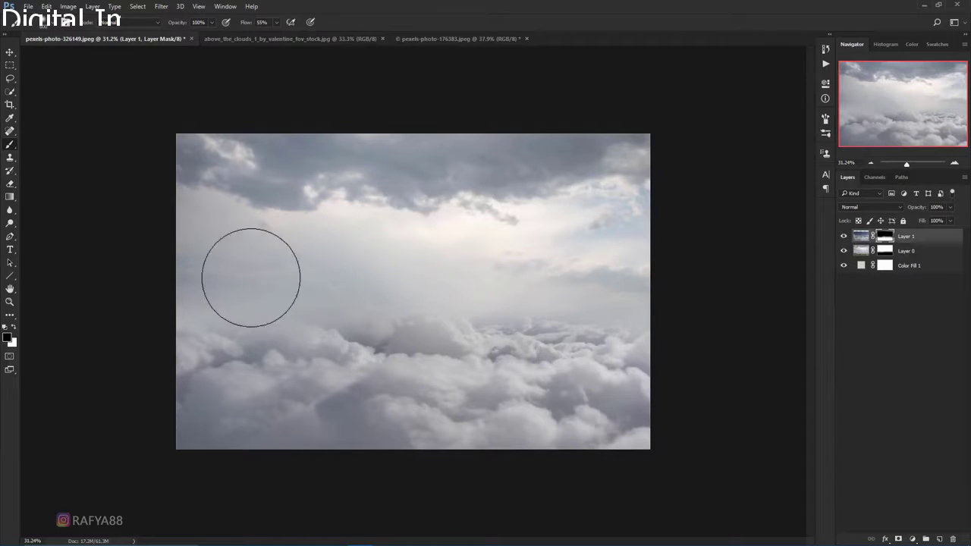
click(13, 327)
drag(341, 363, 227, 356)
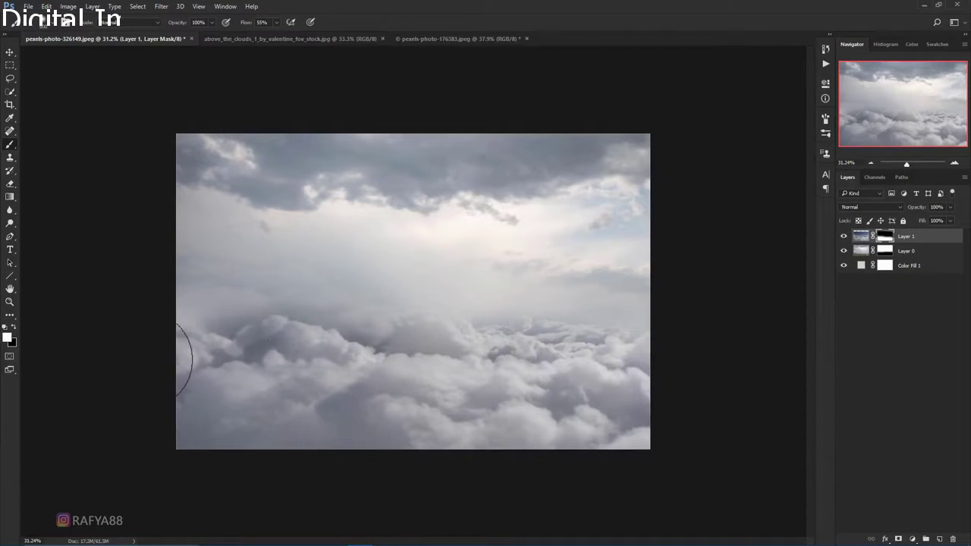
drag(459, 378, 232, 380)
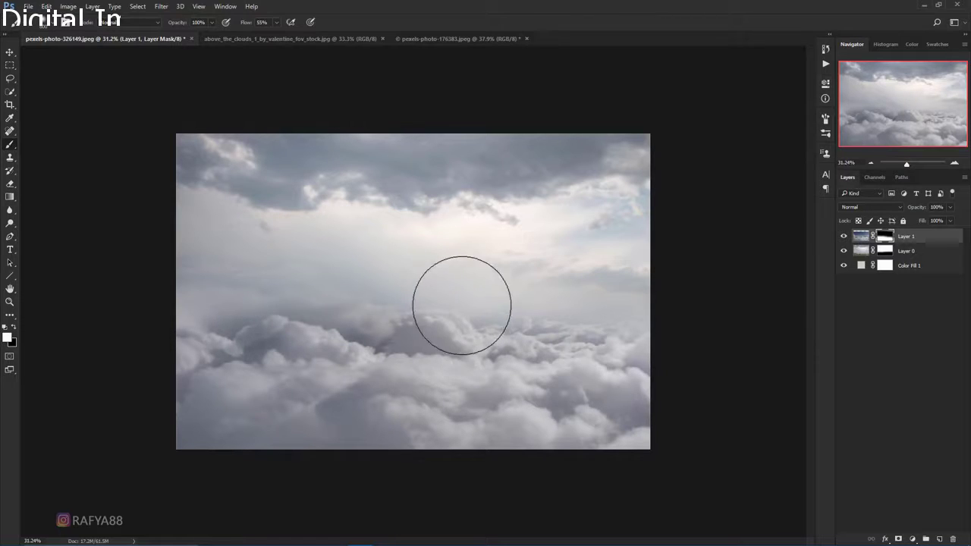
key(x)
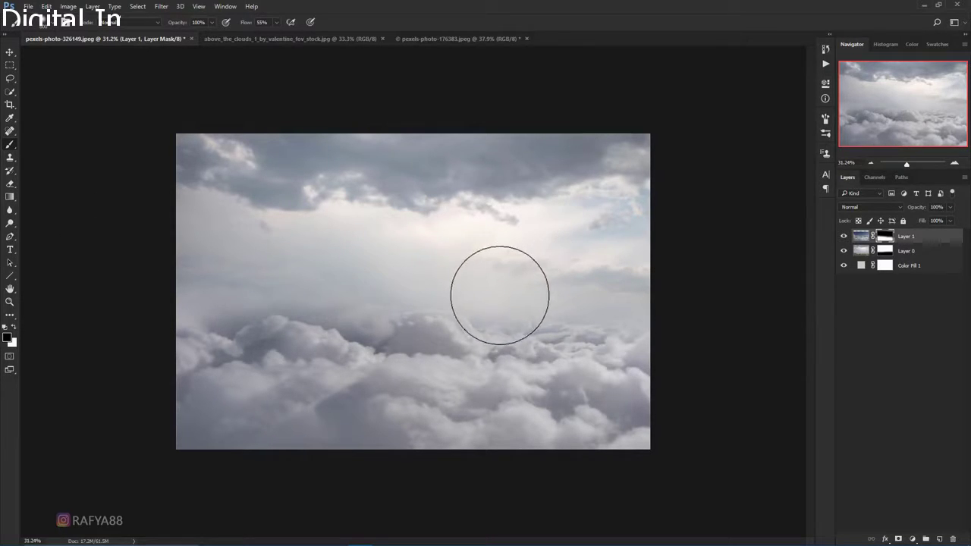
scroll(586, 233, down, 2)
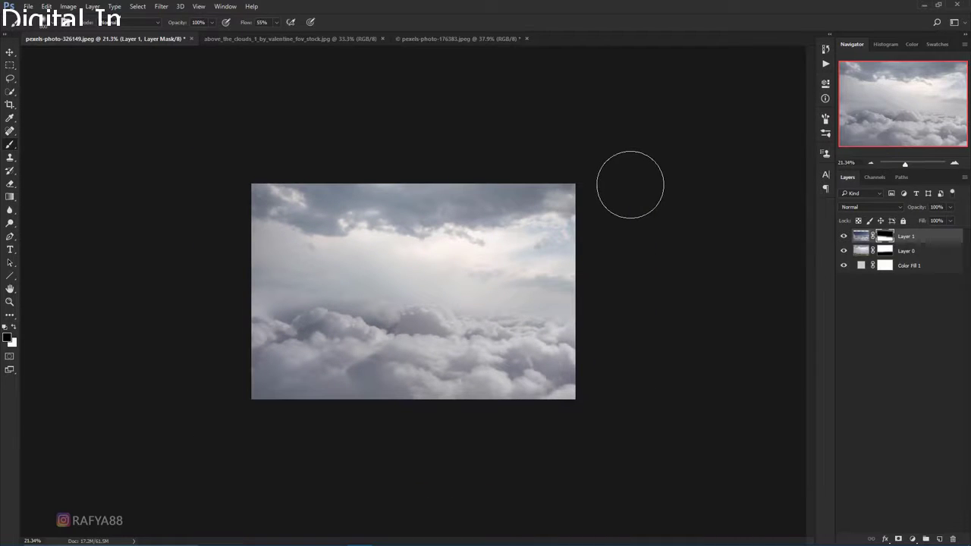
scroll(596, 218, up, 2)
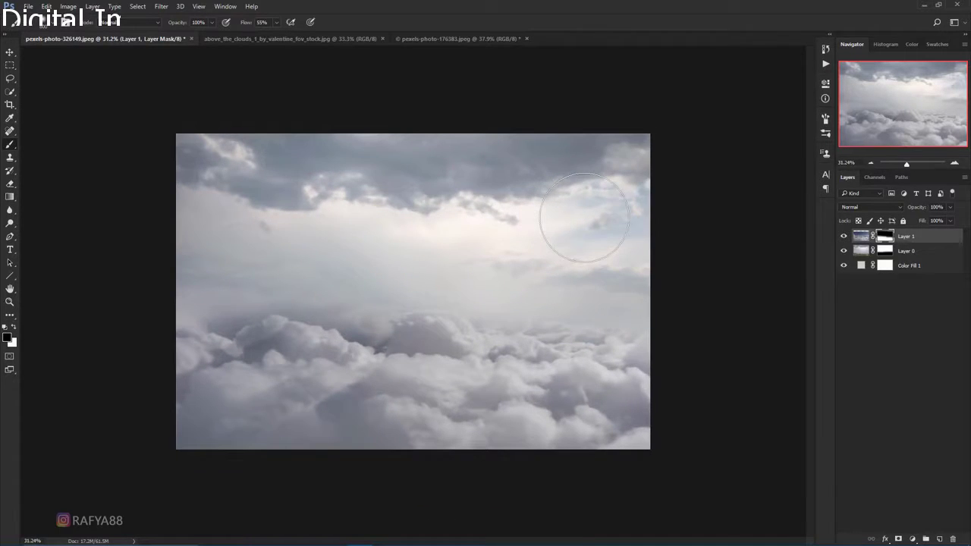
Step: Bring up the pexels-photo-176383.jpeg lighthouse photo and choose the Quick Selection tool
click(10, 53)
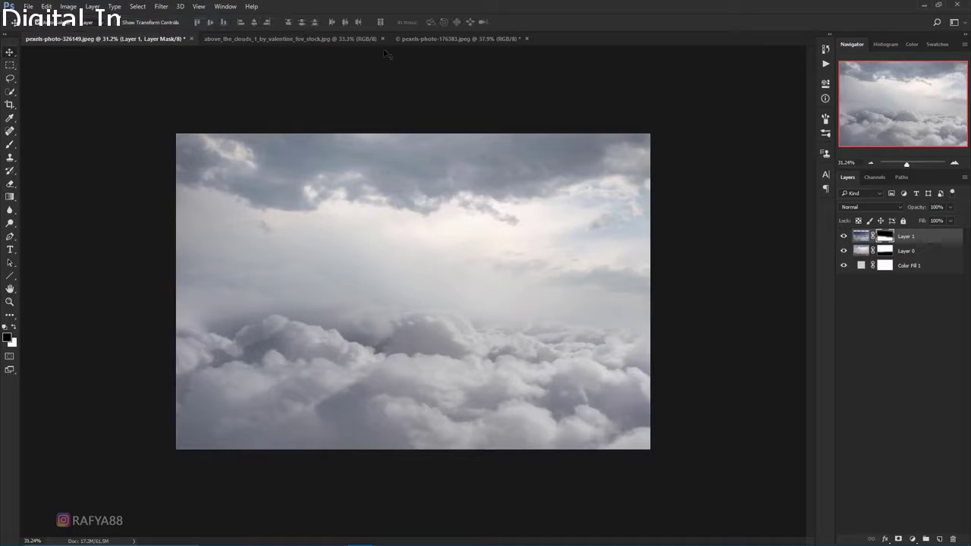
click(440, 40)
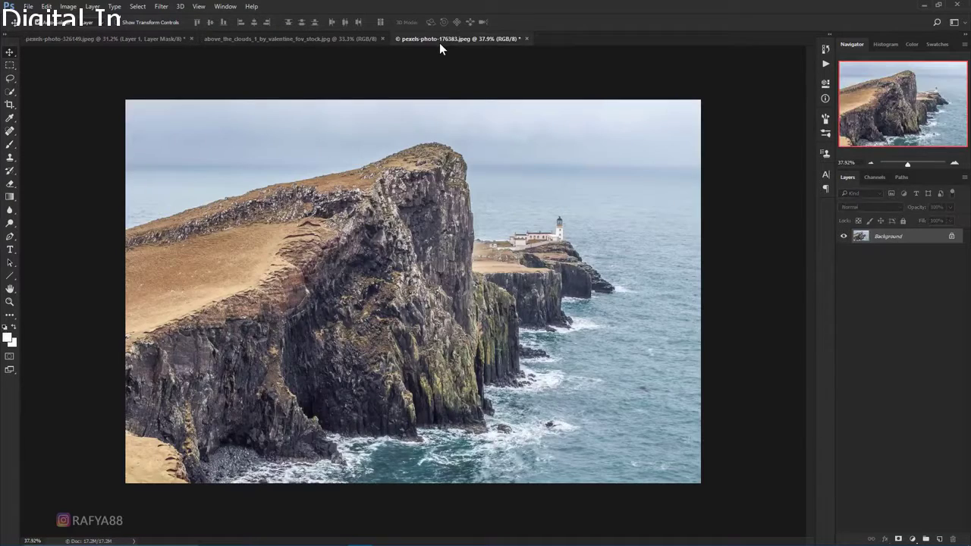
scroll(392, 229, up, 1)
scroll(393, 229, up, 1)
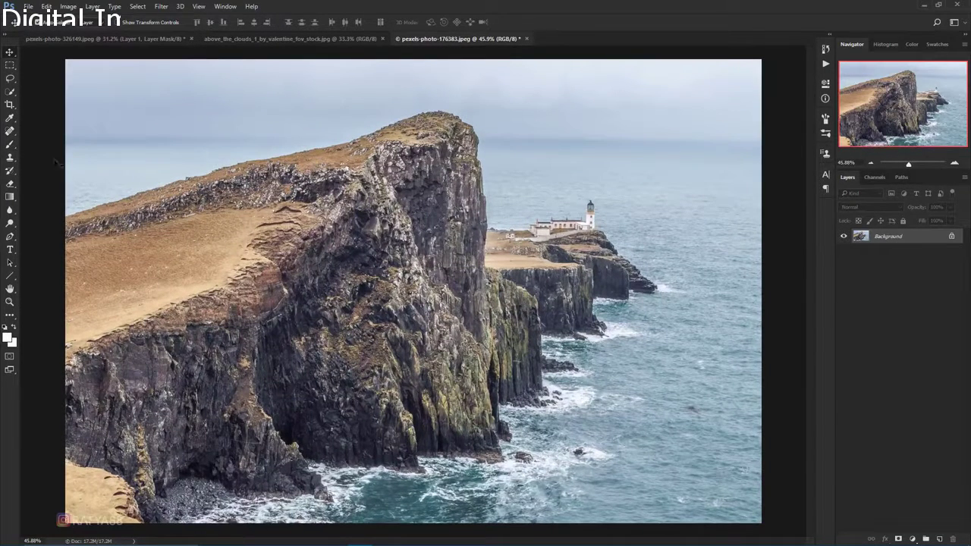
click(10, 92)
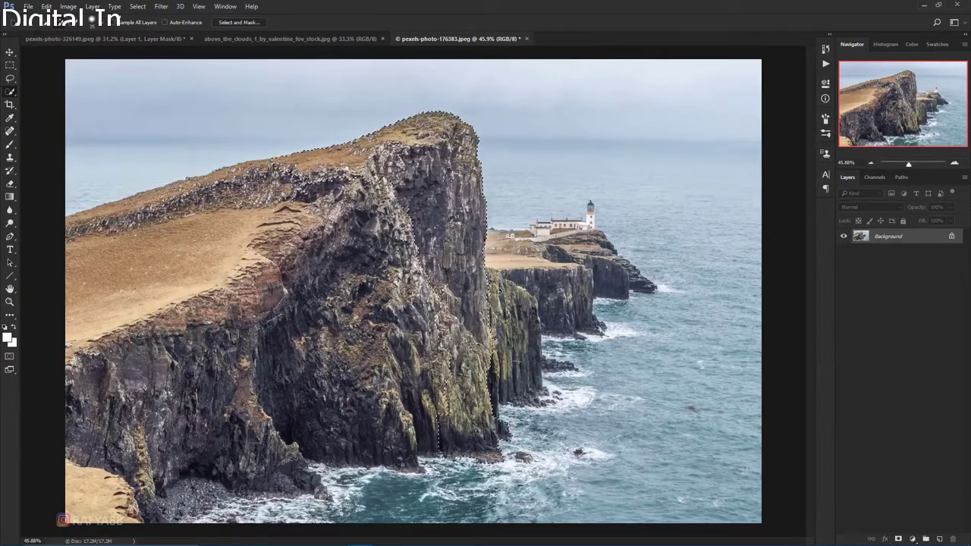
Step: Select the cliff and mask out its sky and sea
scroll(147, 418, down, 3)
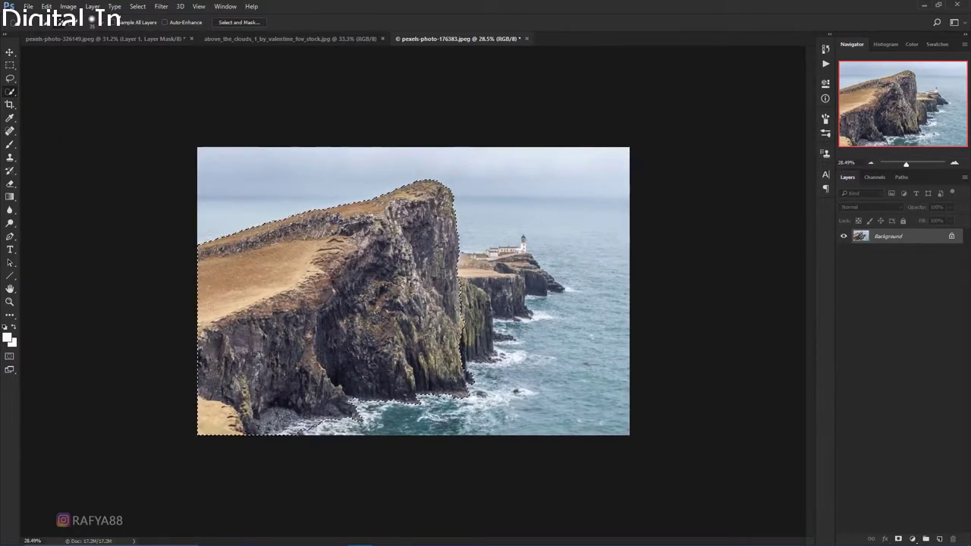
scroll(444, 302, up, 5)
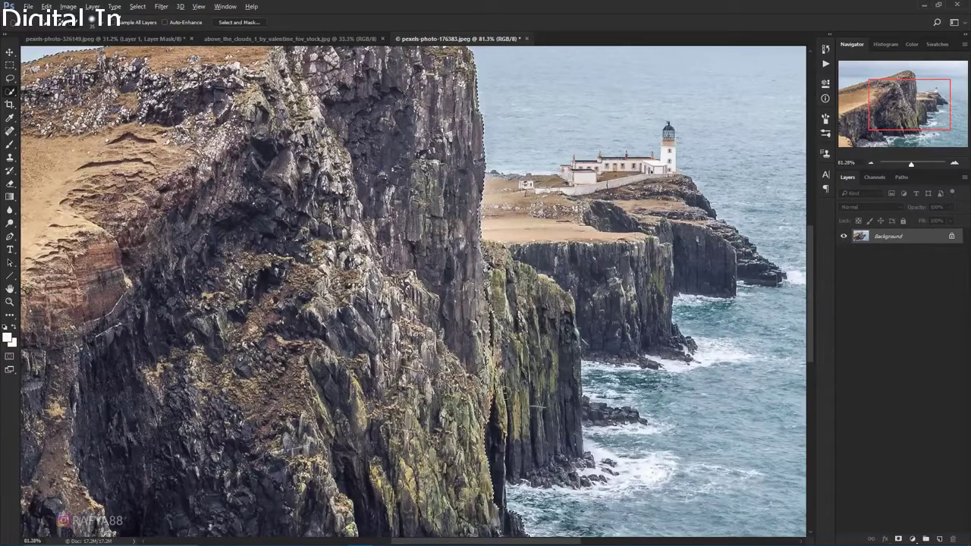
scroll(507, 394, down, 2)
scroll(485, 371, down, 1)
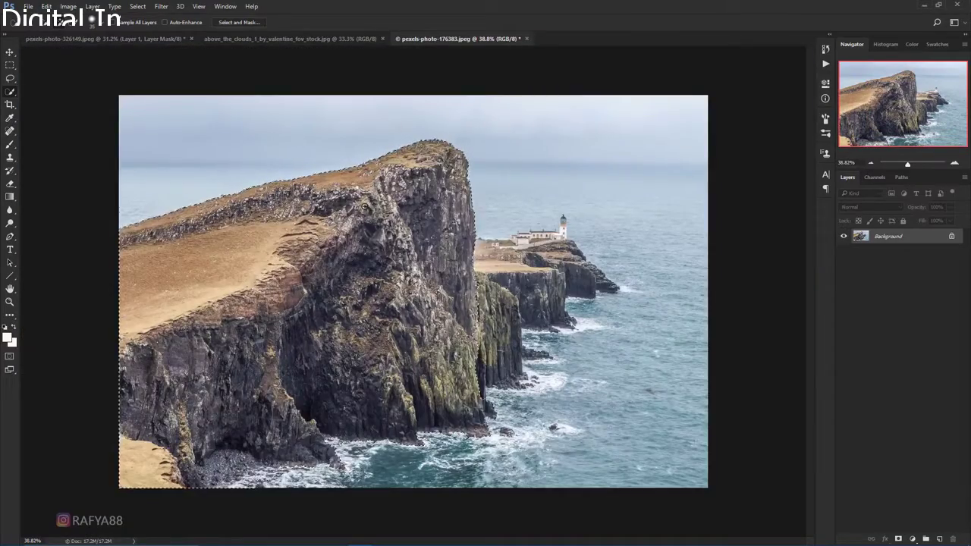
key(v)
key(ctrl+0)
scroll(412, 291, down, 1)
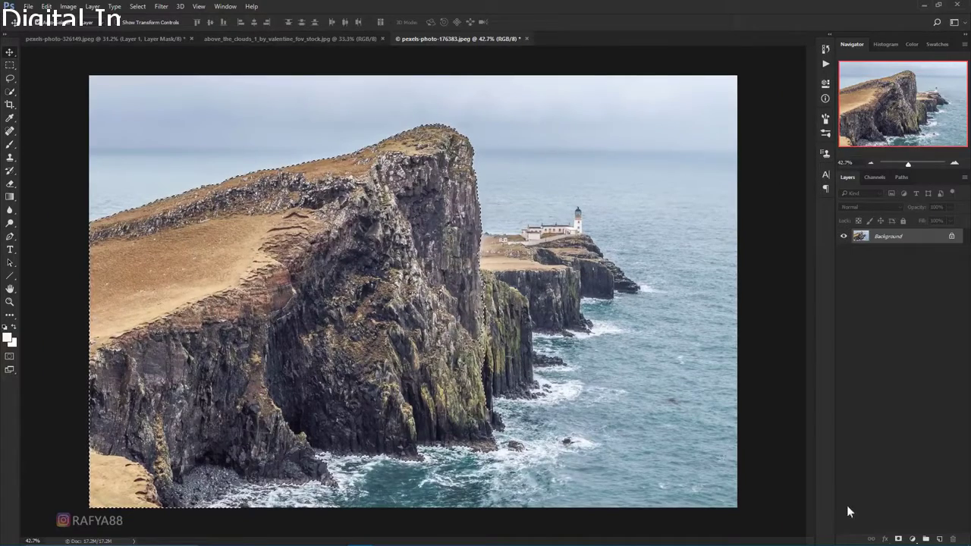
click(899, 539)
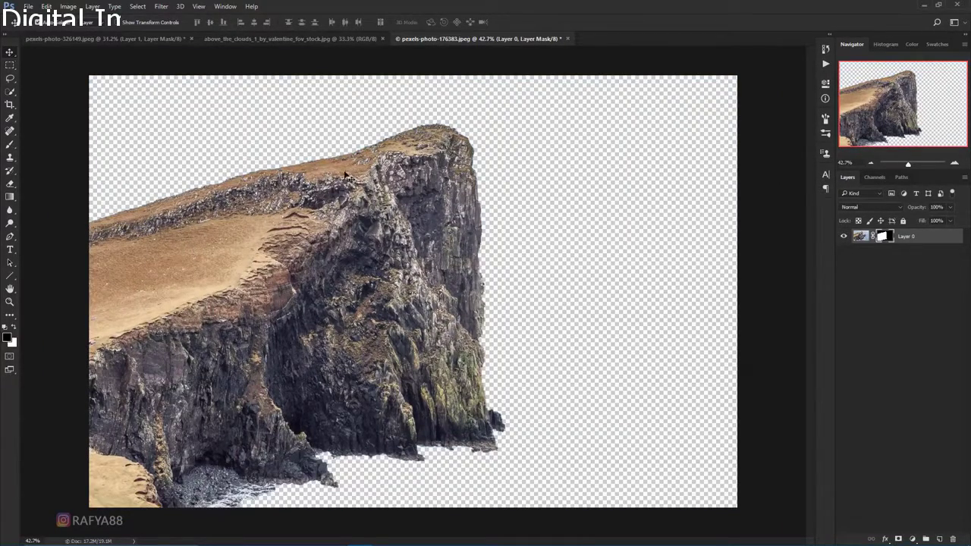
Step: Drag the cliff into the clouds composite as Layer 2, squash and shrink it, and position it at the left
mouse_move(347, 175)
mouse_down()
mouse_move(402, 302)
mouse_move(438, 312)
mouse_move(431, 266)
mouse_up()
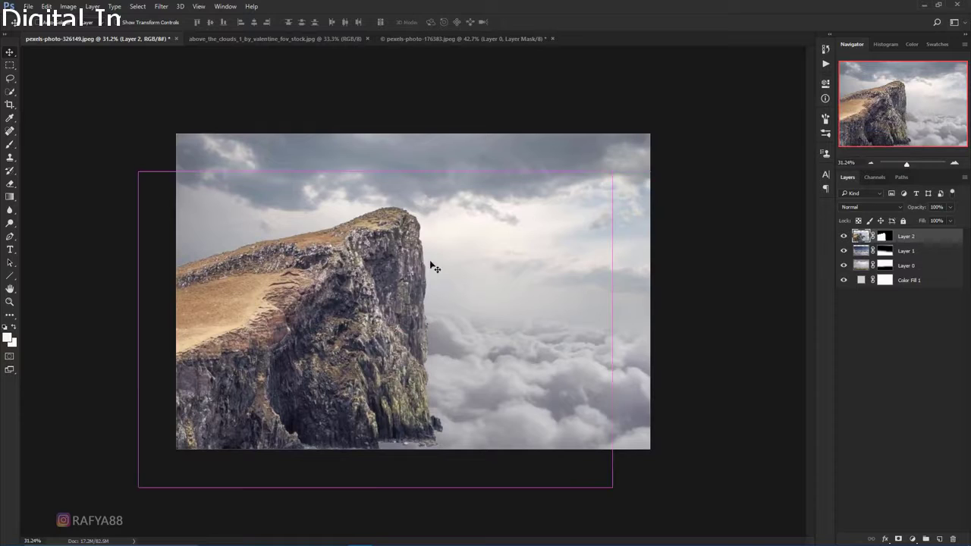
key(ctrl+t)
drag(375, 171, 381, 206)
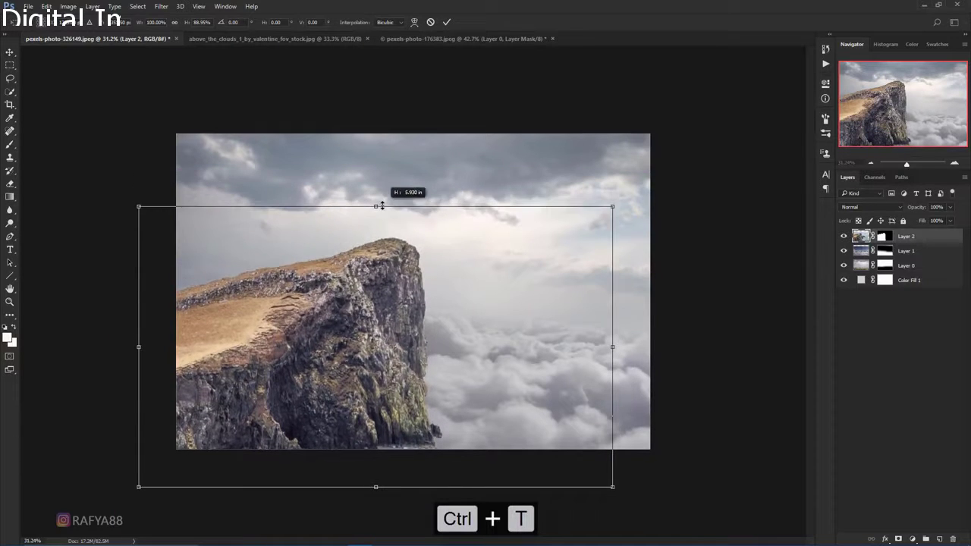
mouse_move(451, 268)
mouse_down()
mouse_move(426, 265)
mouse_move(428, 291)
mouse_move(405, 305)
mouse_move(418, 256)
mouse_move(408, 267)
mouse_up()
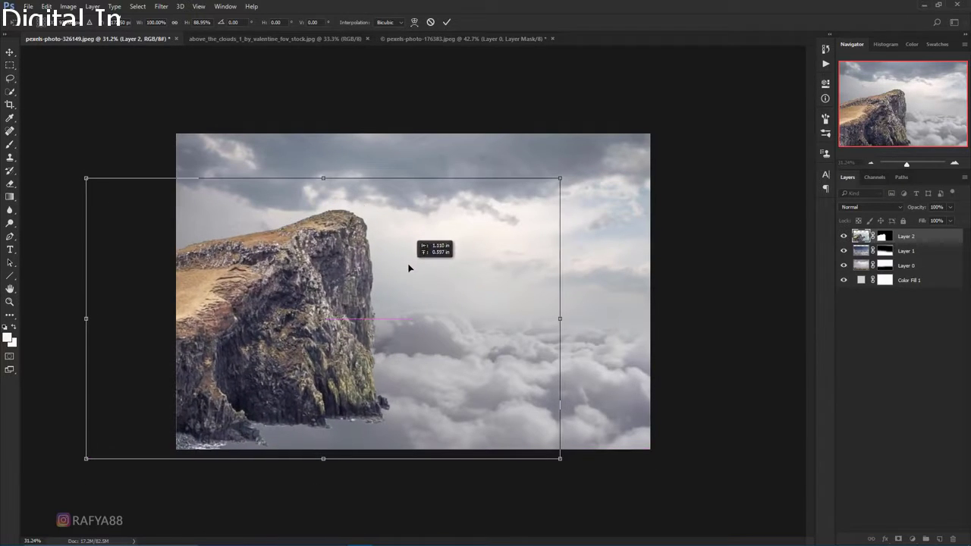
drag(559, 178, 534, 194)
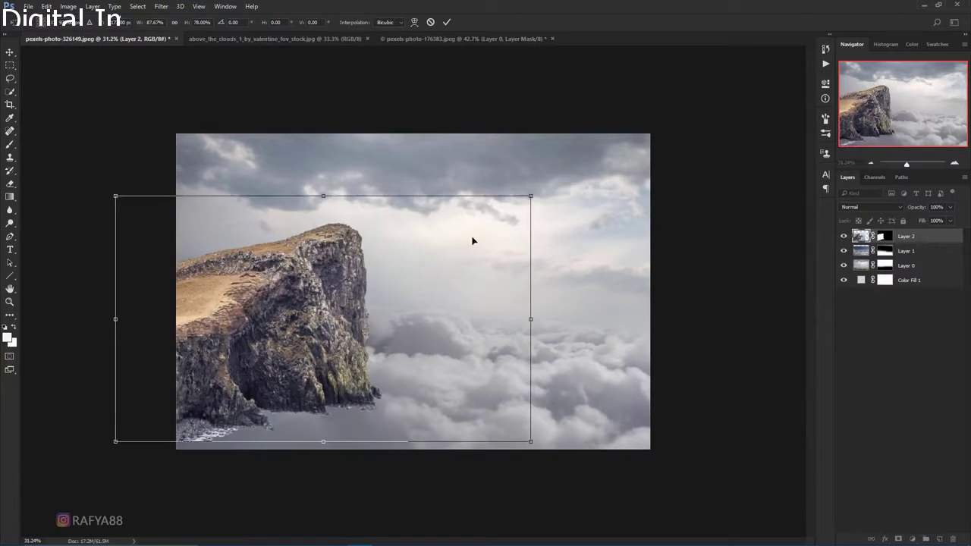
mouse_move(472, 245)
mouse_down()
mouse_move(536, 246)
mouse_move(474, 262)
mouse_up()
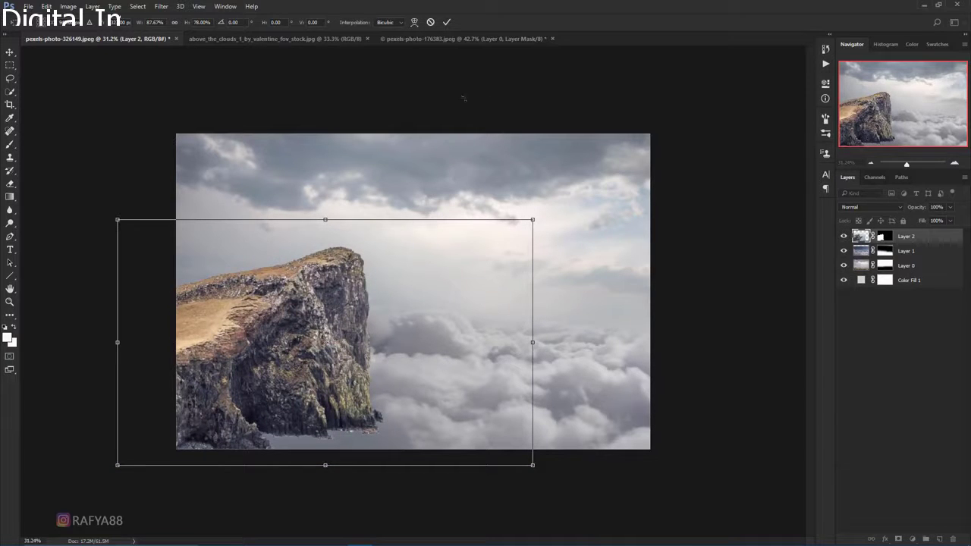
click(446, 22)
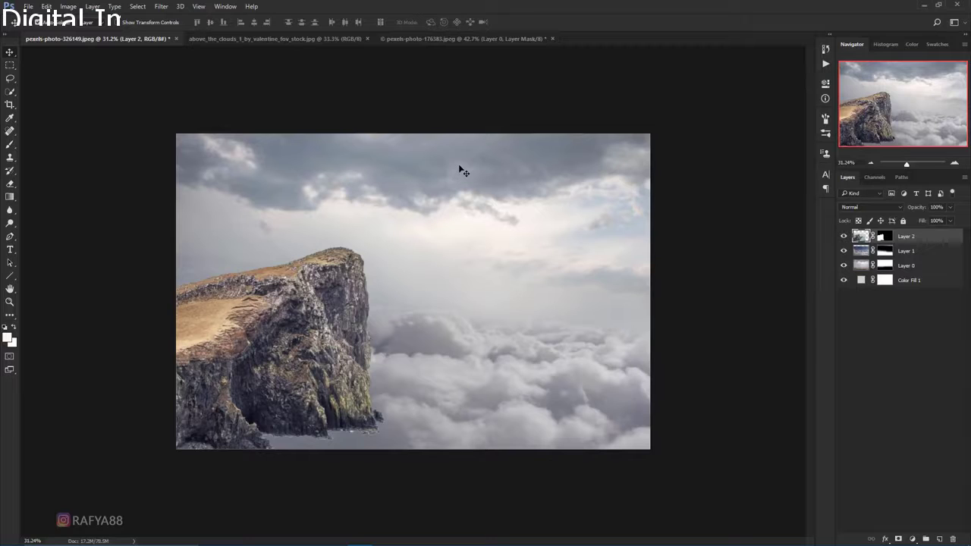
Step: Paint black on Layer 2's mask at 55% flow to mist the cliff base, restoring some rock in white
click(884, 237)
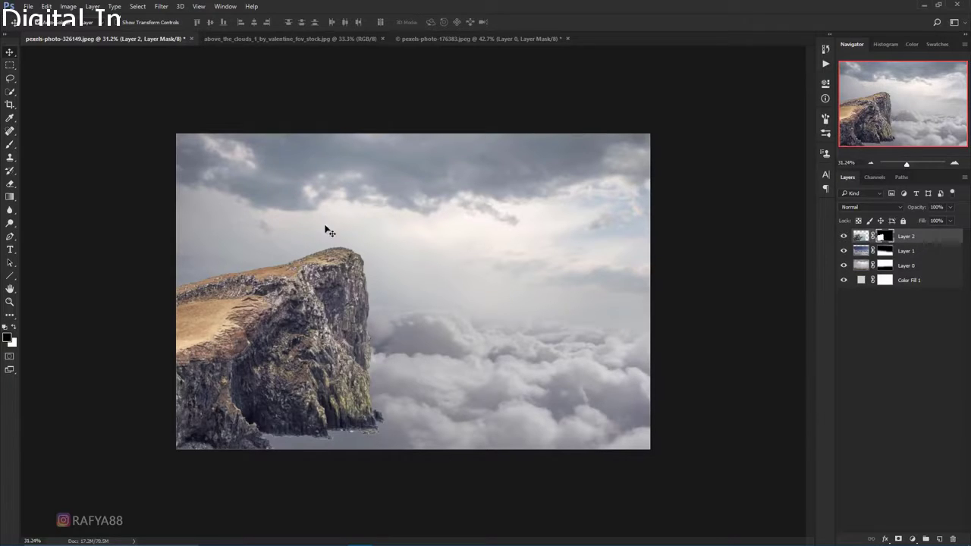
click(10, 145)
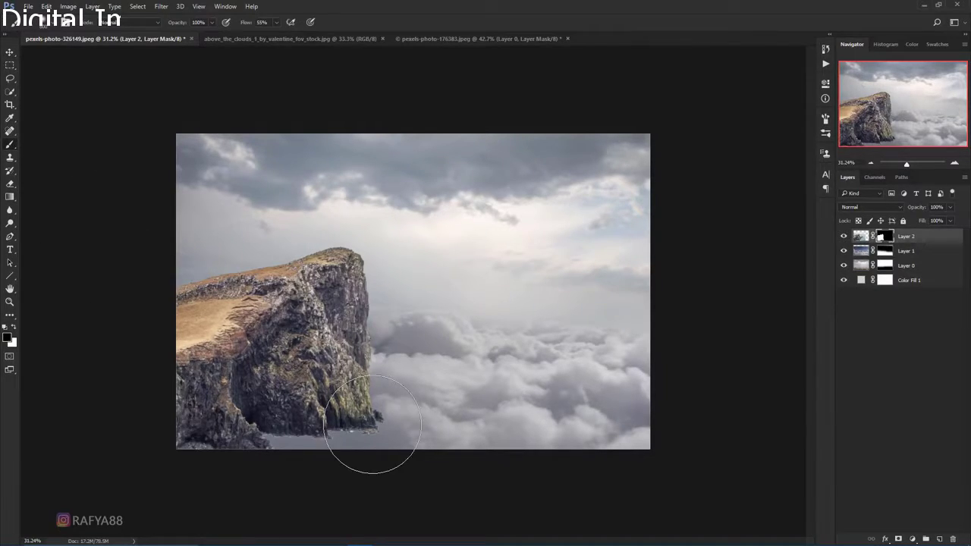
drag(410, 406, 205, 460)
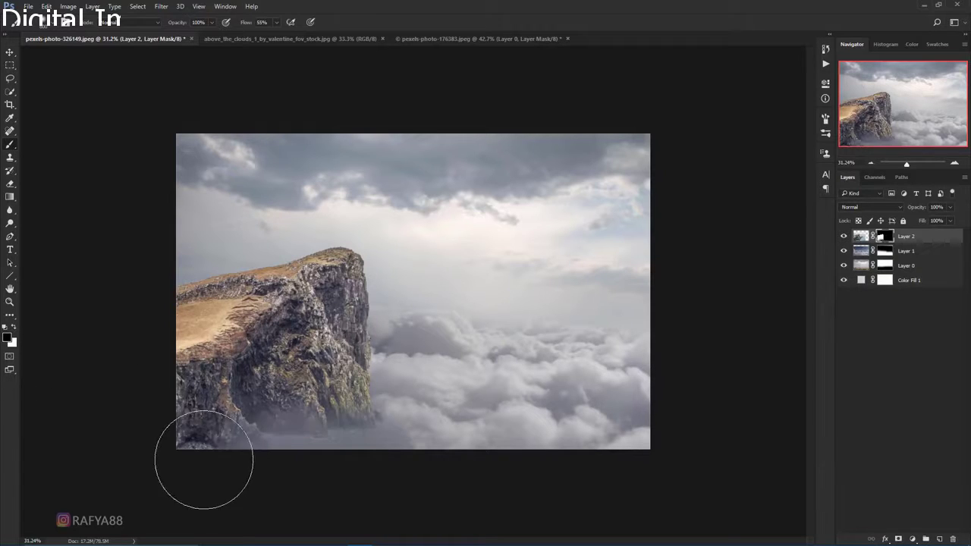
key(bracketleft)
mouse_move(402, 423)
mouse_down()
mouse_move(362, 433)
mouse_move(351, 418)
mouse_move(430, 413)
mouse_up()
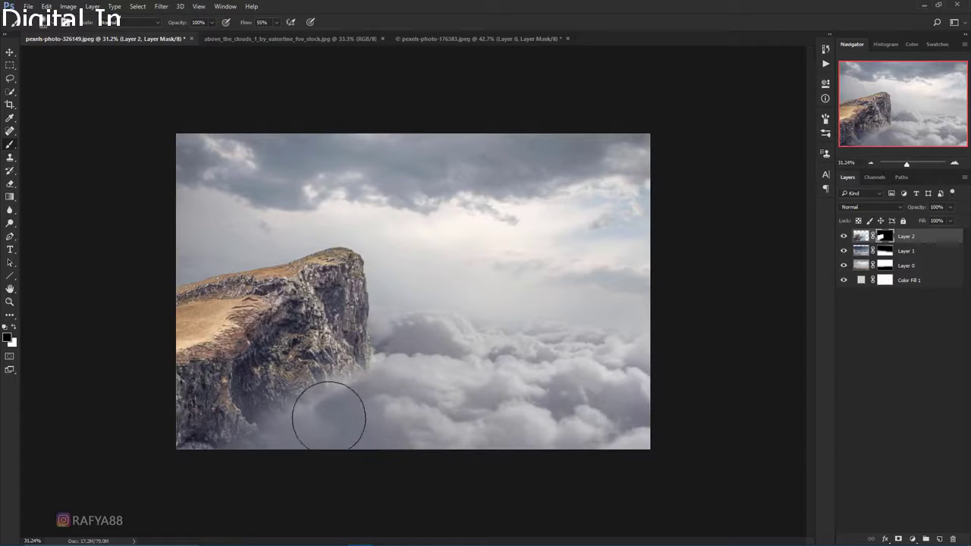
mouse_move(372, 402)
mouse_down()
mouse_move(357, 402)
mouse_move(402, 390)
mouse_move(213, 429)
mouse_move(185, 423)
mouse_up()
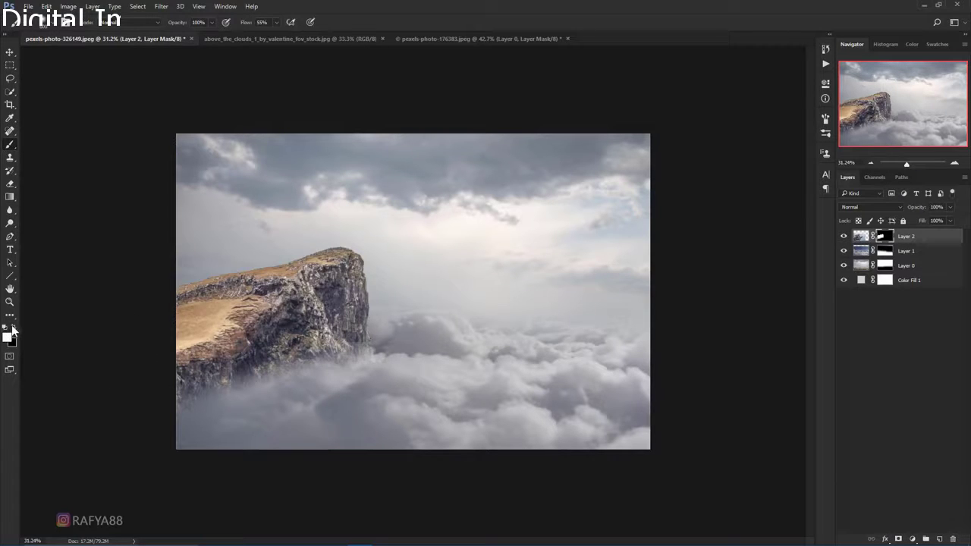
mouse_move(341, 334)
mouse_down()
mouse_move(326, 372)
mouse_move(235, 362)
mouse_up()
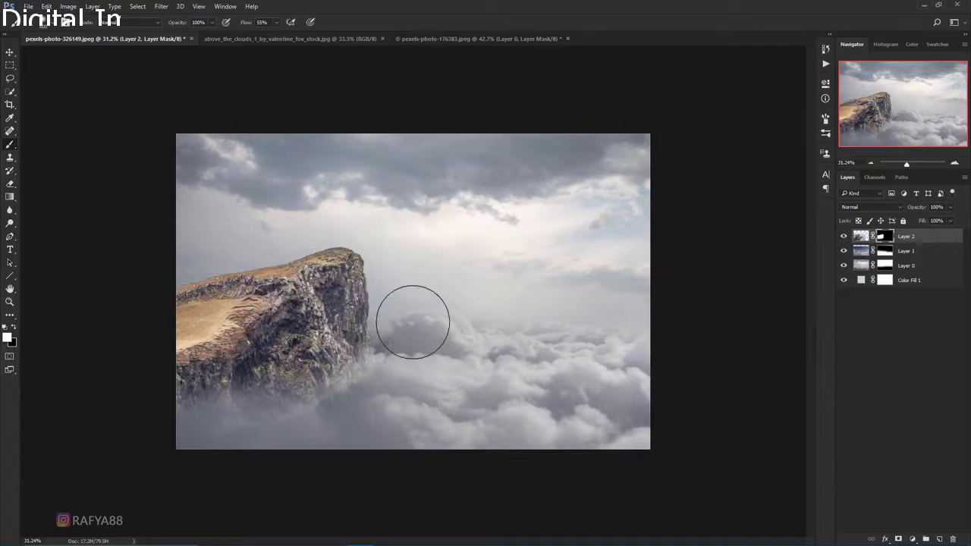
Step: Rotate the cliff layer 3.94° clockwise and nudge it slightly to the left
key(ctrl+t)
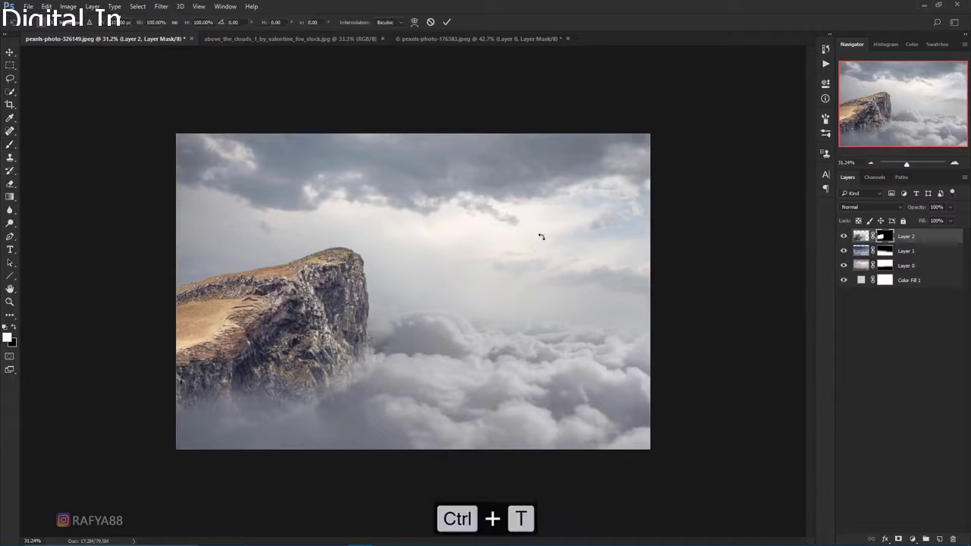
drag(579, 223, 590, 233)
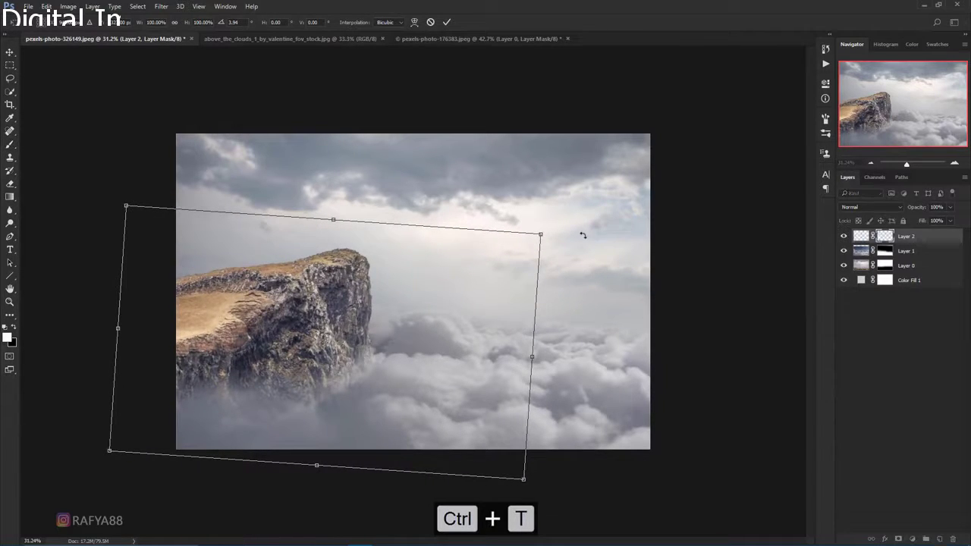
mouse_move(374, 294)
mouse_down()
mouse_move(342, 293)
mouse_move(341, 283)
mouse_up()
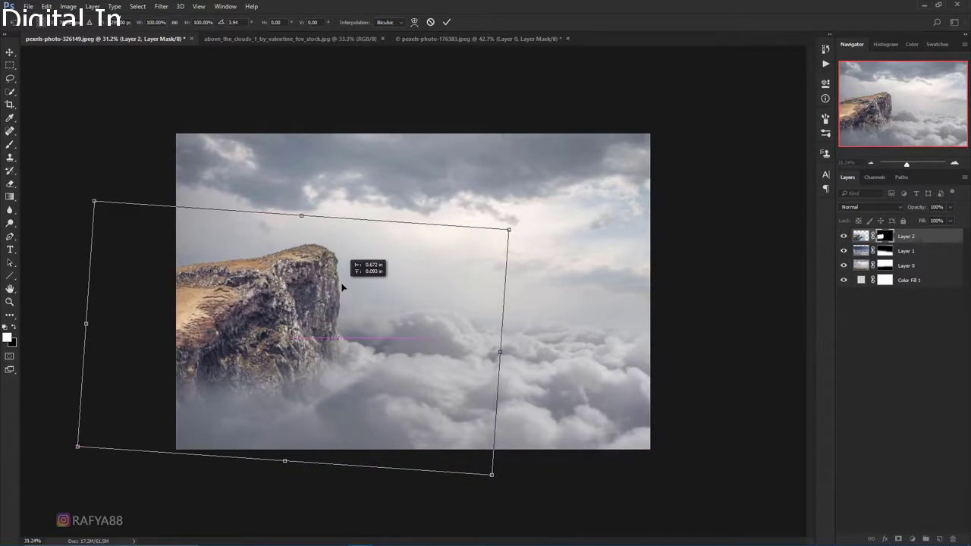
Step: Commit the cliff's rotation, then try and undo a mask stroke revealing more lower rock
key(Return)
key(b)
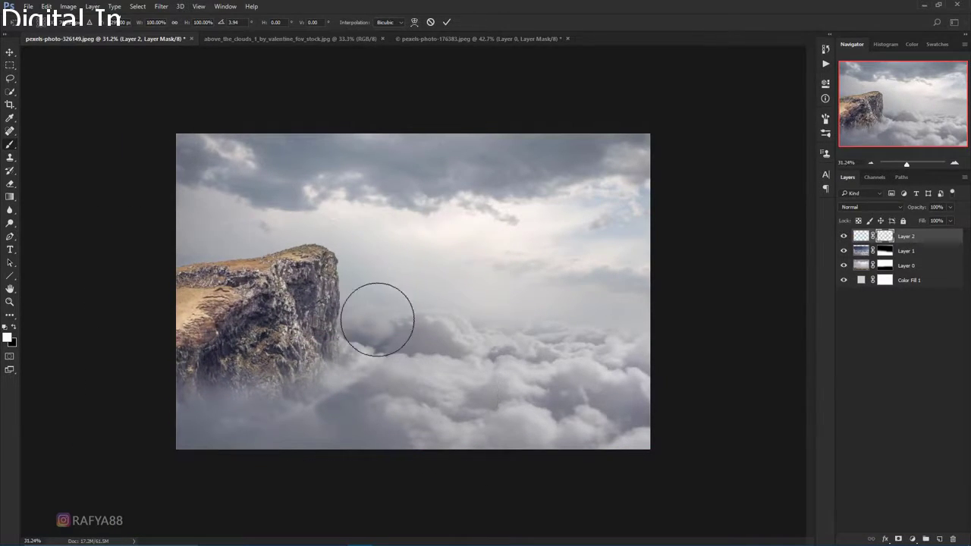
scroll(379, 304, up, 2)
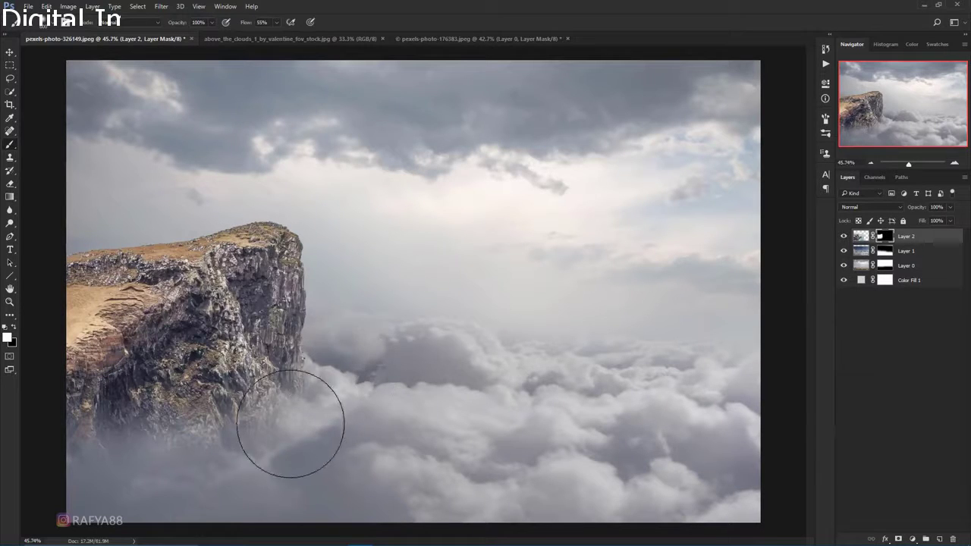
mouse_move(282, 418)
mouse_down()
mouse_move(314, 412)
mouse_move(347, 382)
mouse_up()
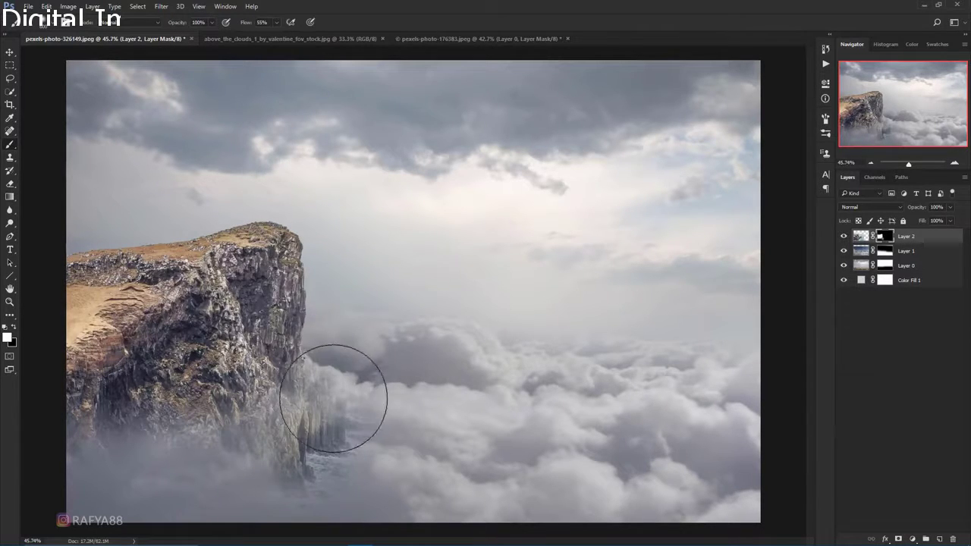
key(ctrl+z)
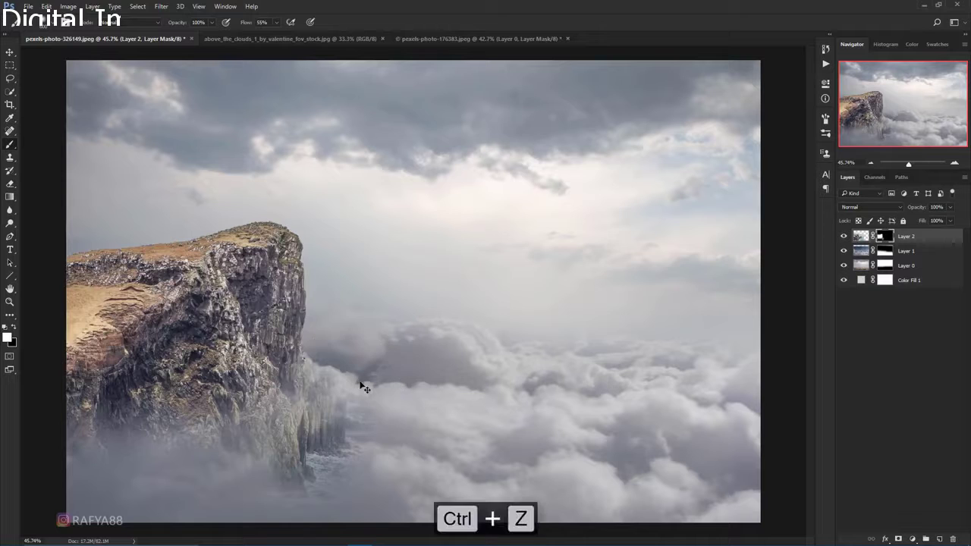
scroll(57, 357, down, 1)
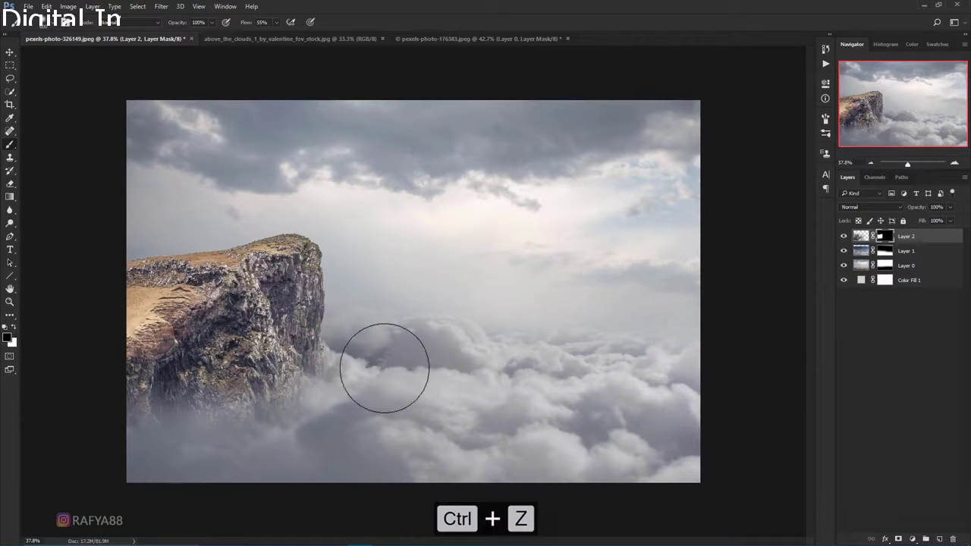
scroll(384, 368, up, 1)
key(bracketleft)
key(bracketleft)
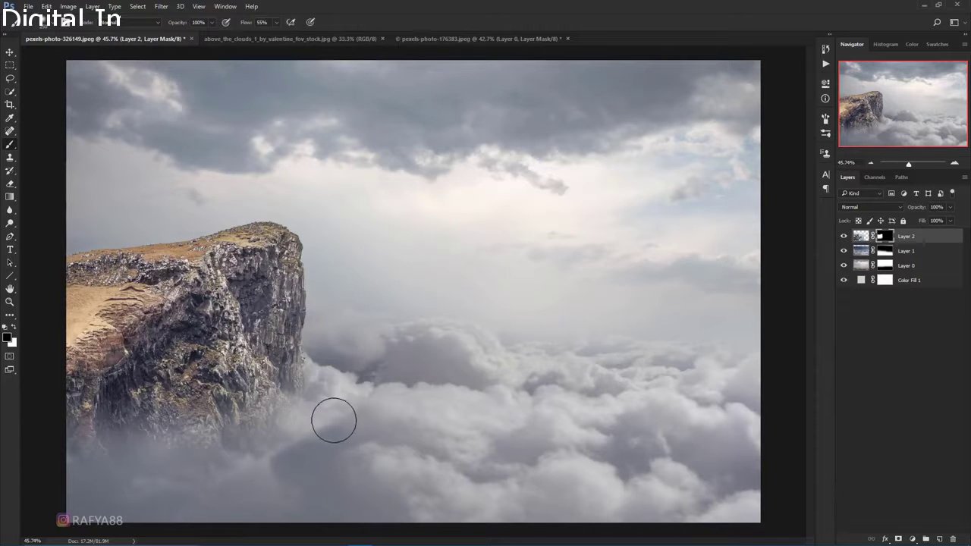
scroll(398, 373, down, 2)
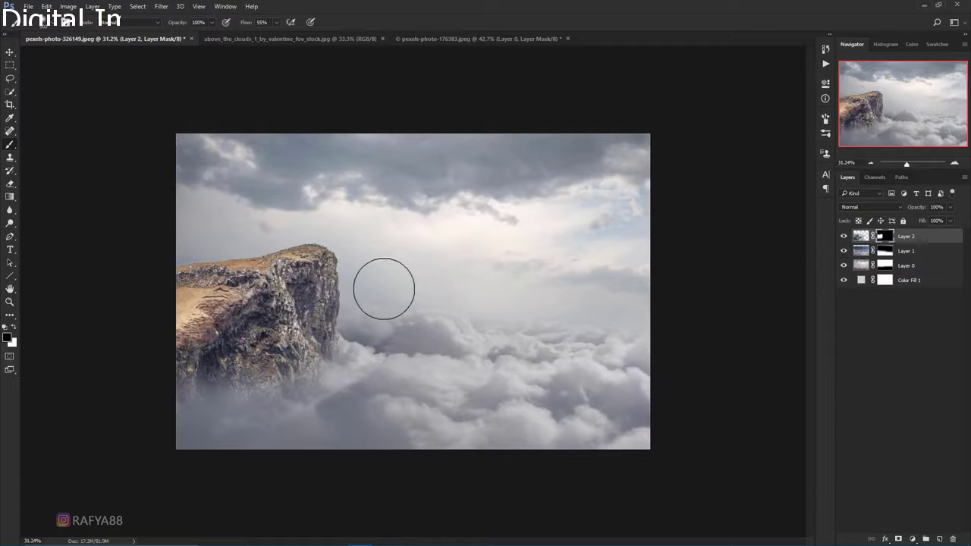
scroll(385, 285, up, 1)
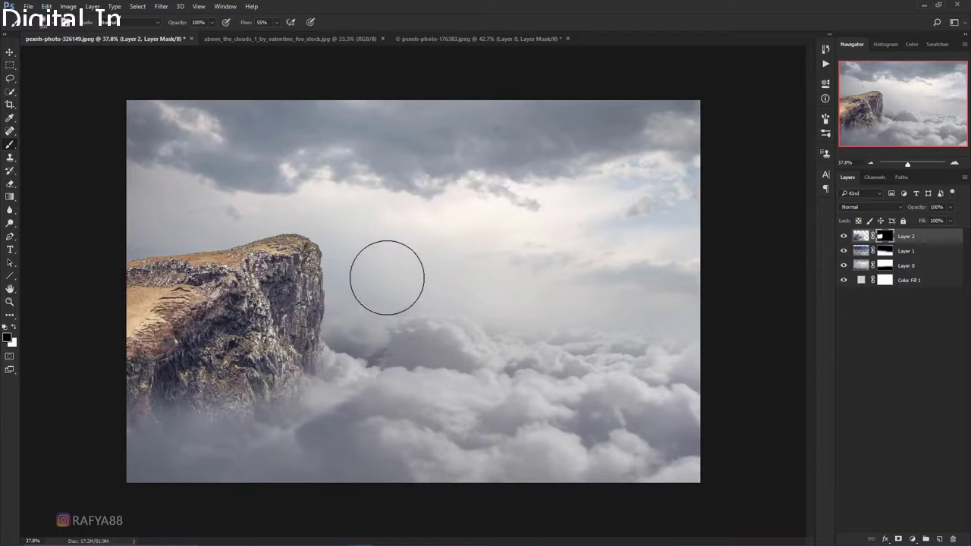
Step: Shift the cliff slightly right and commit the transform
key(ctrl+t)
drag(357, 291, 370, 286)
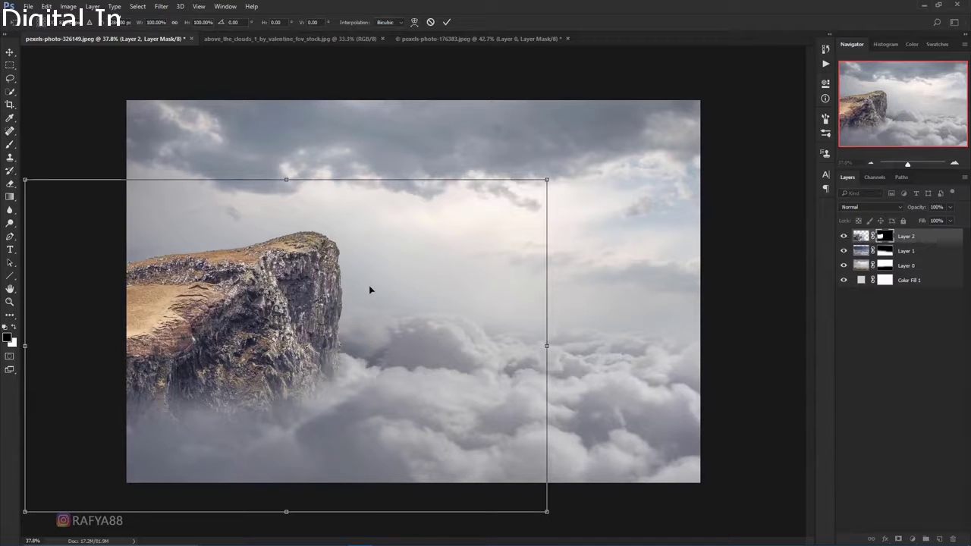
click(447, 21)
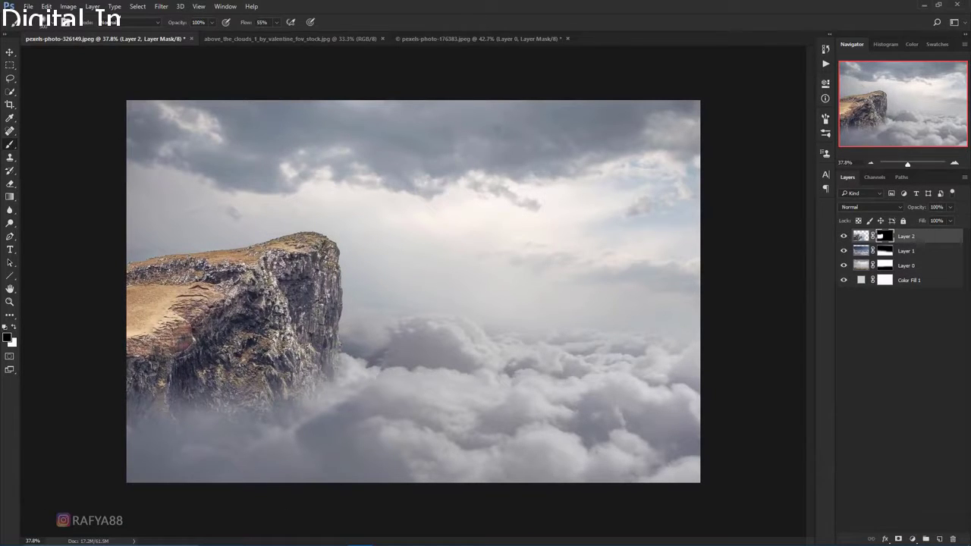
Step: Rename the top layer cliff, Layer 0 sky, and Layer 1 above sky
key(ctrl+2)
text(cliff)
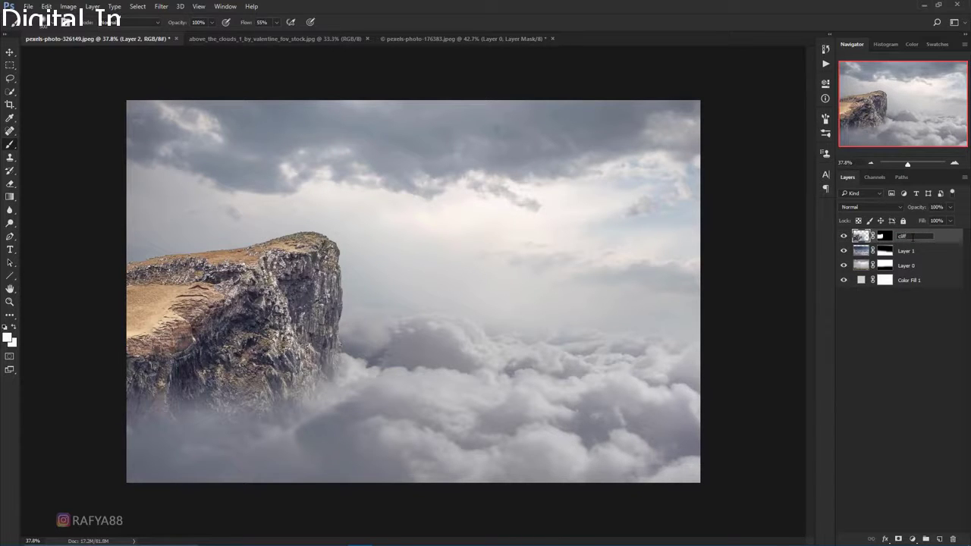
key(Return)
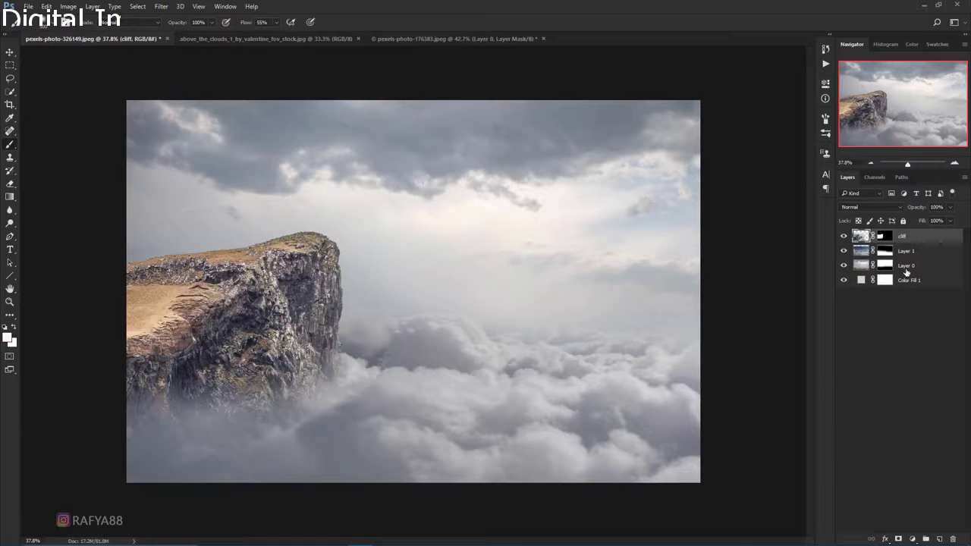
double_click(905, 267)
text(sky)
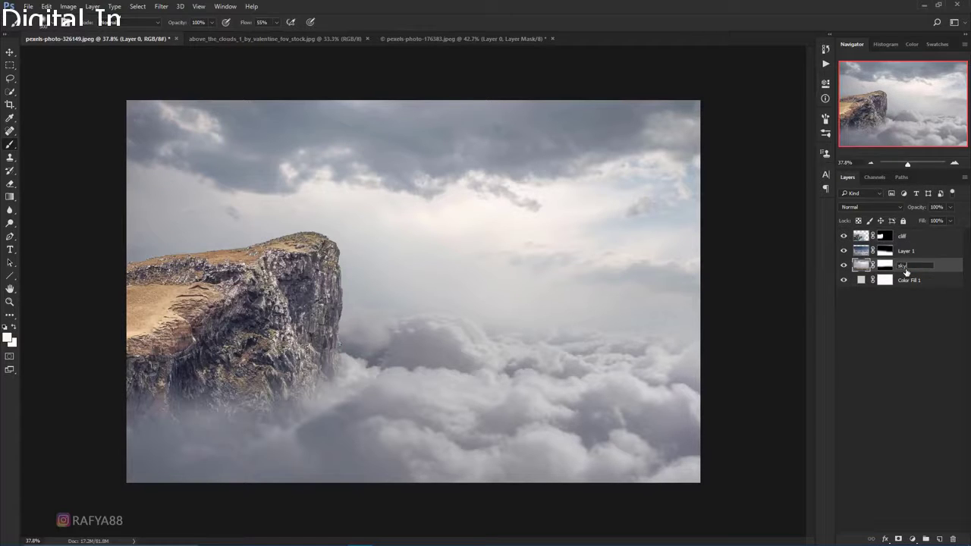
key(Return)
double_click(906, 251)
text(above sky)
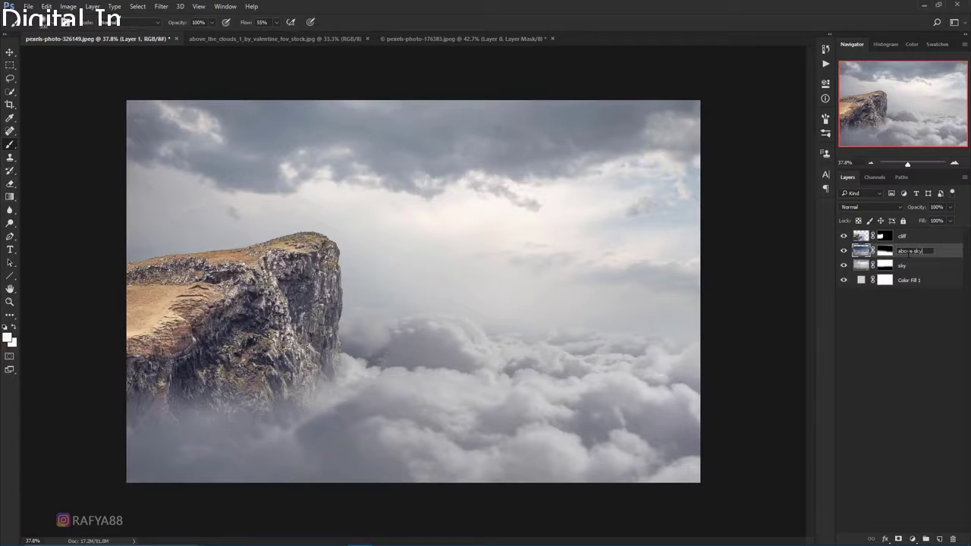
key(Return)
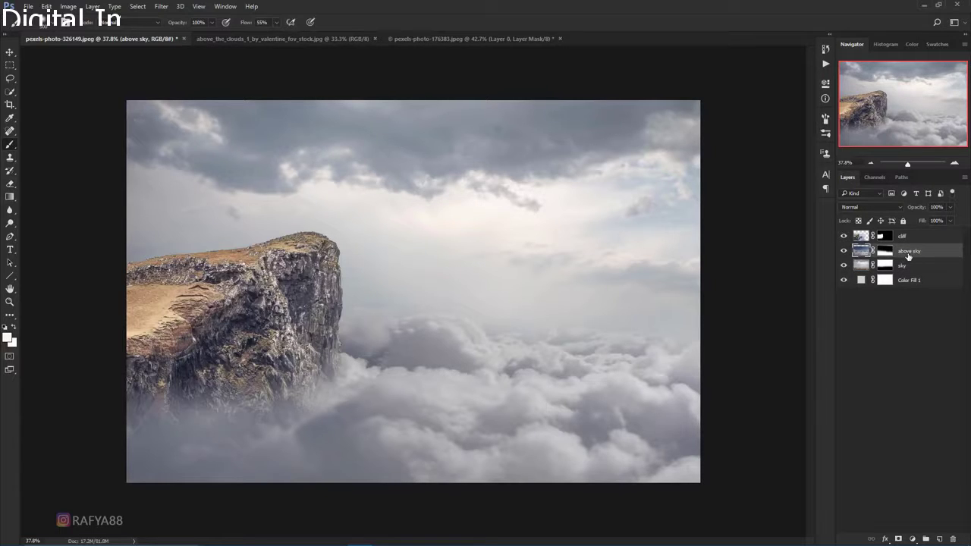
click(913, 241)
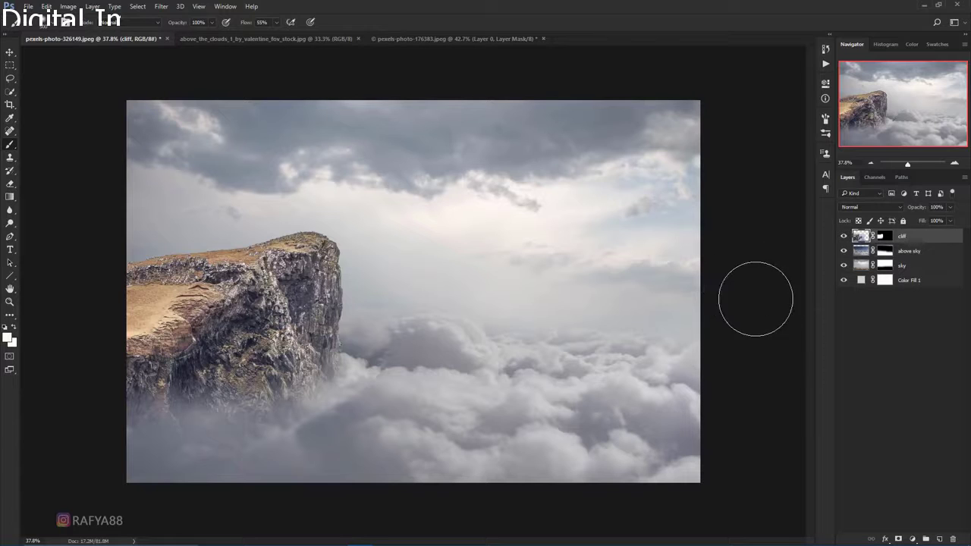
Step: Add a Hue/Saturation adjustment clipped to the cliff with Saturation at -21
click(911, 538)
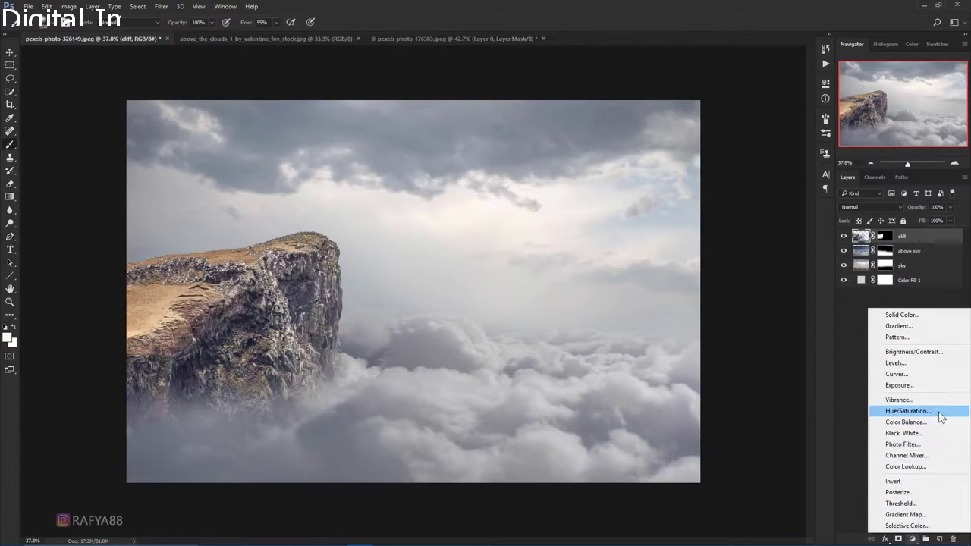
click(873, 427)
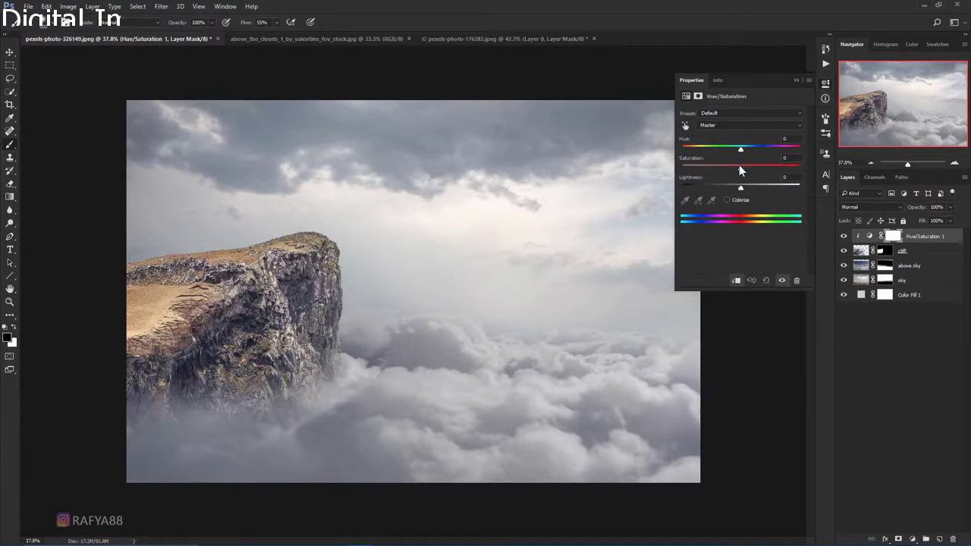
drag(742, 166, 729, 166)
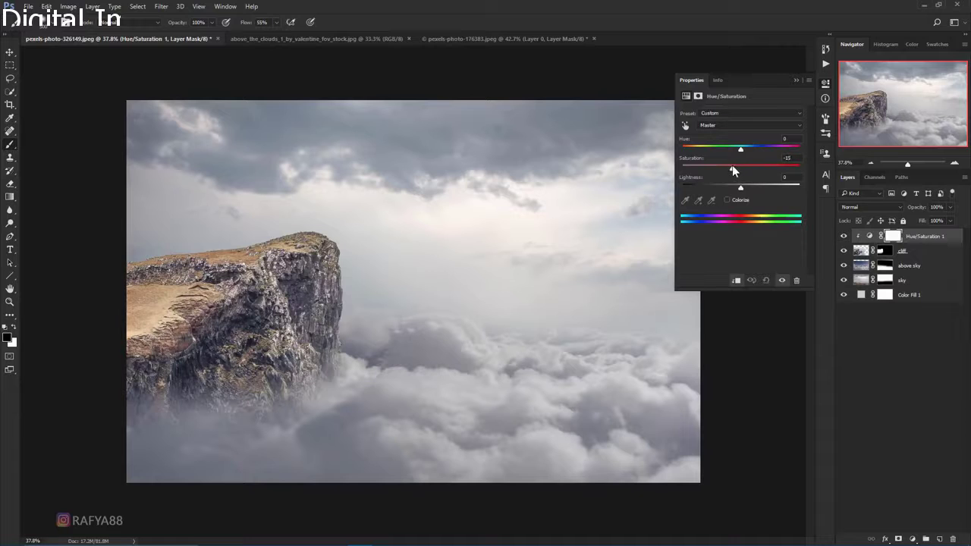
click(795, 81)
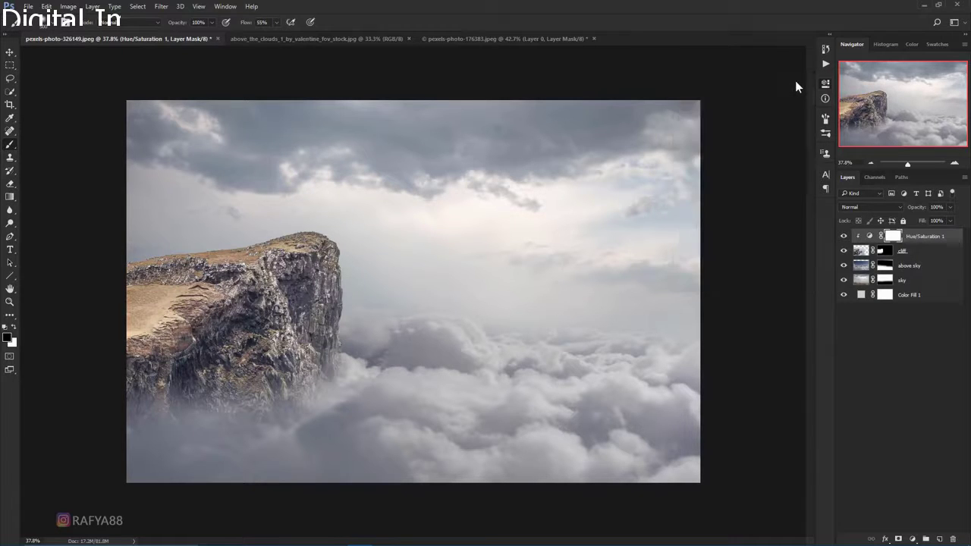
click(912, 539)
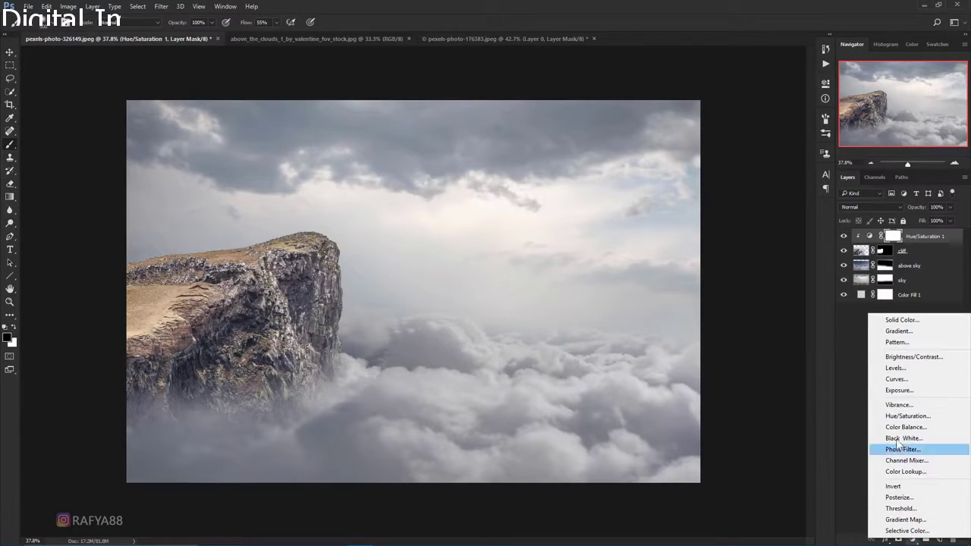
Step: Add a clipped Curves layer lowering the highlights, masked to keep the cliff's top edge brighter
click(925, 381)
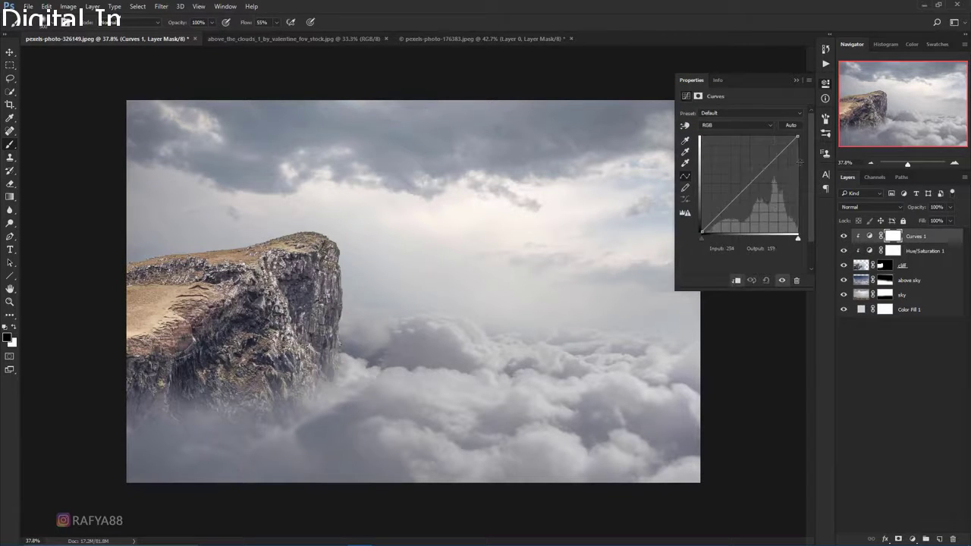
drag(795, 137, 803, 161)
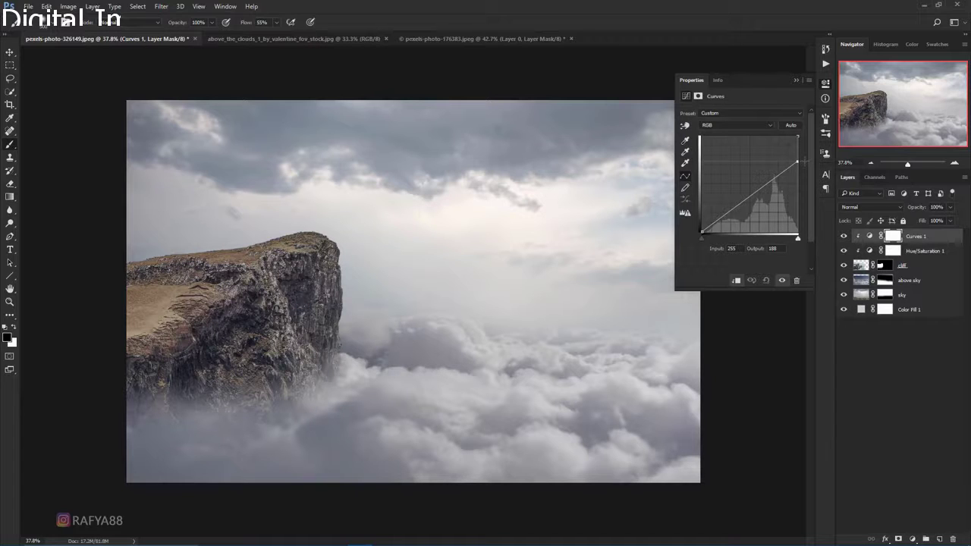
click(795, 80)
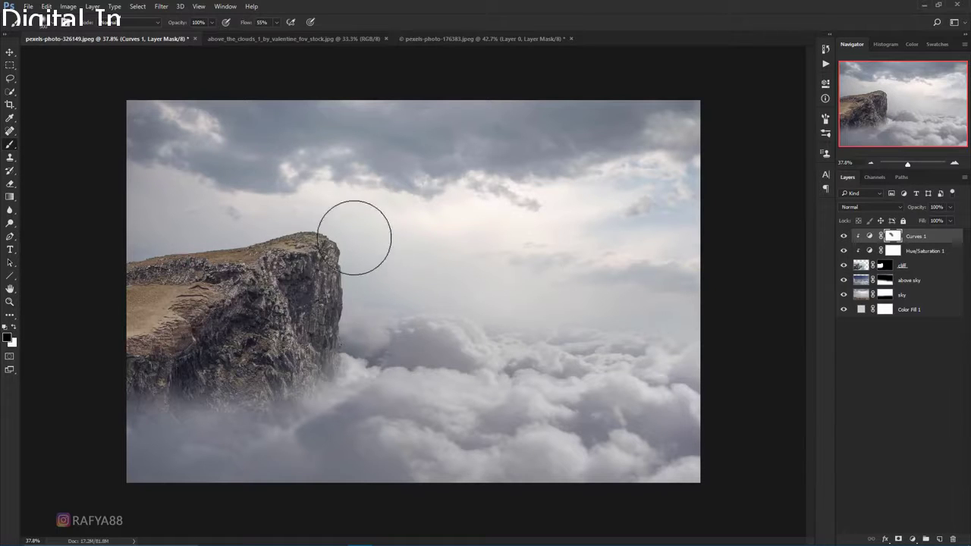
drag(354, 234, 157, 229)
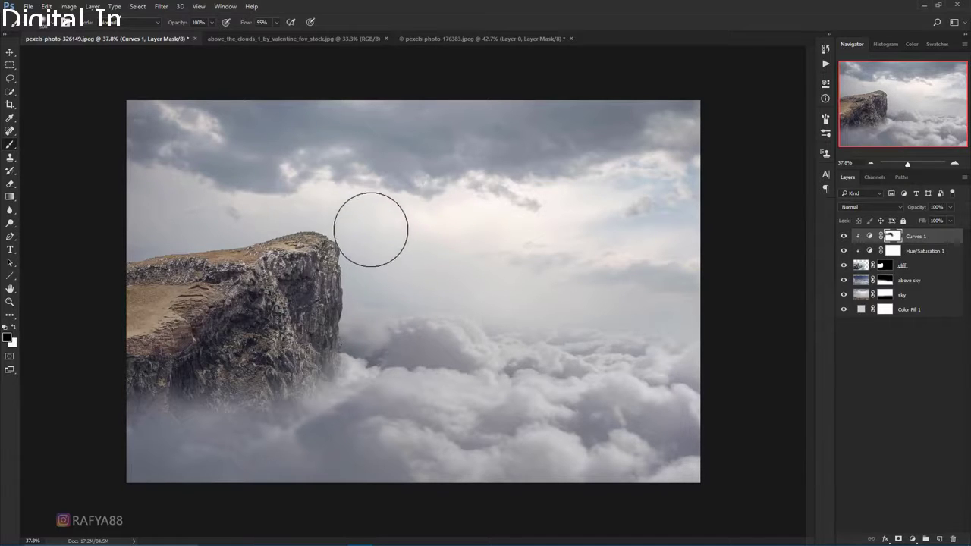
drag(336, 312, 348, 334)
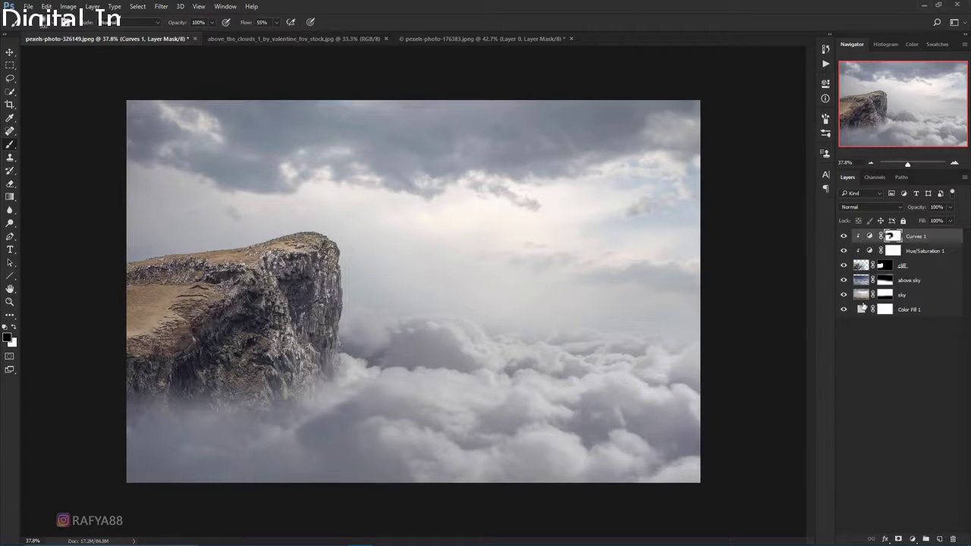
Step: Compare the cliff with and without the Curves, undo the last mask stroke, and check the sky layer
click(844, 236)
key(ctrl+z)
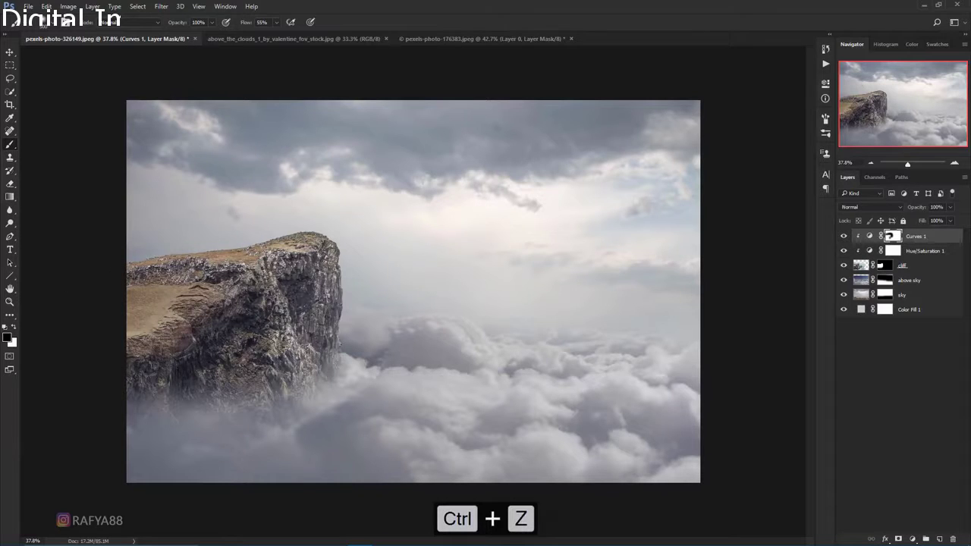
scroll(561, 269, down, 3)
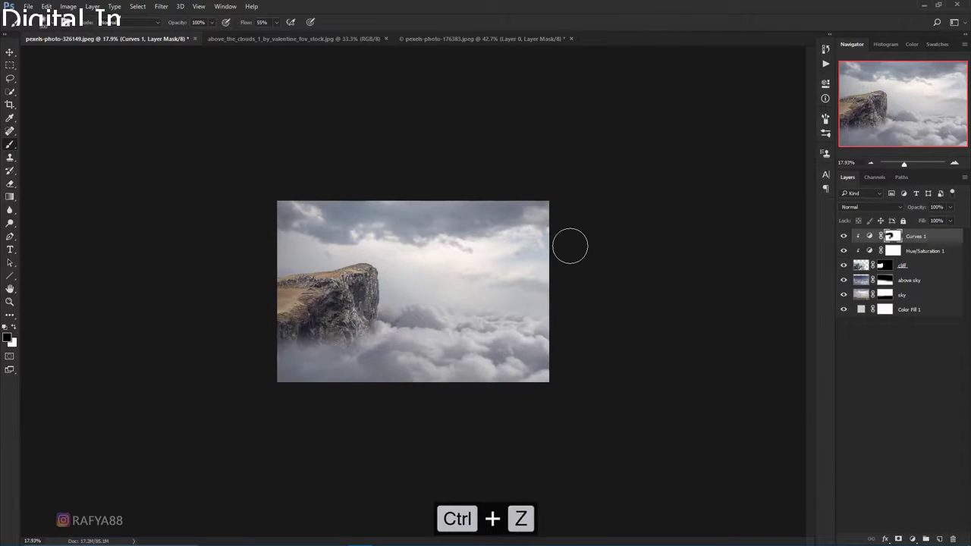
scroll(455, 326, up, 1)
scroll(453, 320, up, 1)
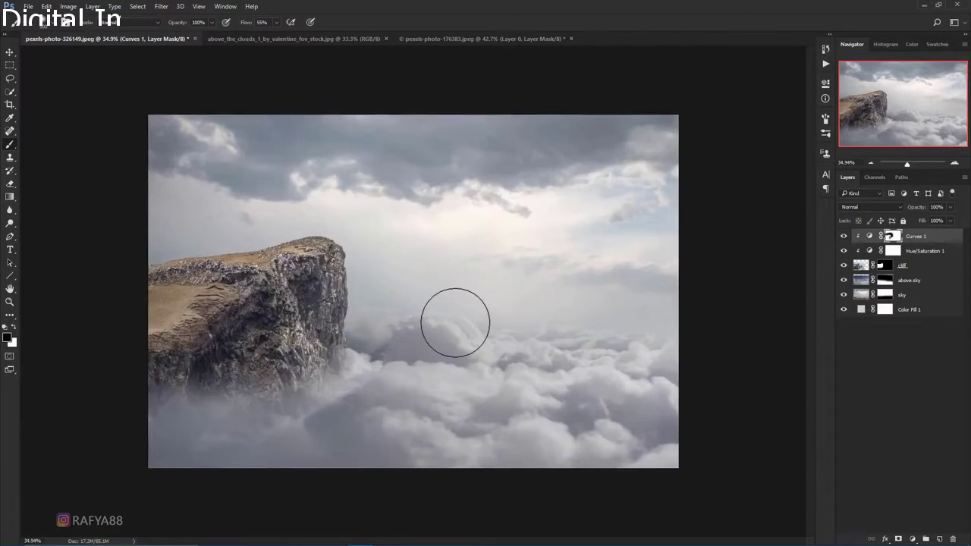
scroll(453, 321, up, 1)
scroll(453, 320, up, 1)
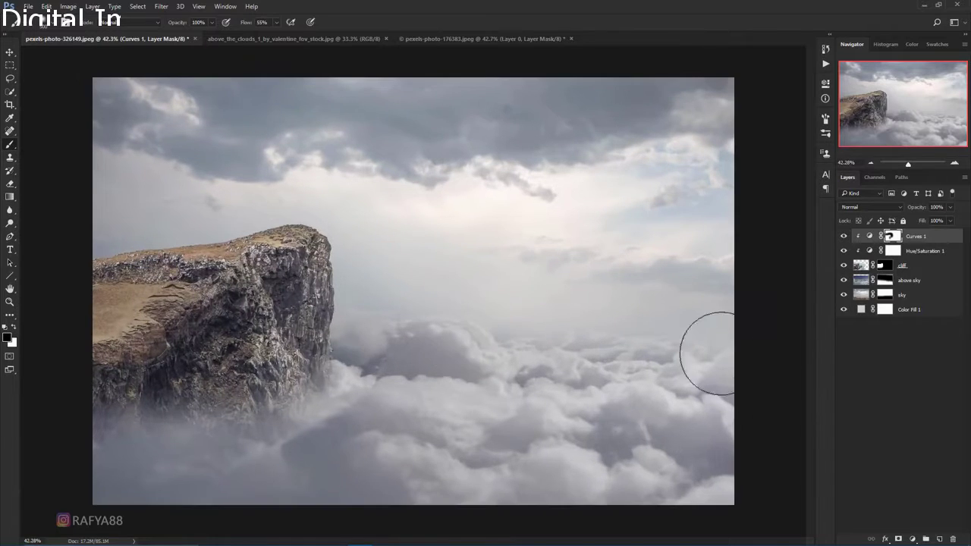
click(844, 295)
click(844, 295)
click(928, 295)
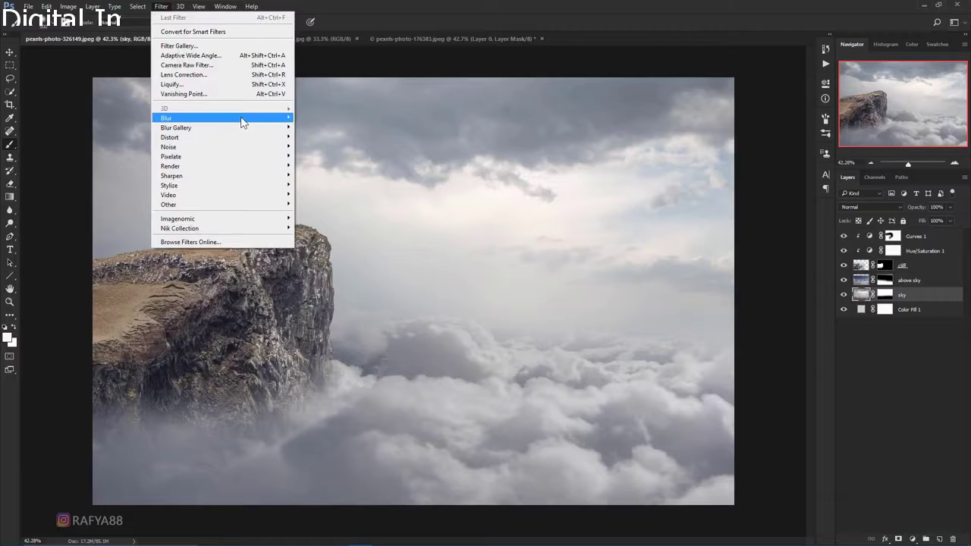
Step: Apply a Gaussian Blur of about 3.8 px to the sky layer
click(326, 158)
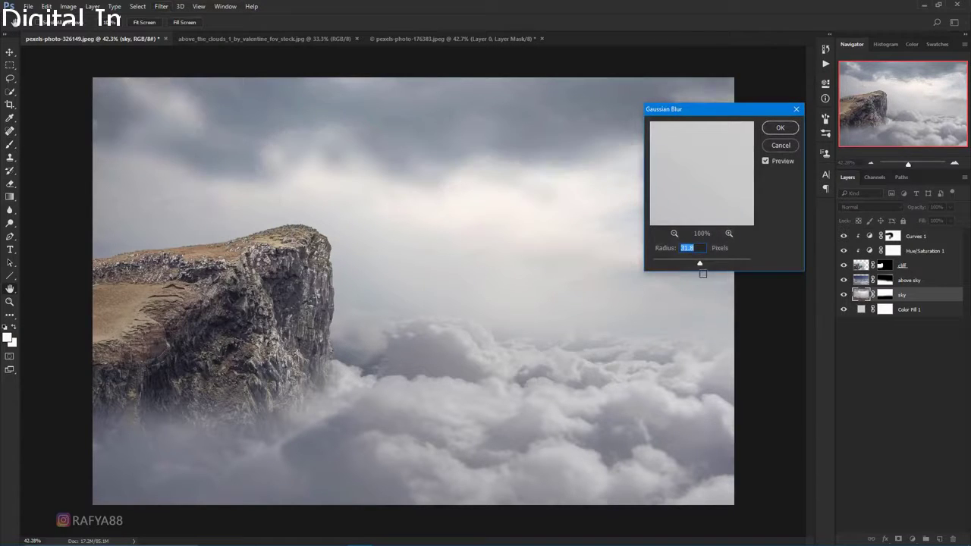
drag(678, 263, 673, 264)
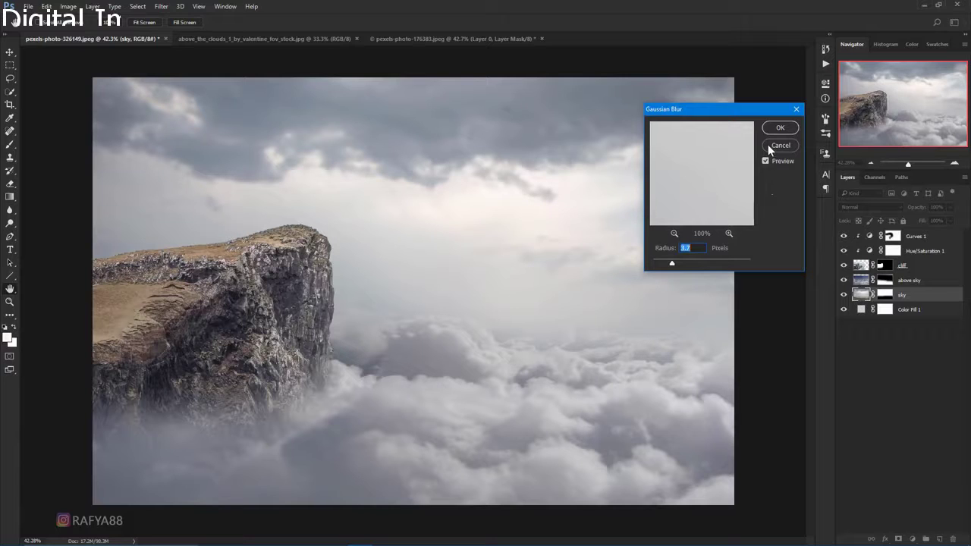
key(Return)
key(ctrl+t)
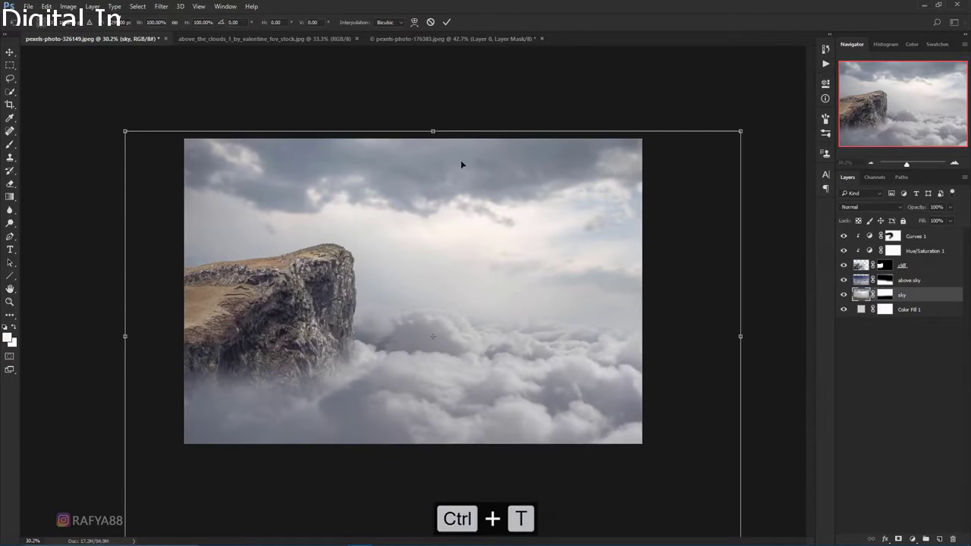
Step: Stretch the sky layer to about 105% height and commit it
drag(432, 131, 441, 108)
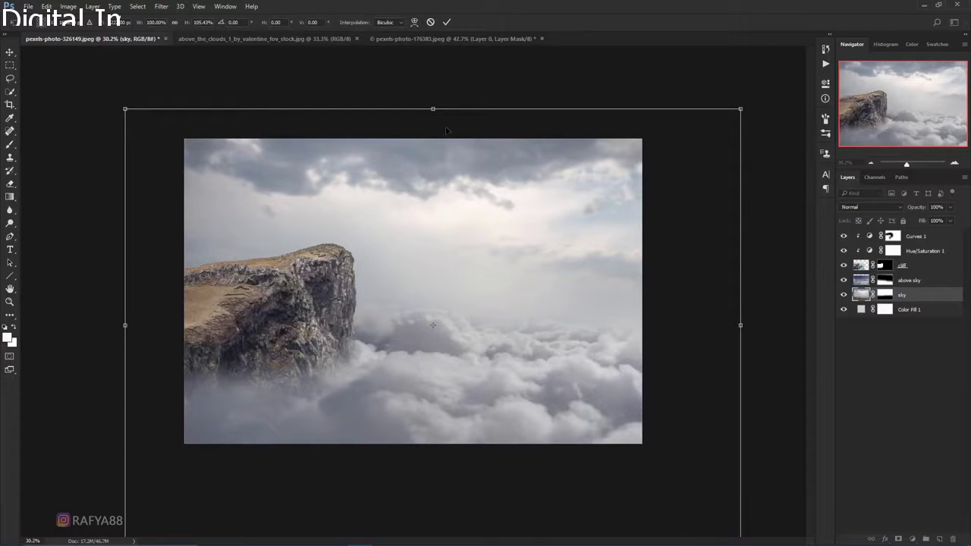
key(Return)
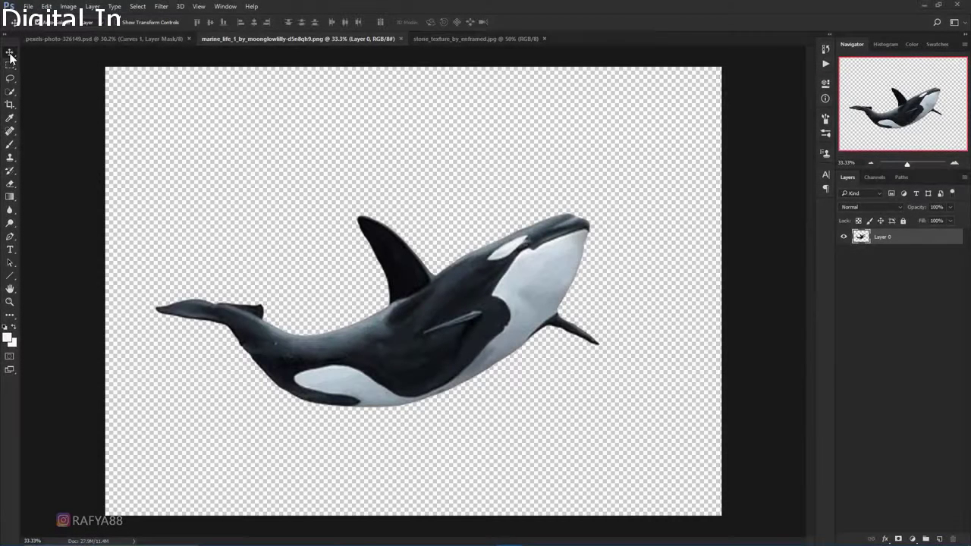
Step: Copy the orca into the composite, flip it horizontally, and move it over the clouds
mouse_move(454, 292)
mouse_down()
mouse_move(430, 252)
mouse_move(502, 272)
mouse_up()
key(ctrl+t)
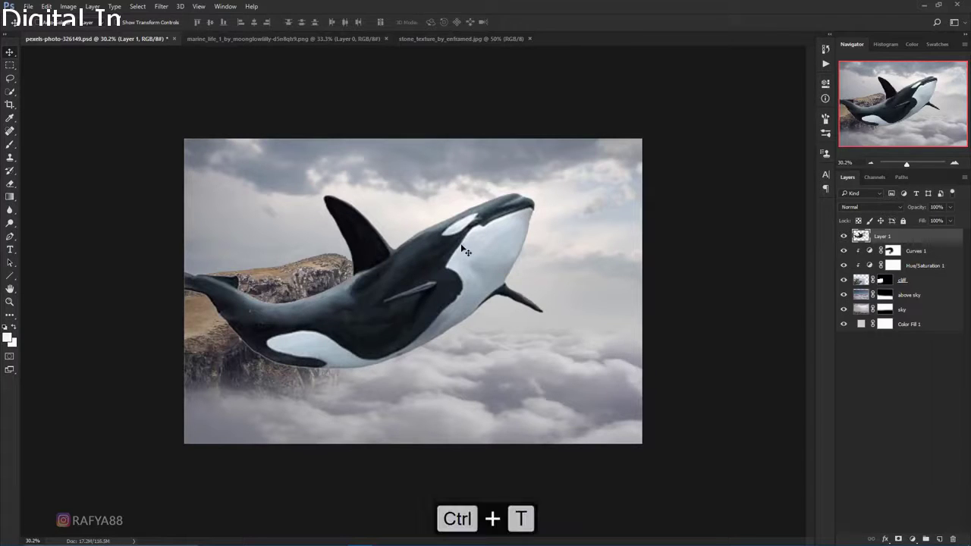
right_click(478, 263)
click(530, 413)
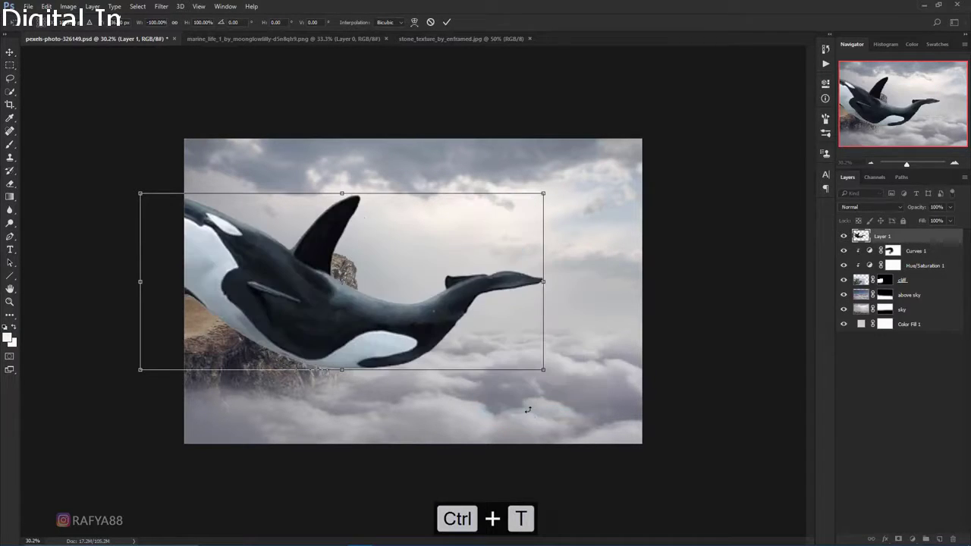
drag(488, 311, 604, 330)
Step: Scale the orca to about 57%, tilt it about 5.5° counter-clockwise, and move it up-right
drag(660, 389, 585, 305)
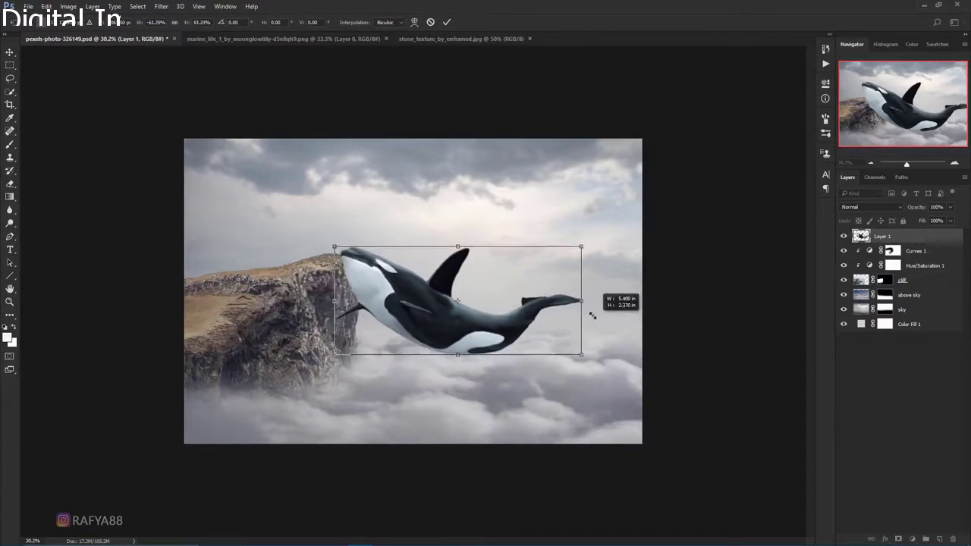
drag(633, 329, 678, 299)
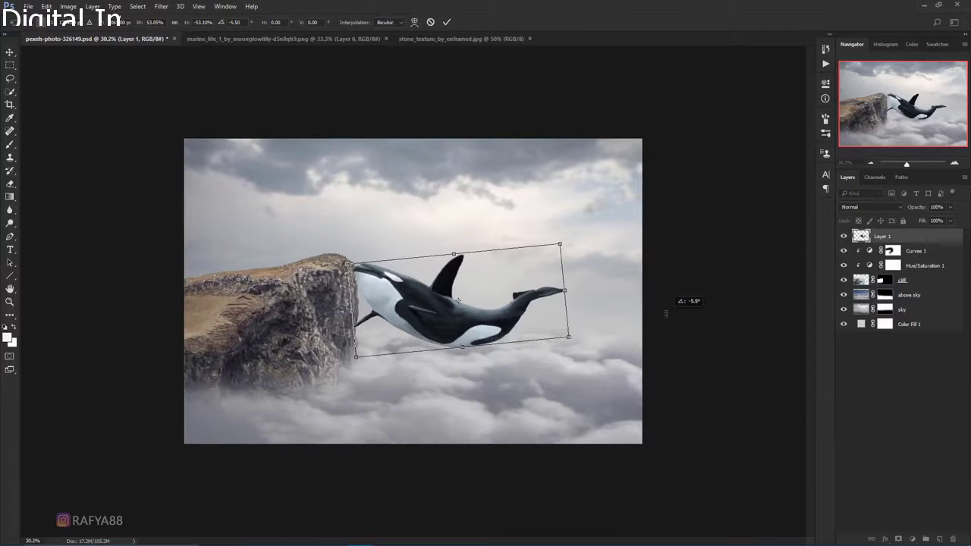
drag(558, 305, 588, 271)
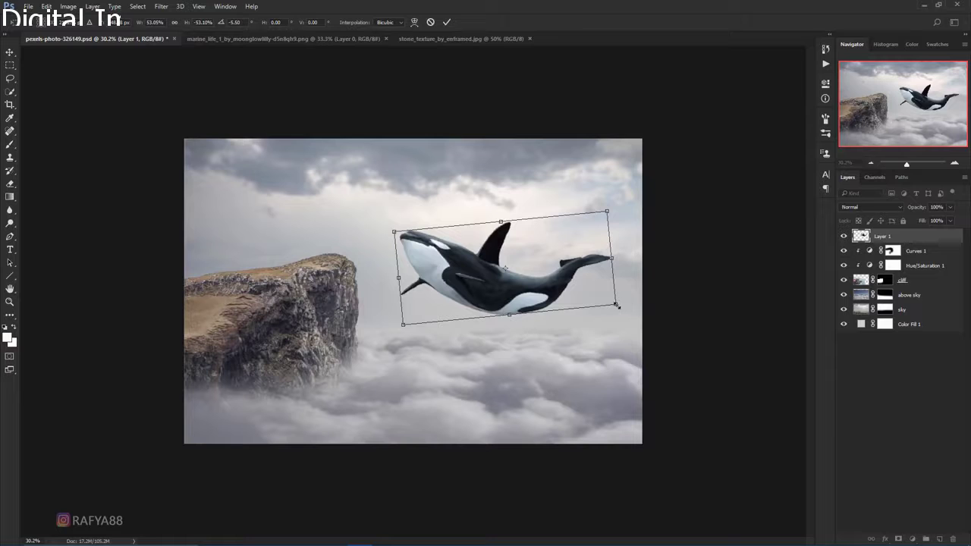
drag(620, 306, 584, 281)
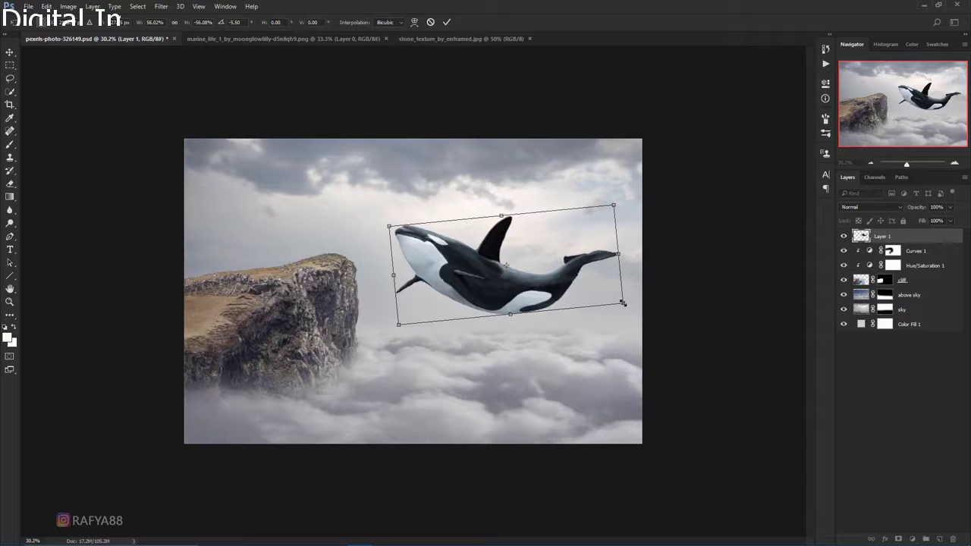
drag(623, 303, 626, 304)
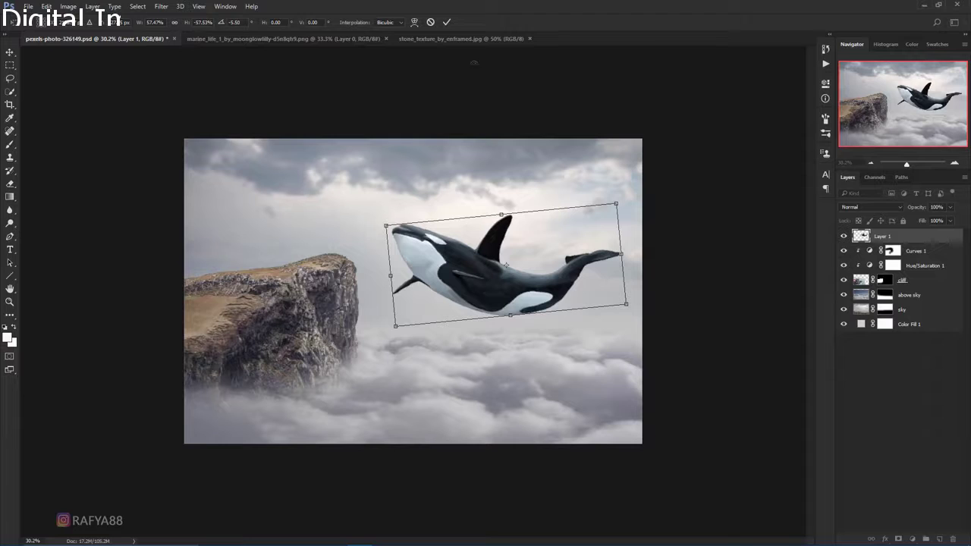
click(449, 21)
scroll(530, 267, up, 2)
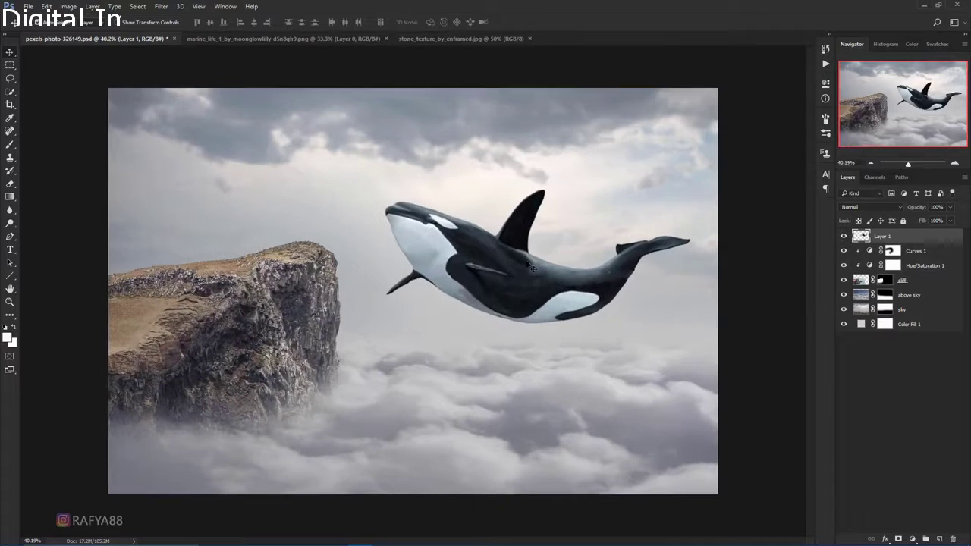
scroll(531, 267, down, 2)
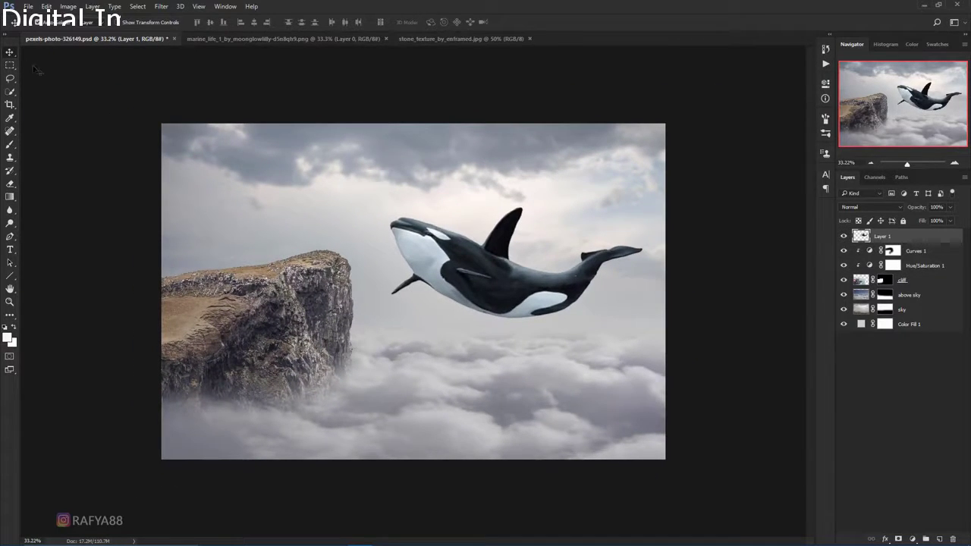
click(457, 38)
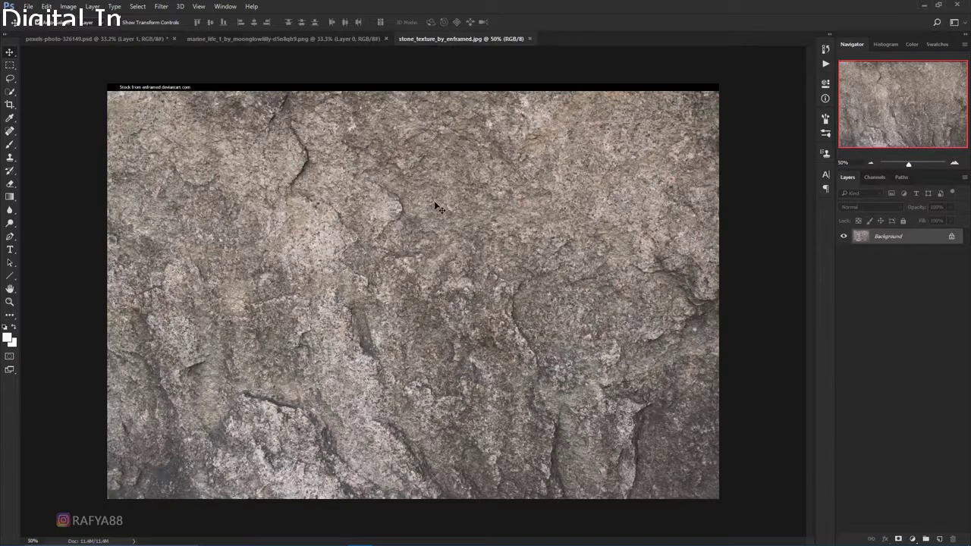
Step: Bring the stone texture into the composite, clipped to the orca in Soft Light mode
drag(452, 179, 512, 218)
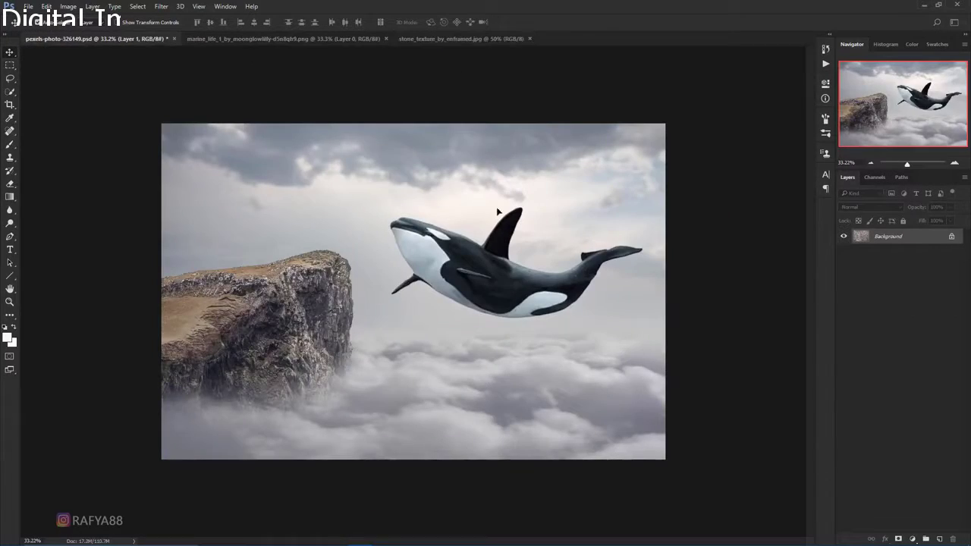
right_click(931, 243)
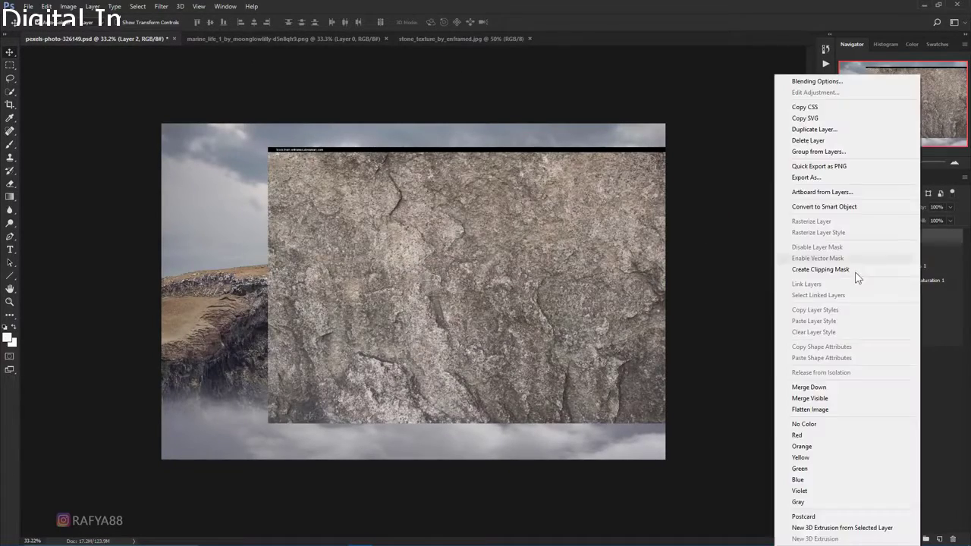
click(860, 270)
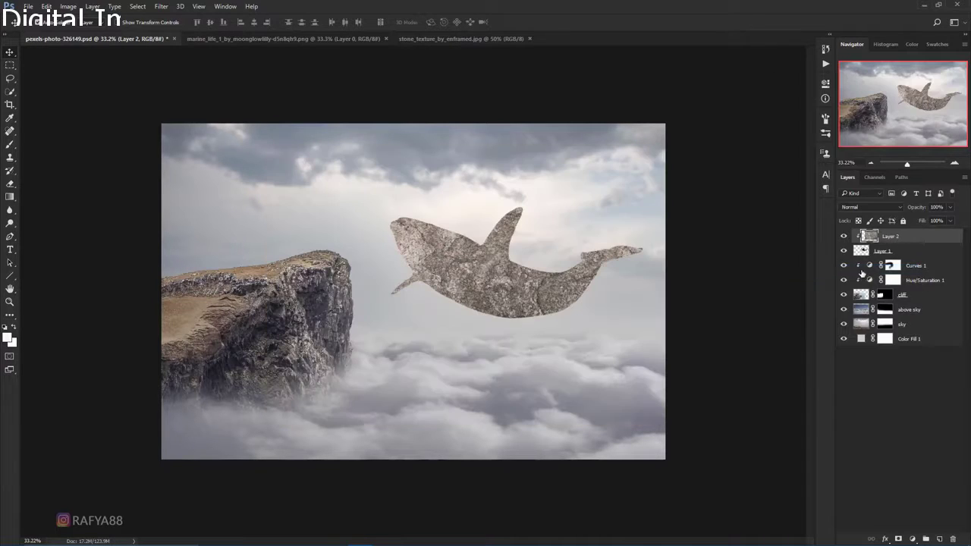
click(865, 207)
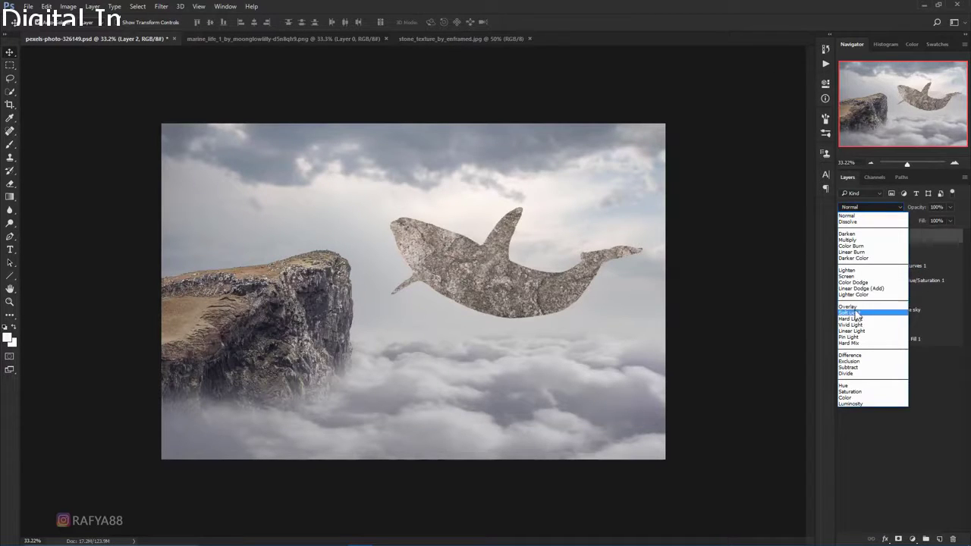
click(856, 313)
Step: Resize and move the stone texture to cover the whole whale, including its tail
key(ctrl+t)
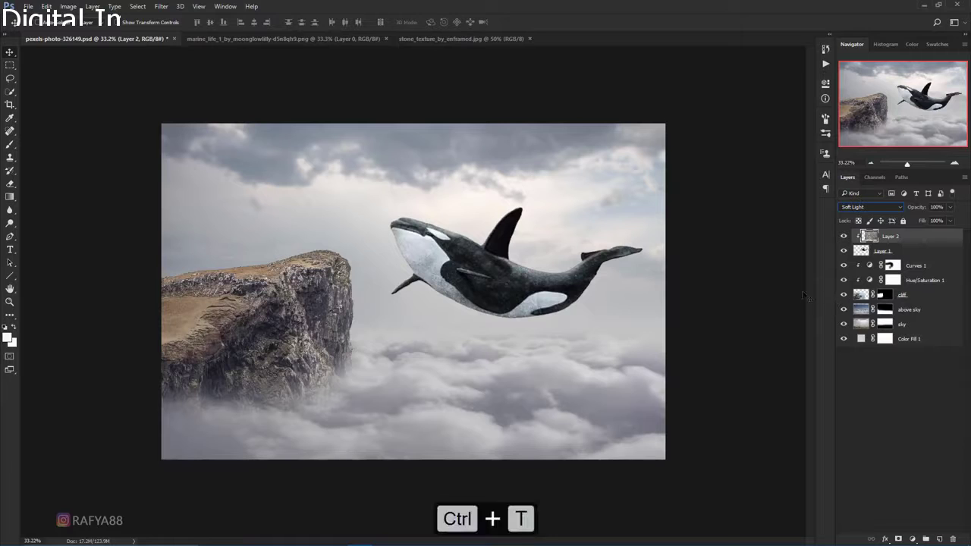
drag(267, 150, 367, 196)
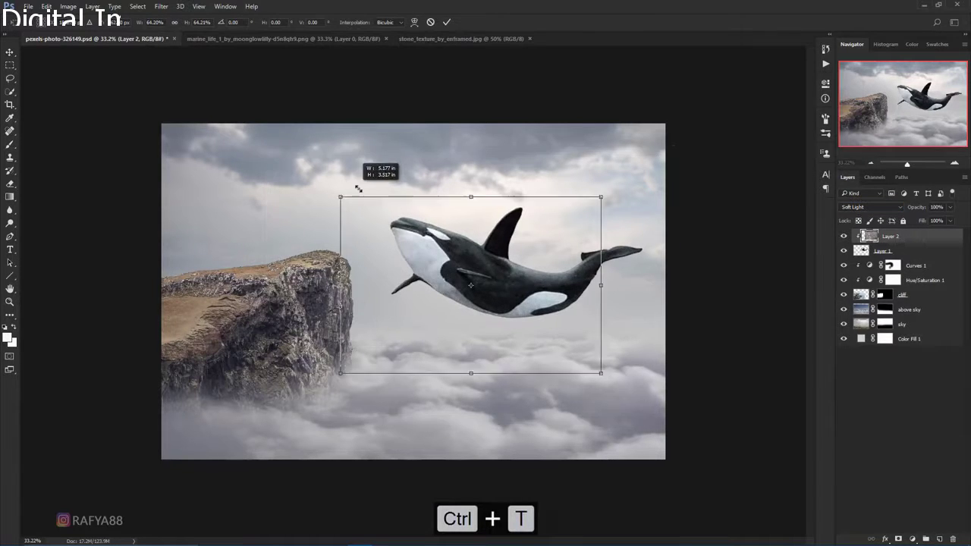
drag(453, 240, 490, 204)
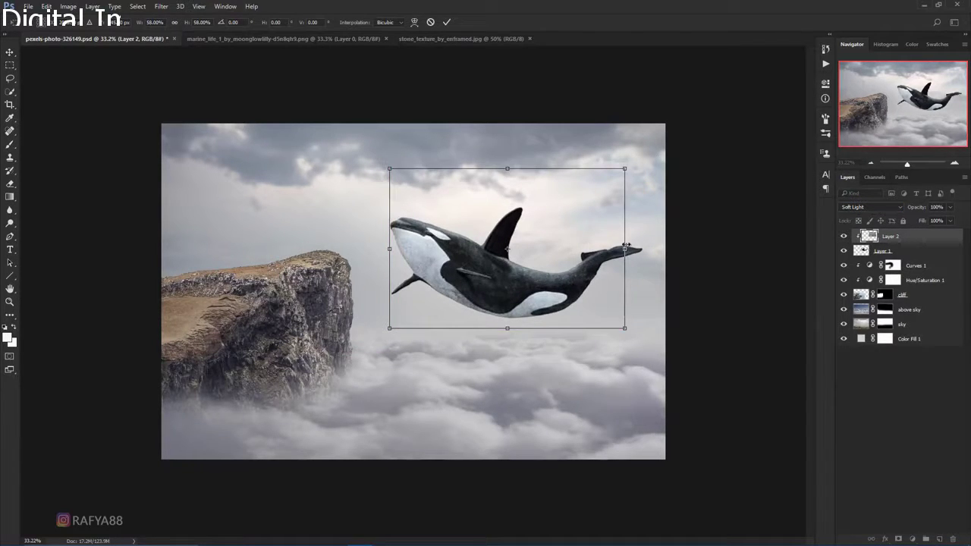
drag(629, 248, 644, 252)
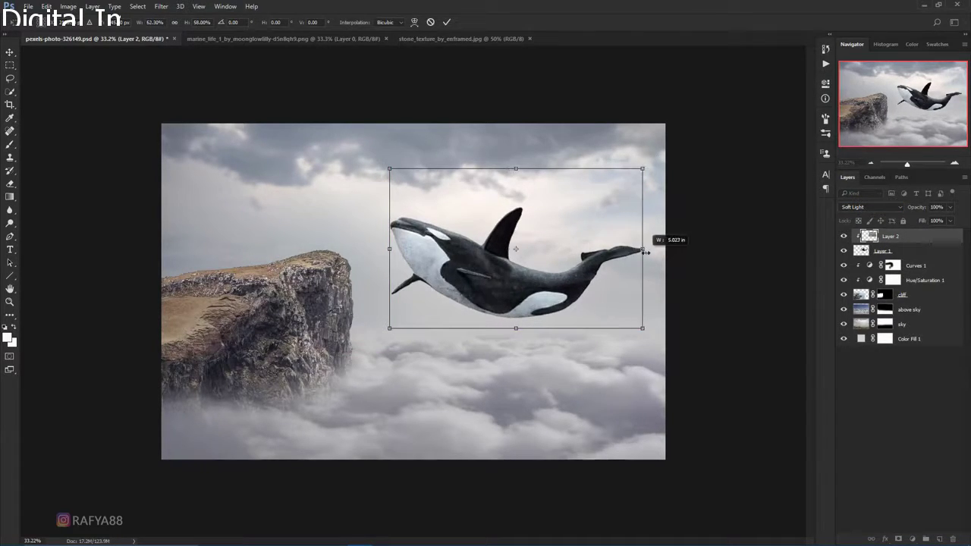
click(447, 22)
Step: Set the stone texture layer's opacity to 49%
scroll(515, 256, up, 2)
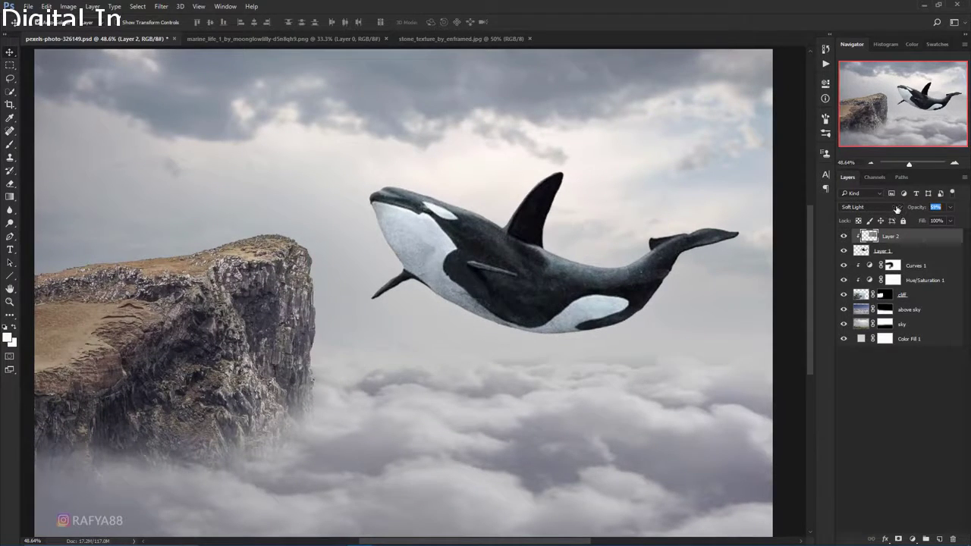
key(Return)
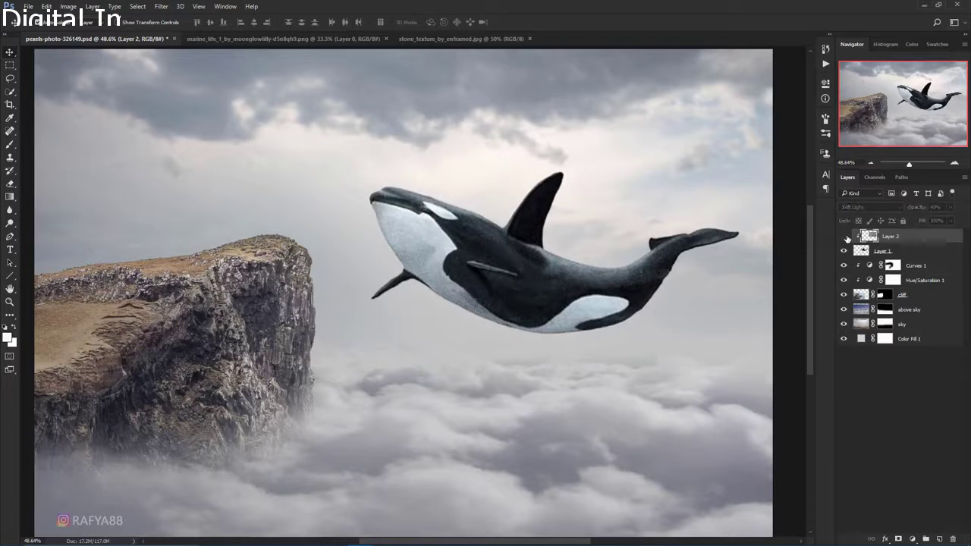
scroll(476, 201, down, 2)
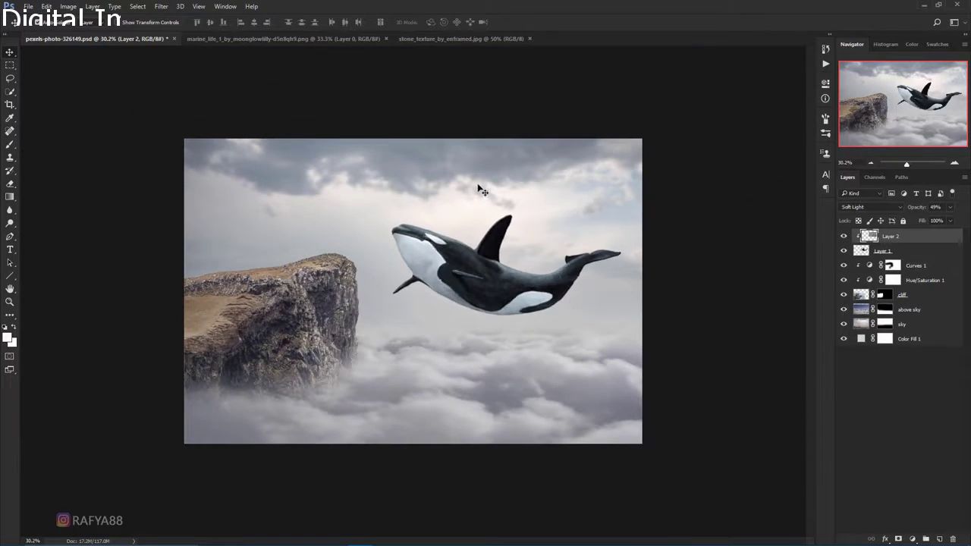
scroll(643, 194, up, 1)
scroll(642, 191, up, 1)
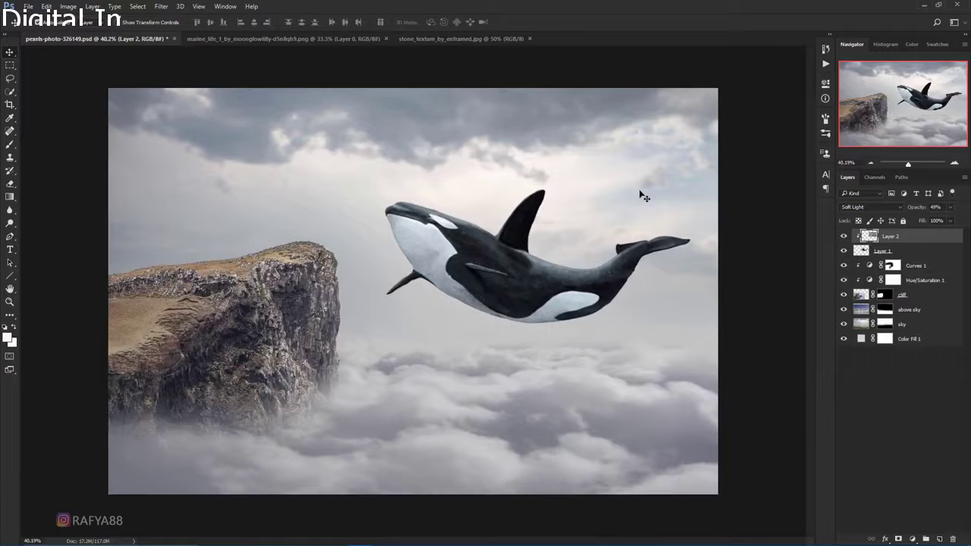
click(912, 255)
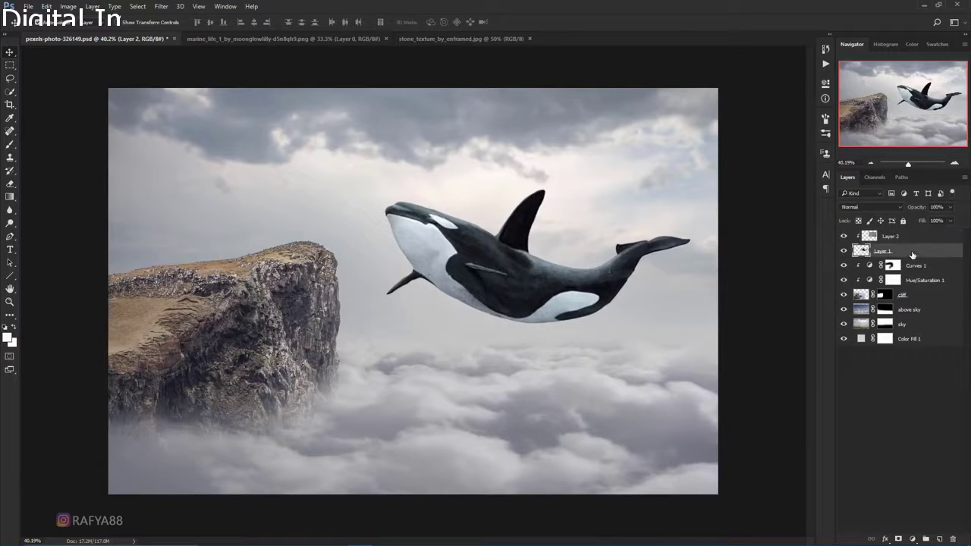
click(926, 237)
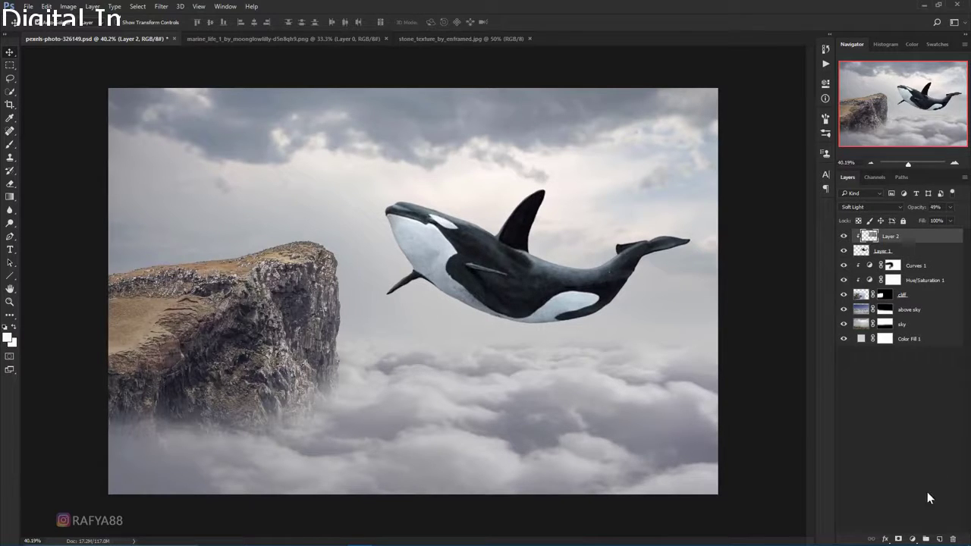
Step: Add a clipped Curves layer and lower its top point to output 178 to darken the orca
click(913, 539)
click(927, 382)
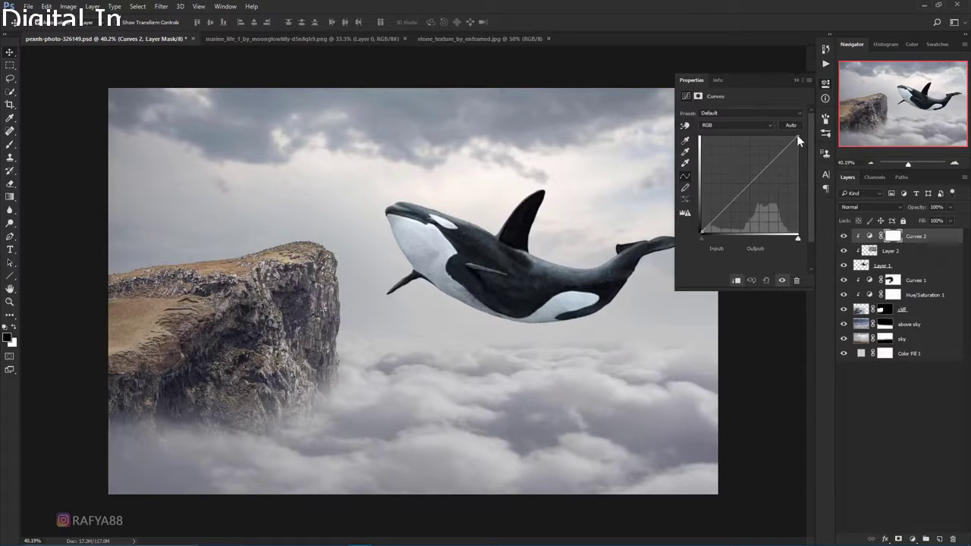
drag(797, 137, 797, 164)
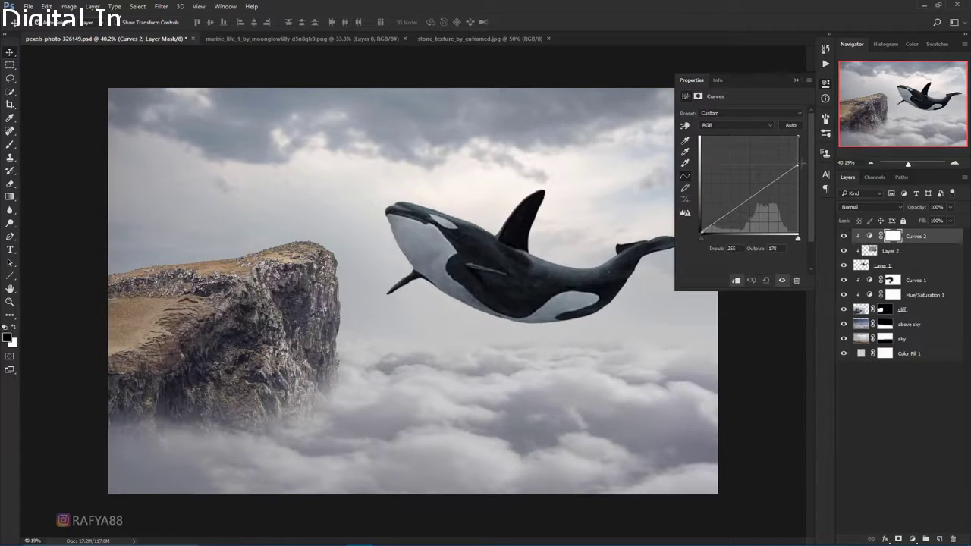
click(796, 79)
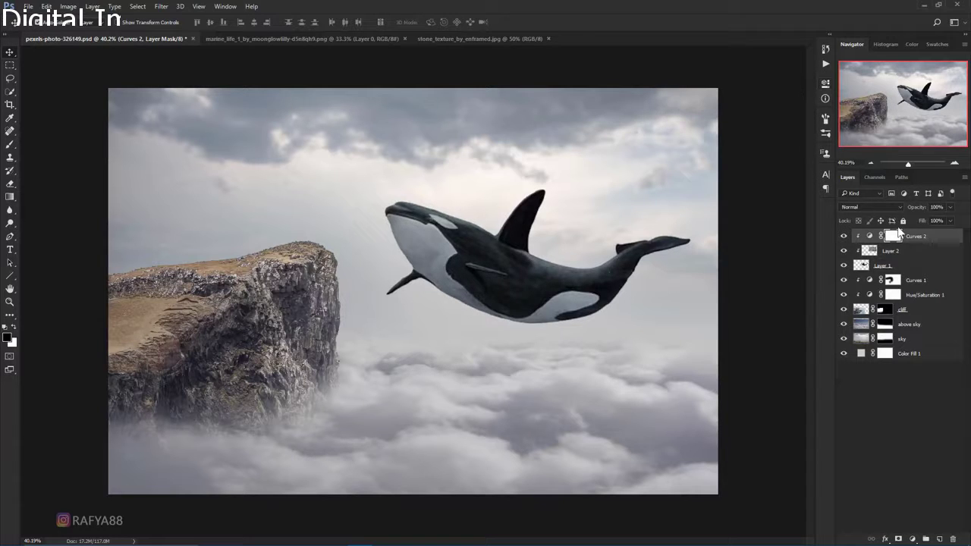
Step: Paint black on the Curves mask to remove the darkening from the orca's lower belly
click(9, 145)
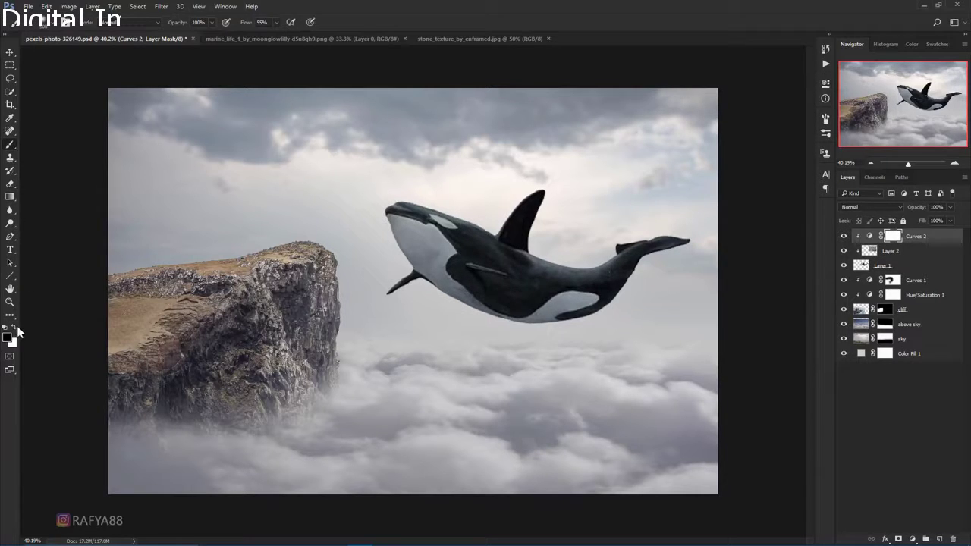
click(15, 327)
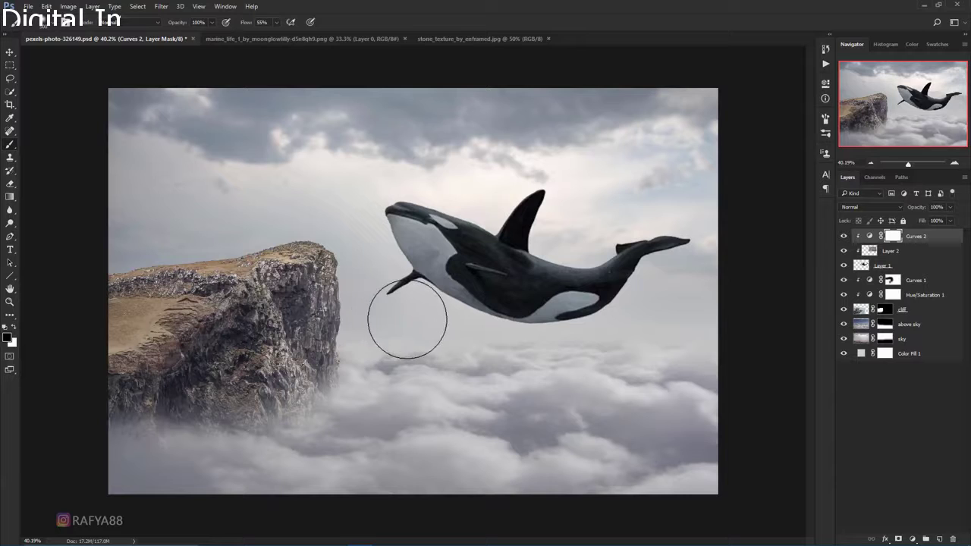
drag(319, 277, 455, 329)
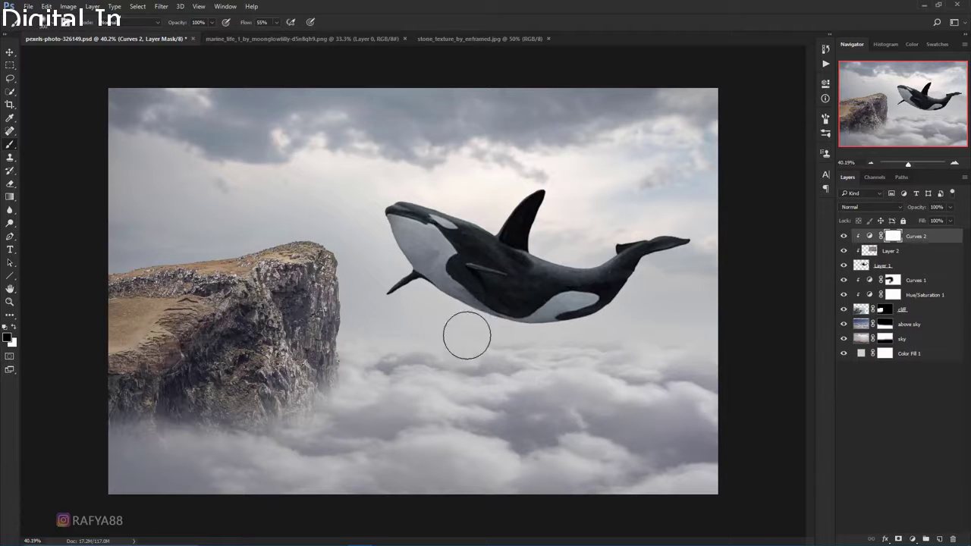
mouse_move(597, 343)
mouse_down()
mouse_move(615, 329)
mouse_move(442, 342)
mouse_move(657, 295)
mouse_move(472, 334)
mouse_move(620, 225)
mouse_move(597, 246)
mouse_move(663, 219)
mouse_move(578, 239)
mouse_move(554, 232)
mouse_move(630, 224)
mouse_move(589, 230)
mouse_move(432, 182)
mouse_move(488, 212)
mouse_up()
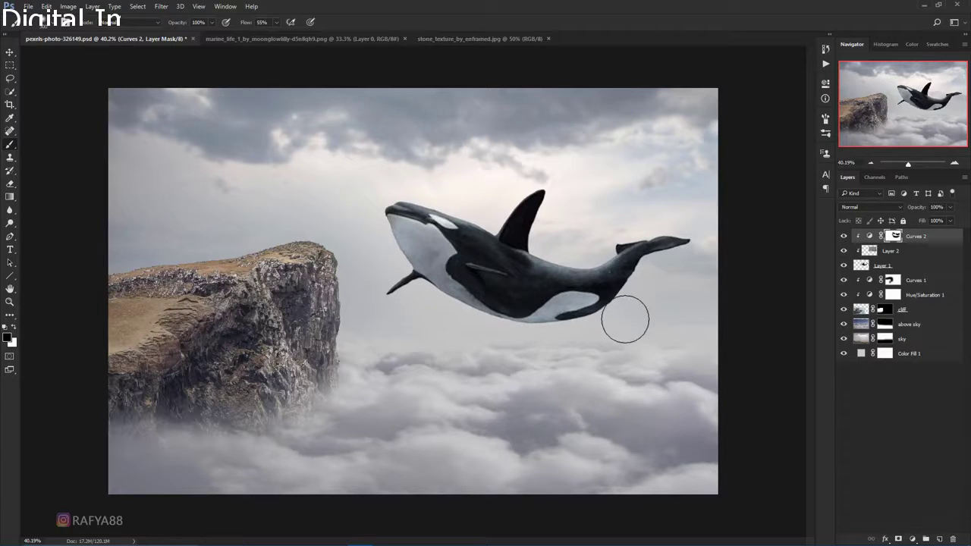
click(842, 236)
scroll(585, 174, down, 2)
scroll(585, 174, down, 2)
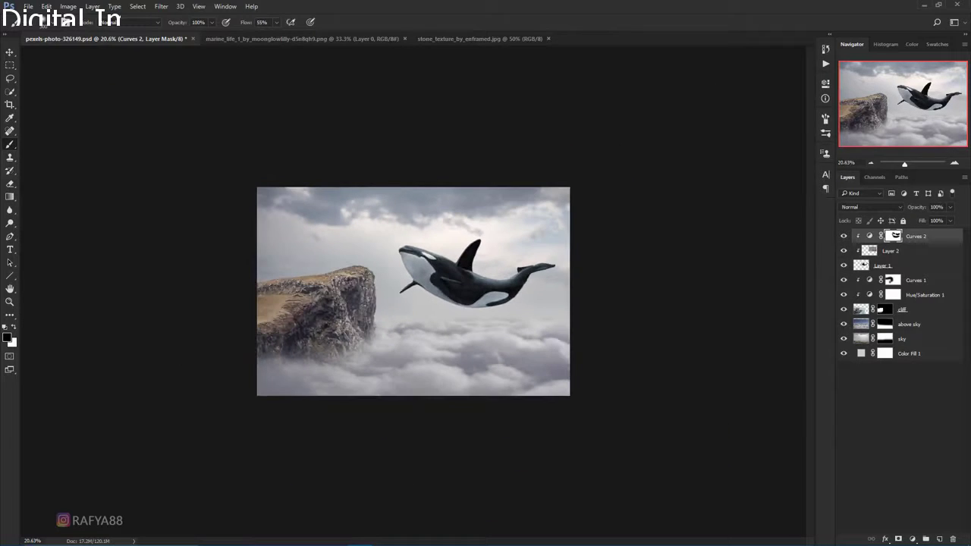
scroll(442, 217, up, 1)
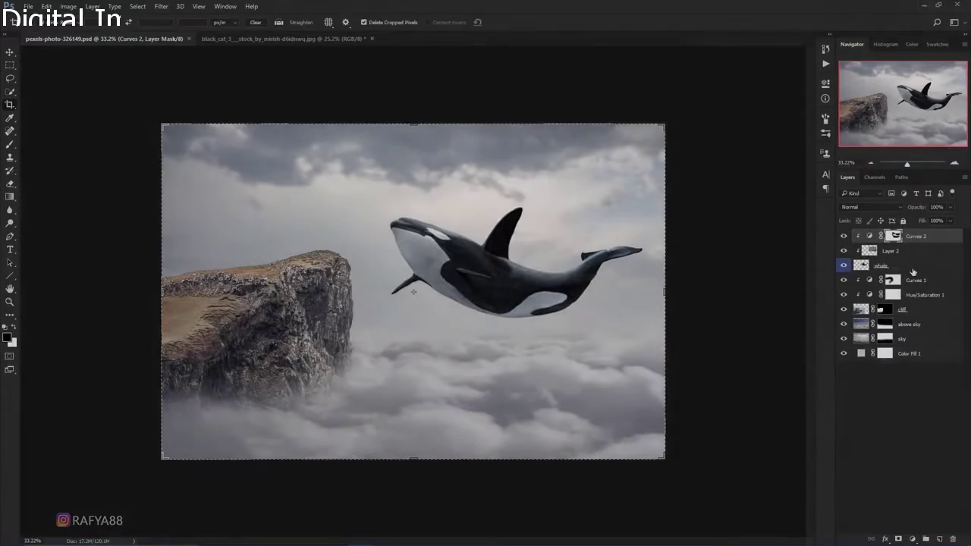
Step: Put the whale layer into Warp transform mode
click(908, 264)
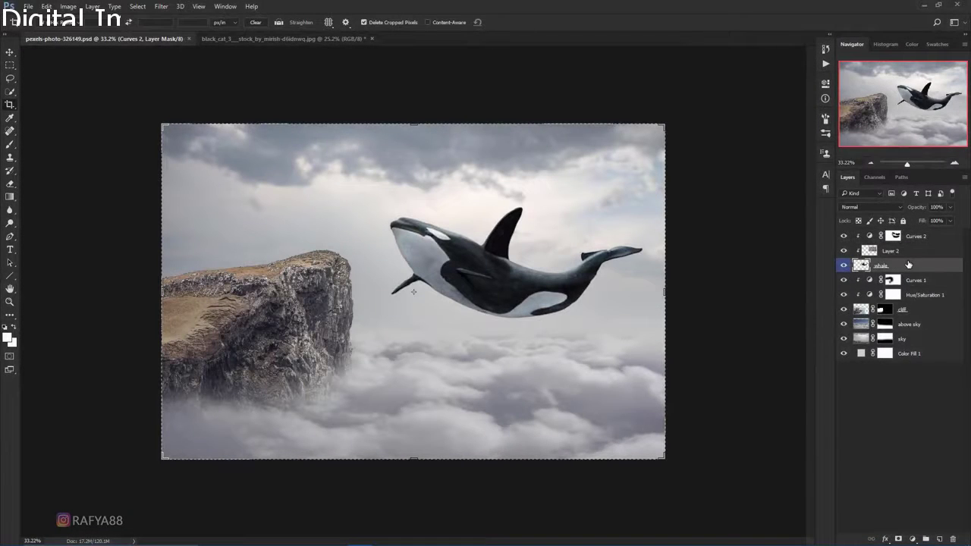
key(ctrl+t)
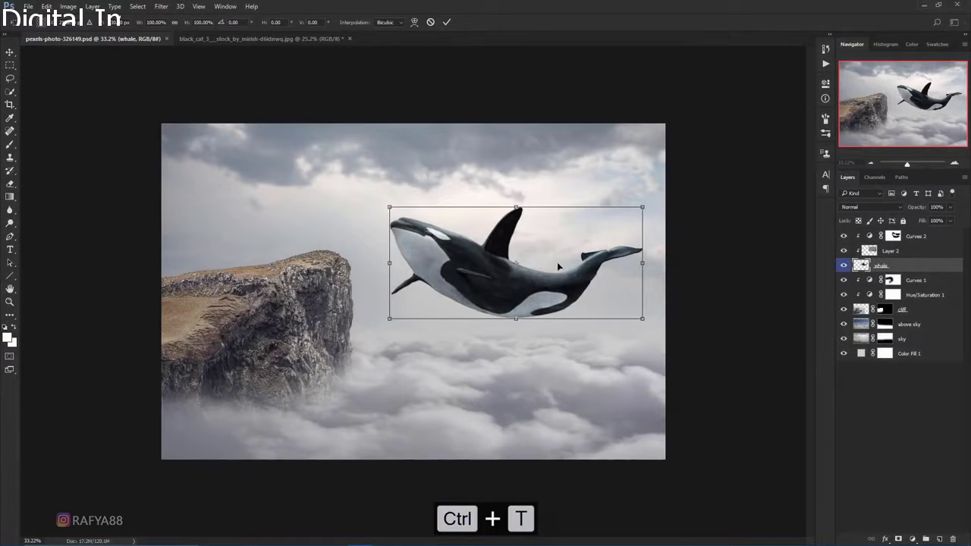
right_click(557, 265)
click(619, 347)
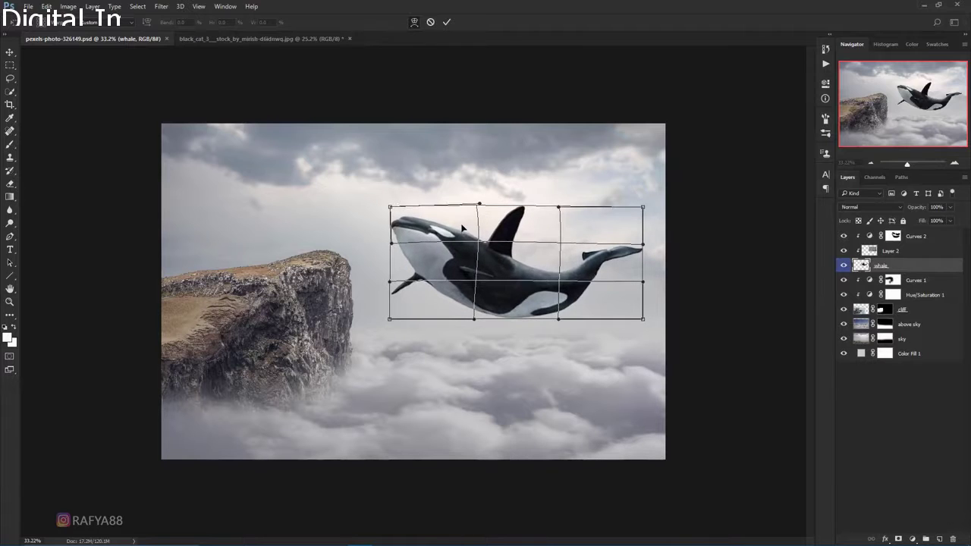
Step: Bend the warp grid so the orca's head, body and tail curve upward, then commit
drag(459, 233, 455, 227)
drag(440, 289, 410, 294)
drag(522, 249, 528, 254)
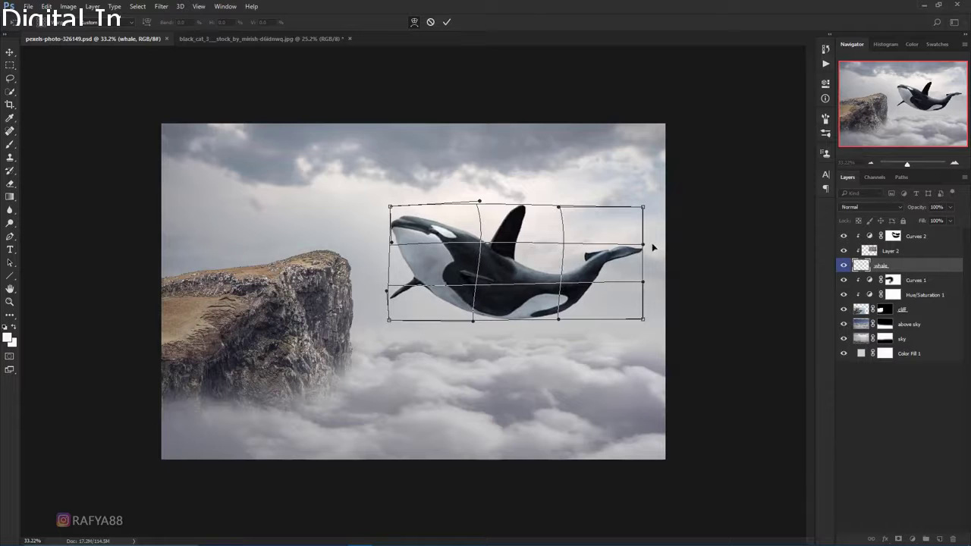
drag(643, 206, 625, 200)
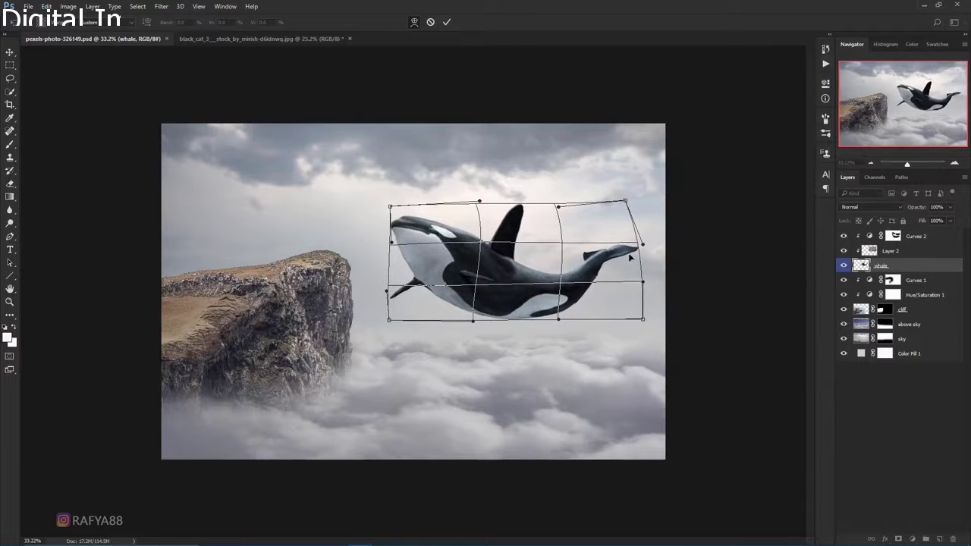
drag(639, 258, 629, 258)
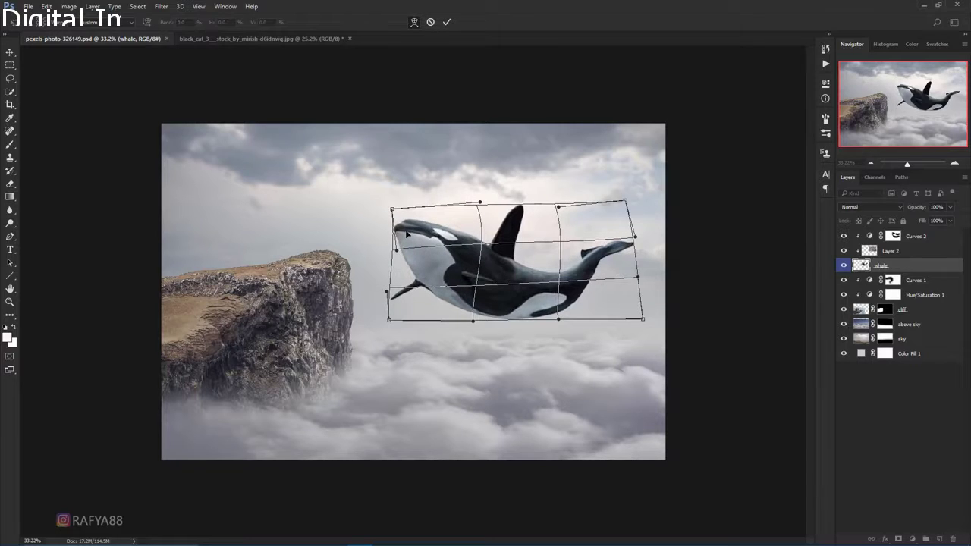
drag(404, 230, 403, 234)
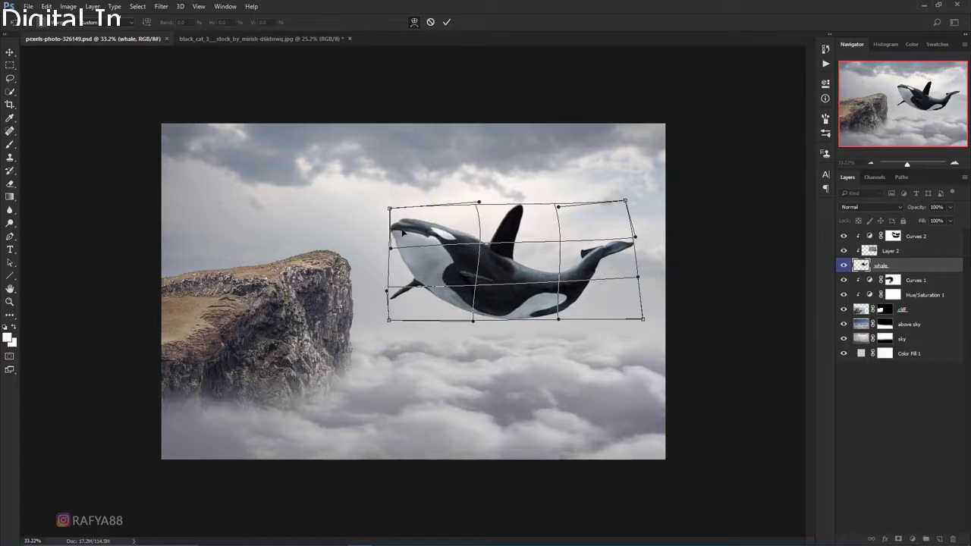
click(448, 25)
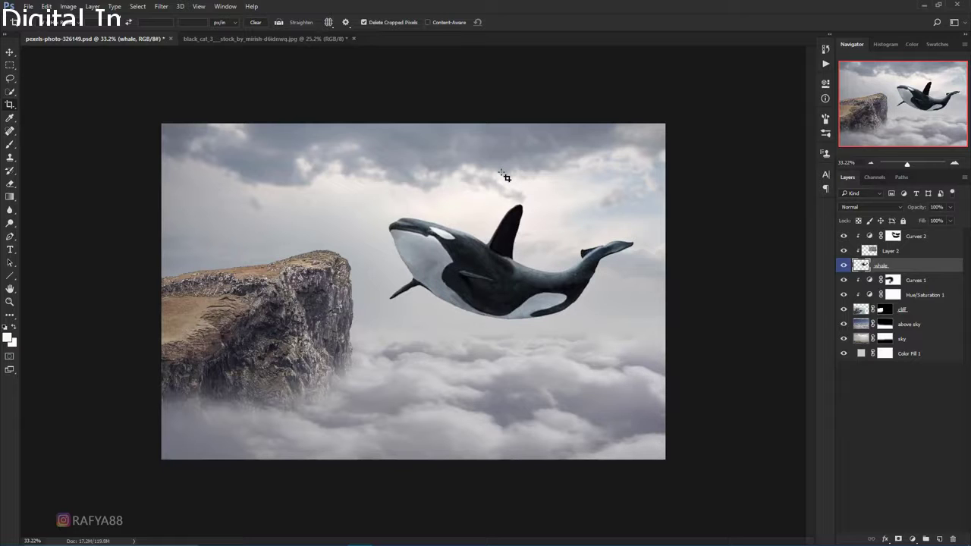
scroll(614, 363, down, 3)
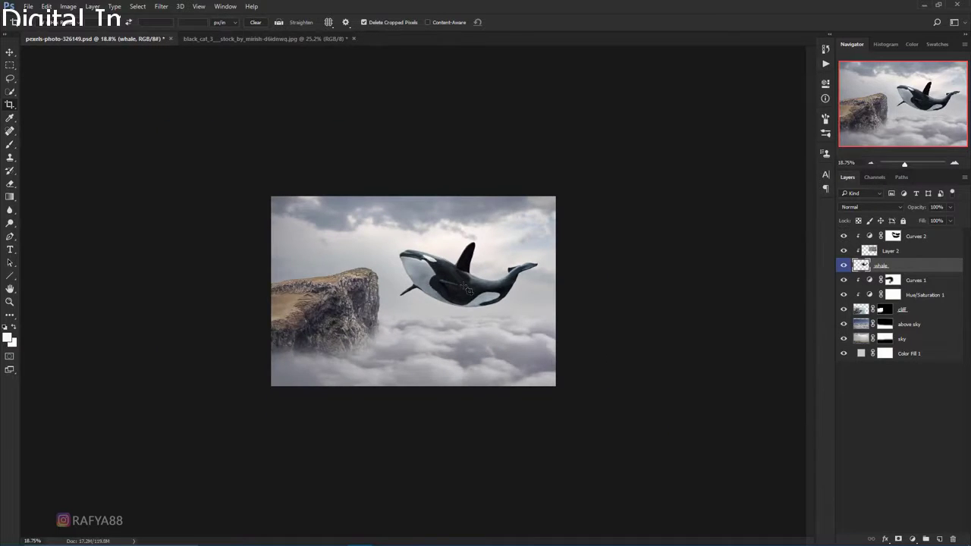
scroll(469, 290, up, 3)
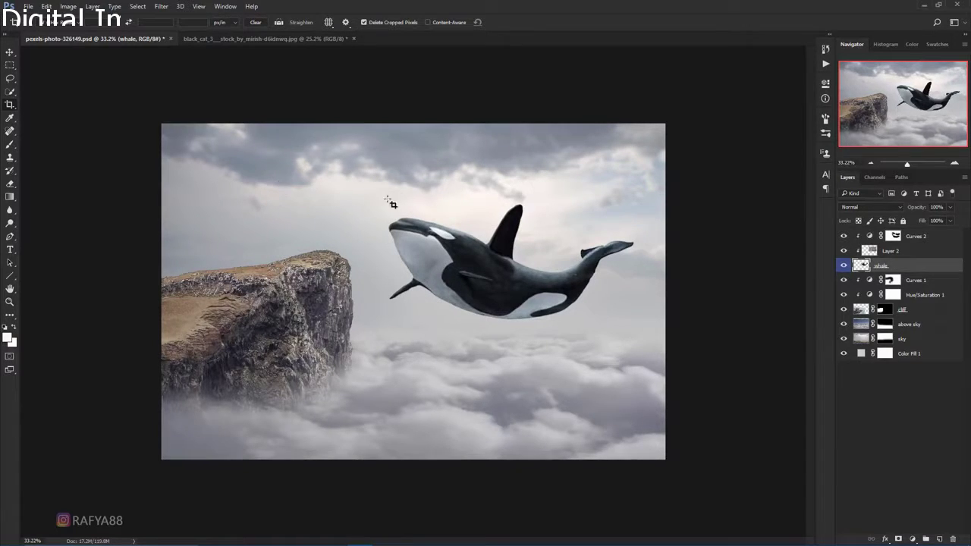
Step: Stretch the sky layer slightly wider and rotate it about 1.8° clockwise
click(923, 338)
key(ctrl+t)
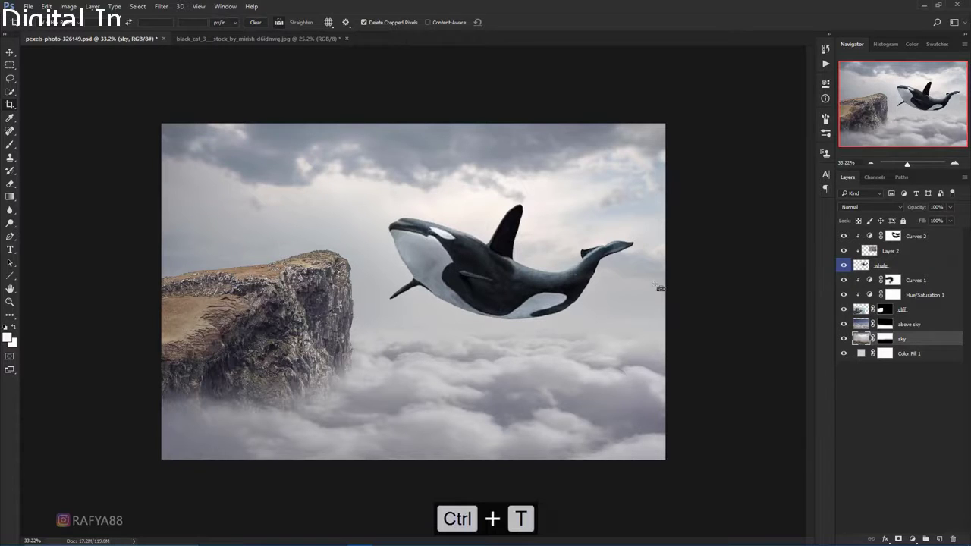
key(ctrl+minus)
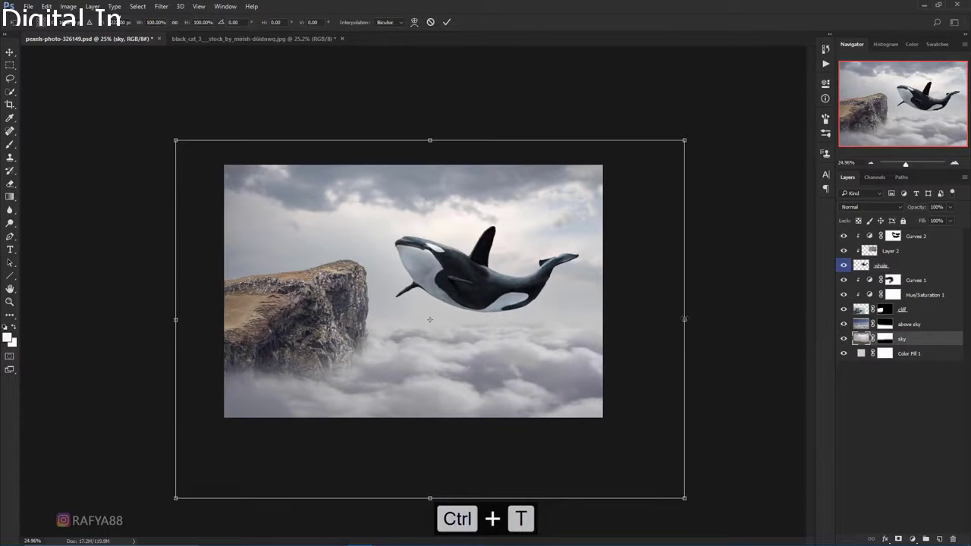
drag(684, 320, 712, 319)
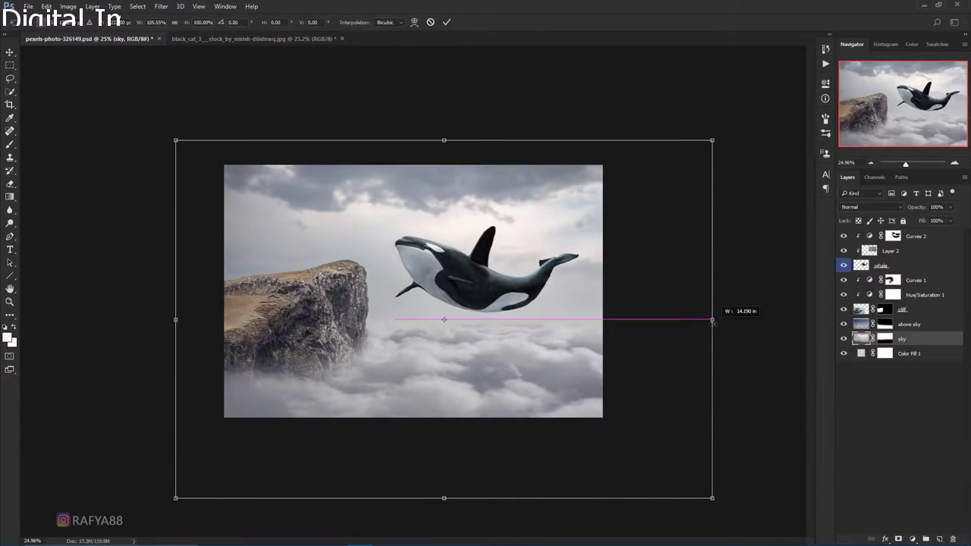
drag(754, 335, 754, 344)
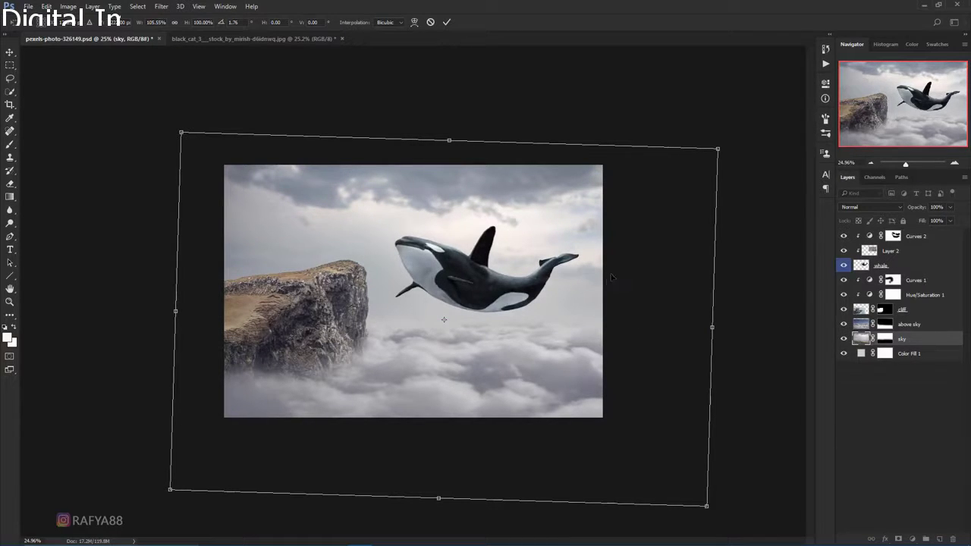
click(446, 22)
scroll(502, 242, up, 2)
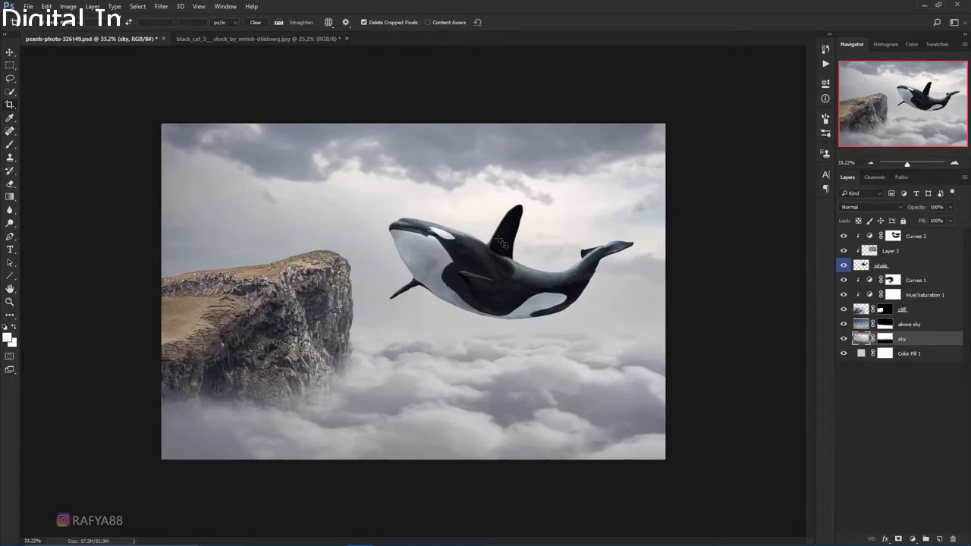
scroll(505, 241, up, 2)
scroll(512, 236, down, 1)
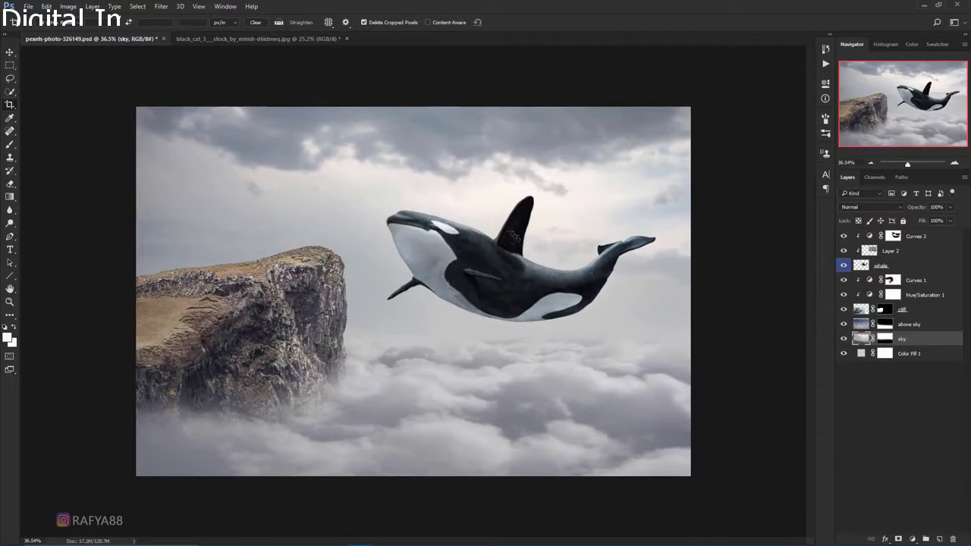
Step: Select the Curves 2 layer with the Move tool and switch to the woman photo
click(10, 52)
click(916, 237)
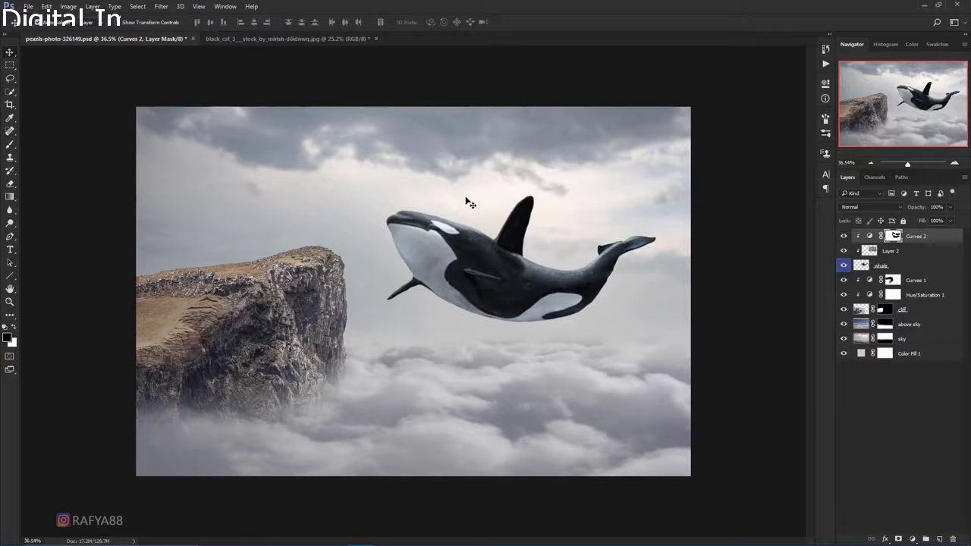
click(282, 38)
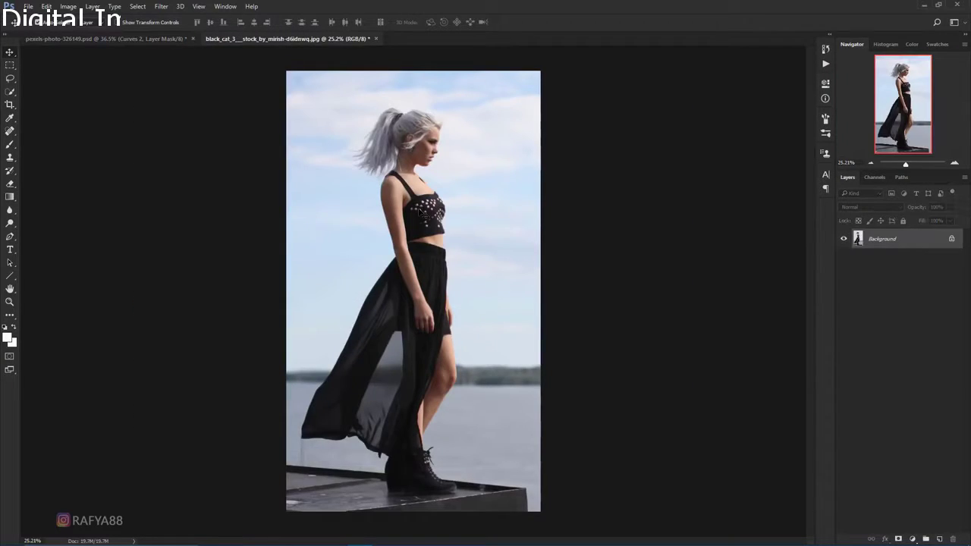
Step: Start a Quick Selection on the woman, covering her face and body
right_click(10, 92)
click(53, 87)
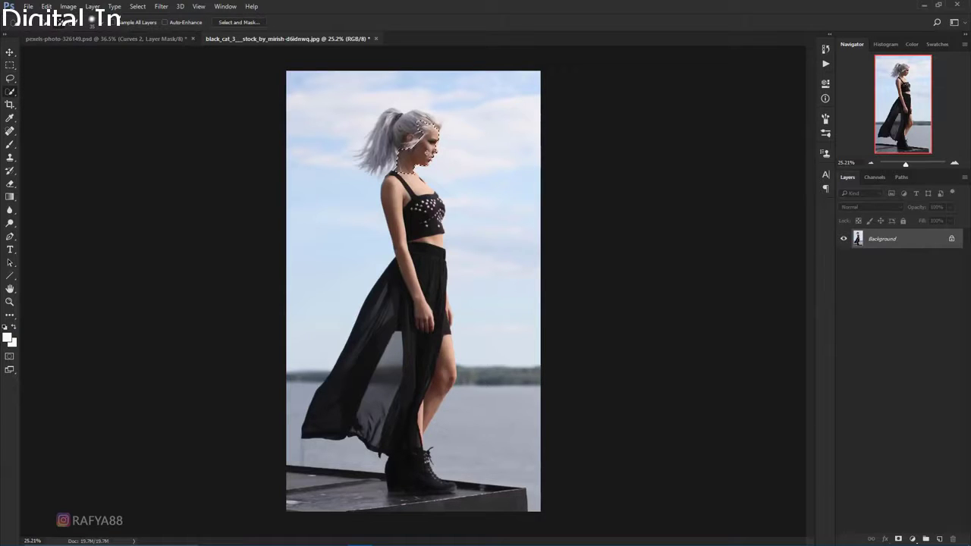
drag(429, 152, 431, 490)
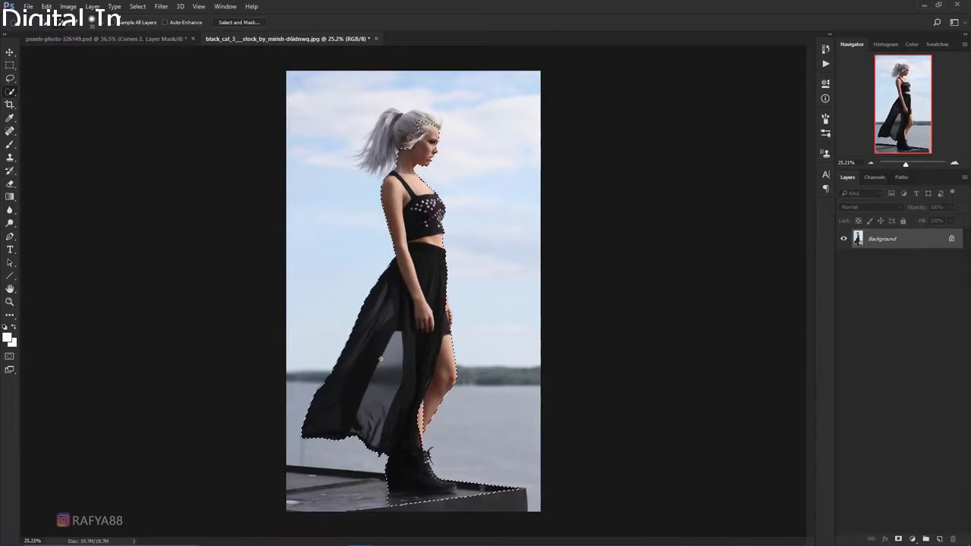
scroll(453, 320, up, 5)
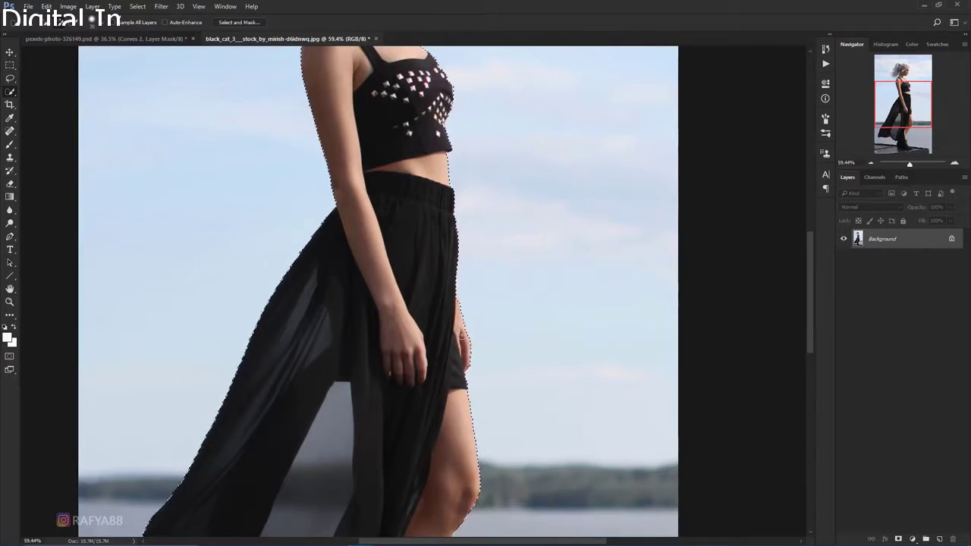
scroll(440, 288, up, 5)
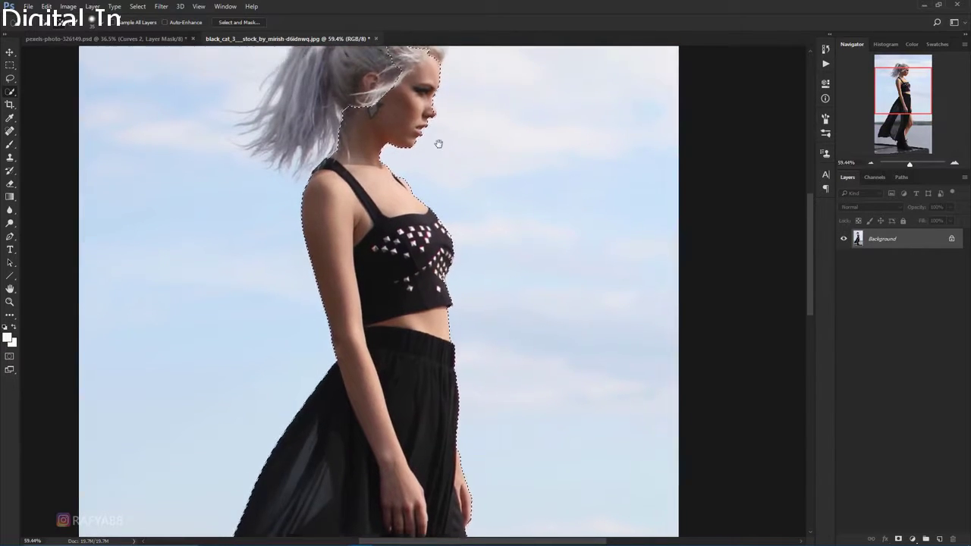
scroll(437, 145, up, 3)
Step: Extend the selection to the hair, ponytail and boots, dropping the stray area under the boot
mouse_move(426, 155)
mouse_down()
mouse_move(311, 84)
mouse_move(328, 195)
mouse_up()
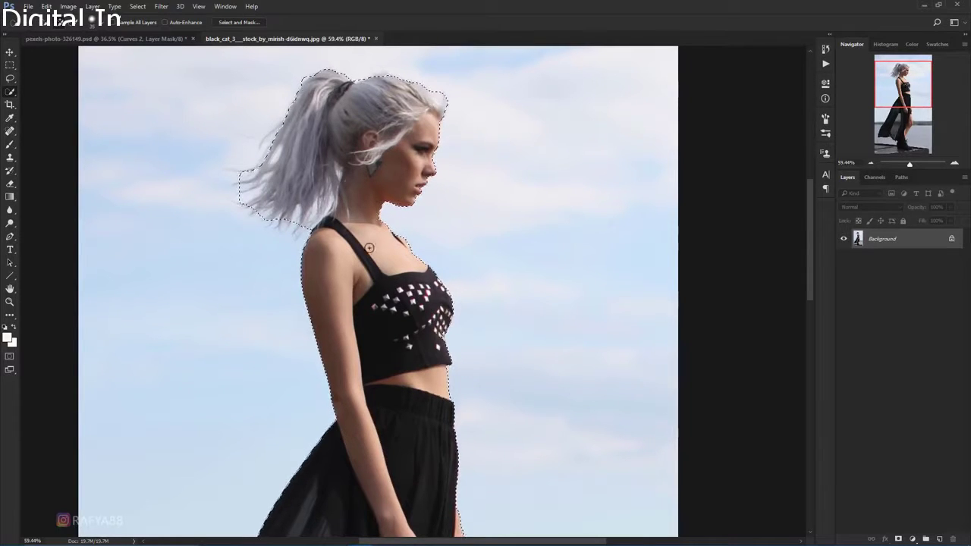
mouse_move(461, 430)
mouse_down()
mouse_move(448, 257)
mouse_move(455, 394)
mouse_up()
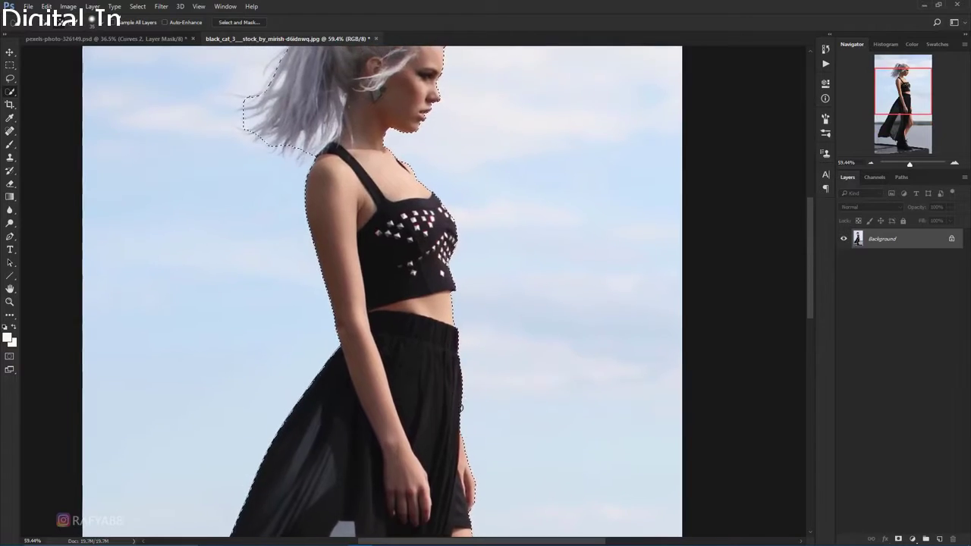
scroll(455, 394, down, 3)
mouse_move(410, 424)
mouse_down()
mouse_move(554, 458)
mouse_move(446, 471)
mouse_up()
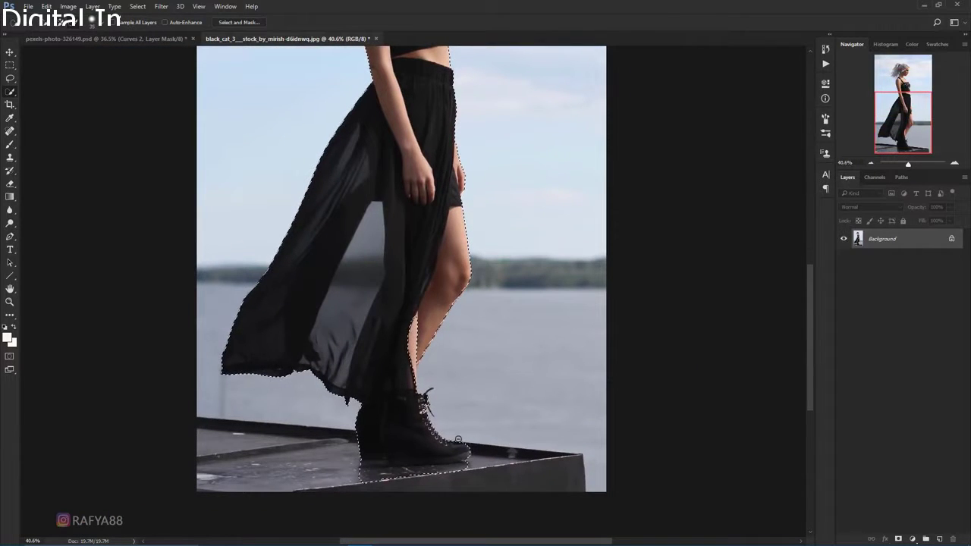
key(ctrl+z)
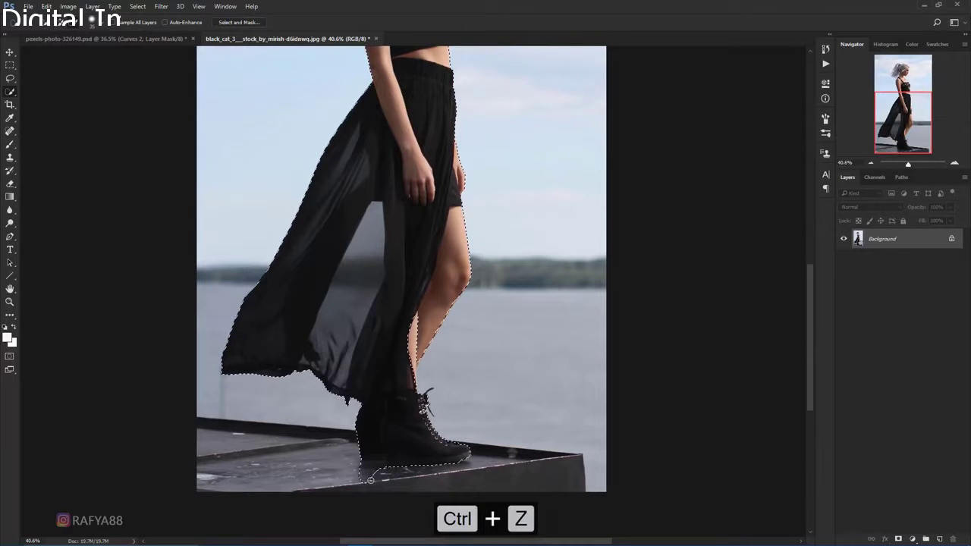
alt+click(370, 480)
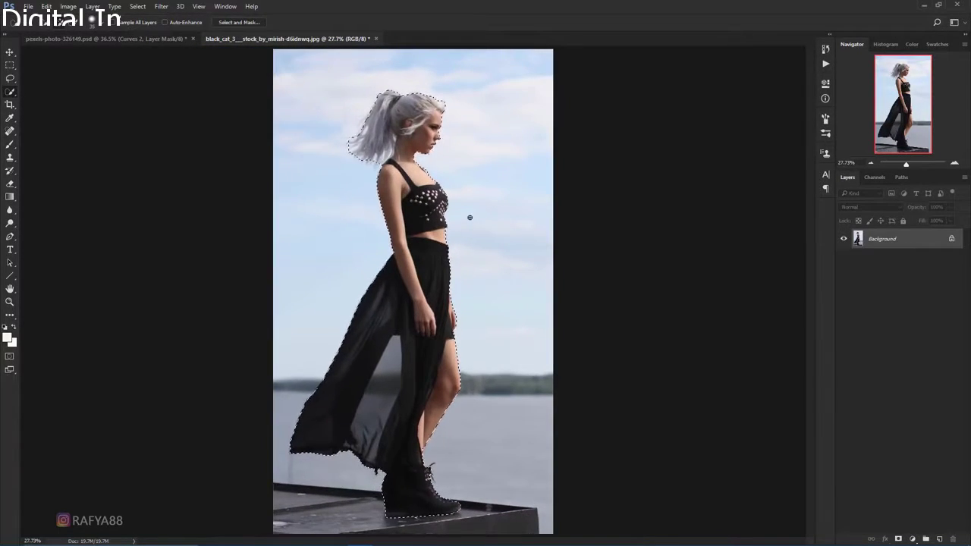
Step: Mask the woman, drag her into the orca composite, and scale her to about 55%
click(899, 539)
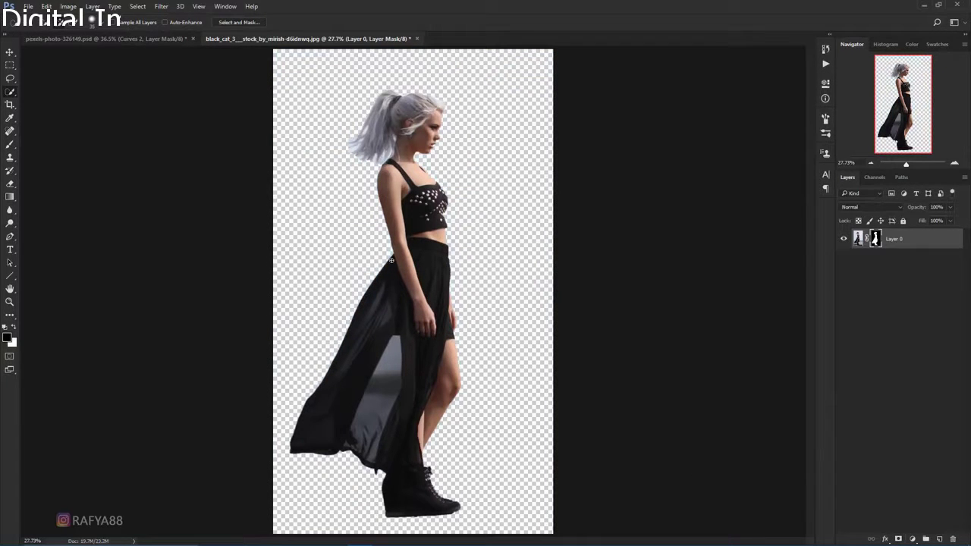
click(10, 52)
mouse_move(421, 126)
mouse_down()
mouse_move(184, 39)
mouse_move(331, 170)
mouse_move(407, 163)
mouse_up()
key(ctrl+t)
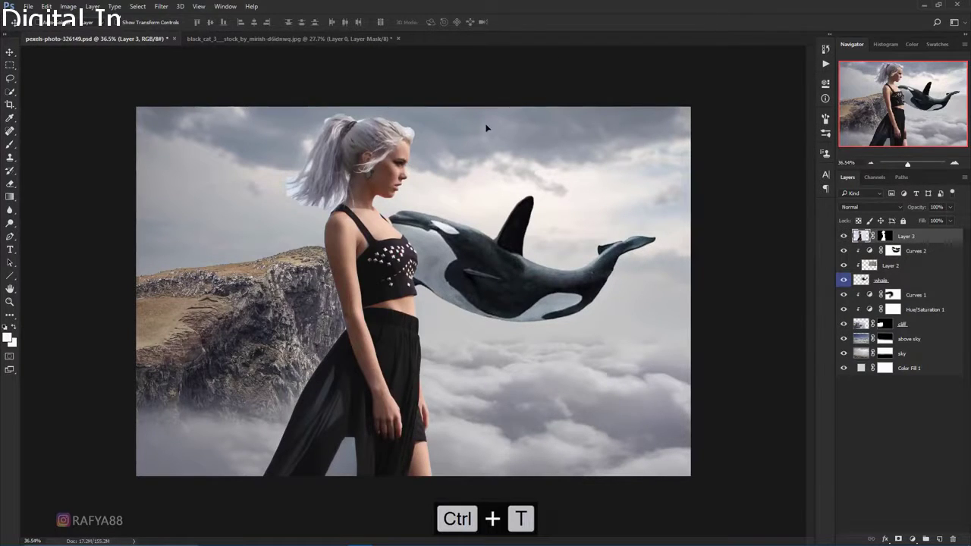
drag(560, 58, 474, 202)
drag(418, 277, 437, 194)
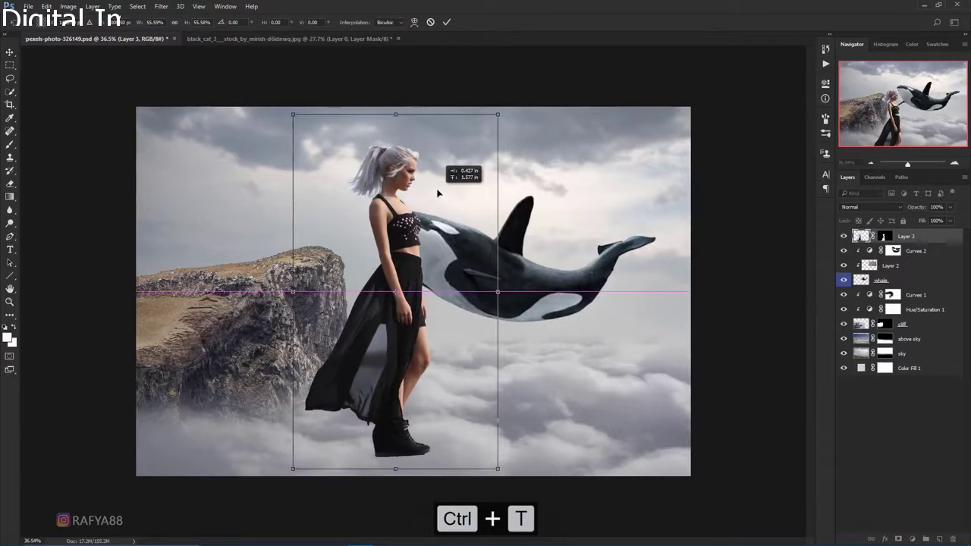
key(Return)
scroll(388, 271, up, 2)
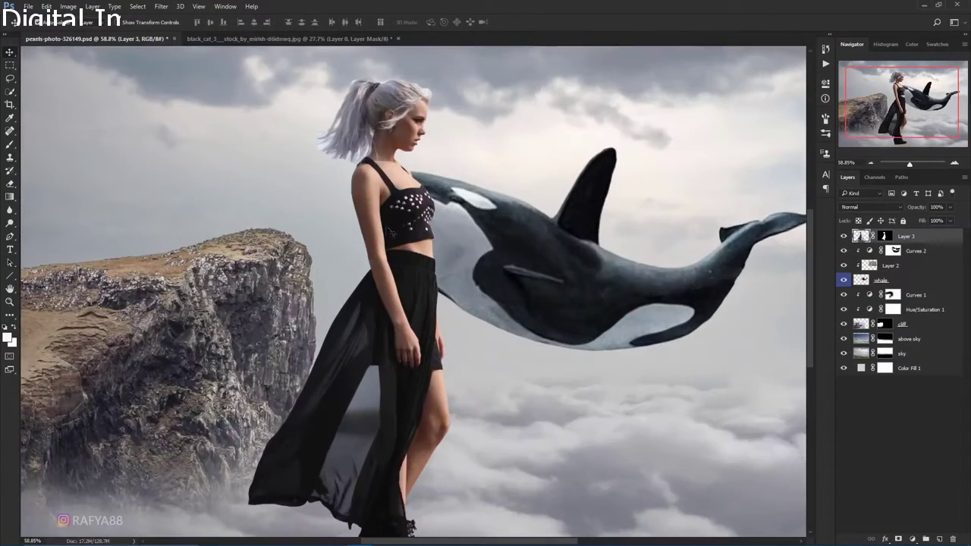
scroll(391, 250, up, 2)
scroll(397, 221, down, 1)
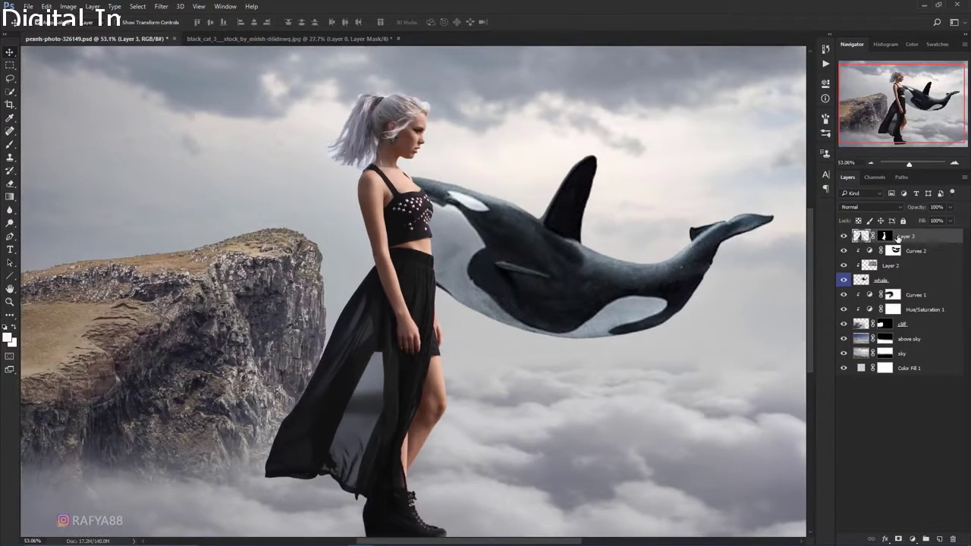
Step: Rename the layer 'girl' and select its layer mask
double_click(903, 236)
text(girl)
key(Return)
click(884, 236)
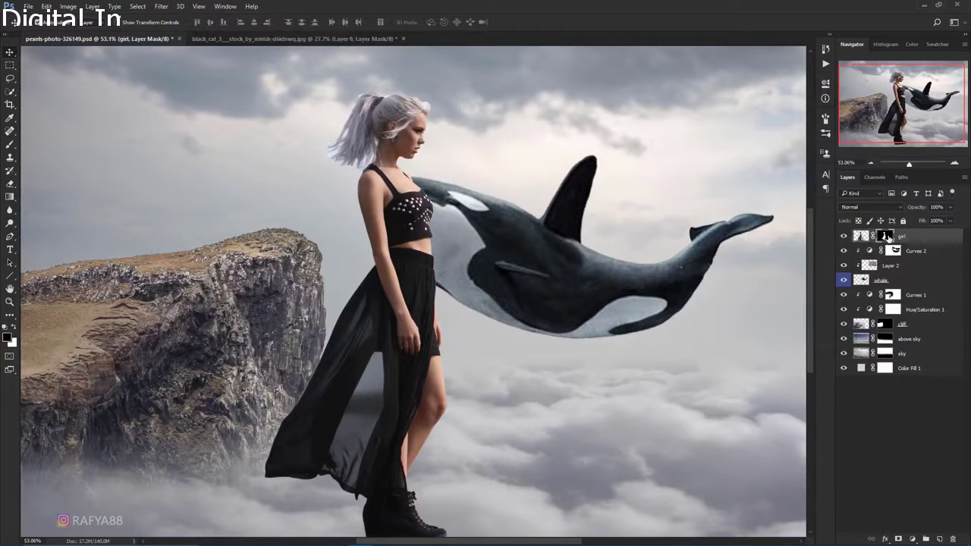
right_click(884, 236)
Step: Refine the girl's hair edges, set radius about 1 px and Shift Edge -41%, then apply
click(888, 320)
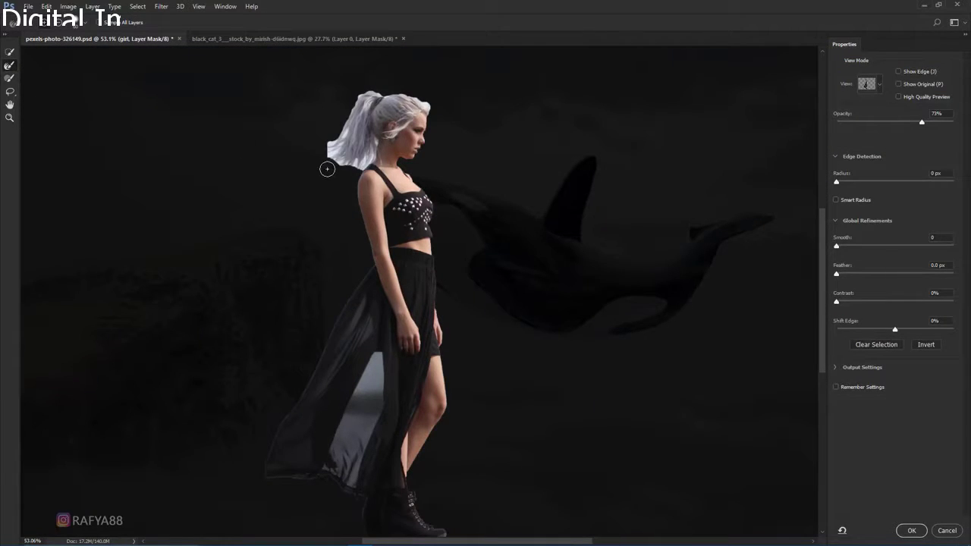
mouse_move(327, 148)
mouse_down()
mouse_move(345, 167)
mouse_move(357, 163)
mouse_up()
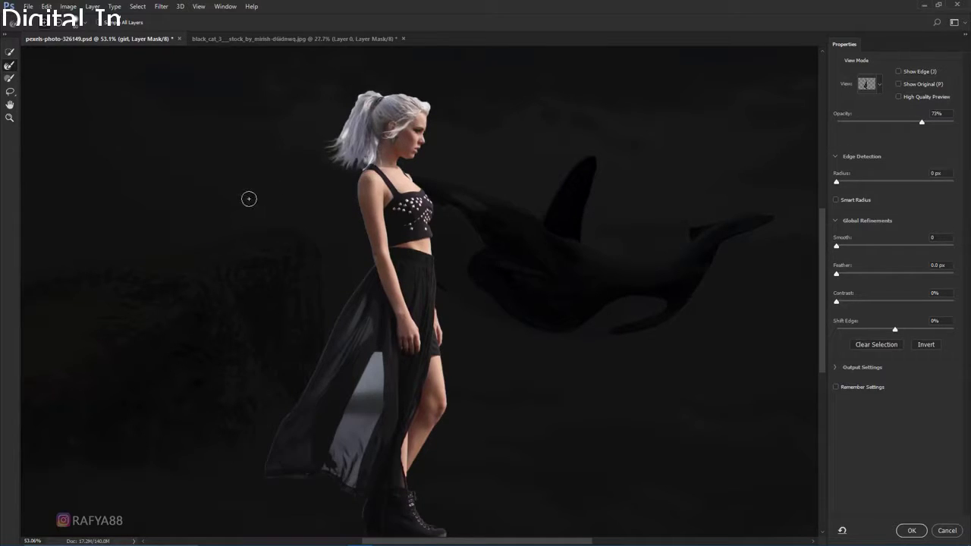
mouse_move(334, 136)
mouse_down()
mouse_move(353, 87)
mouse_move(346, 99)
mouse_up()
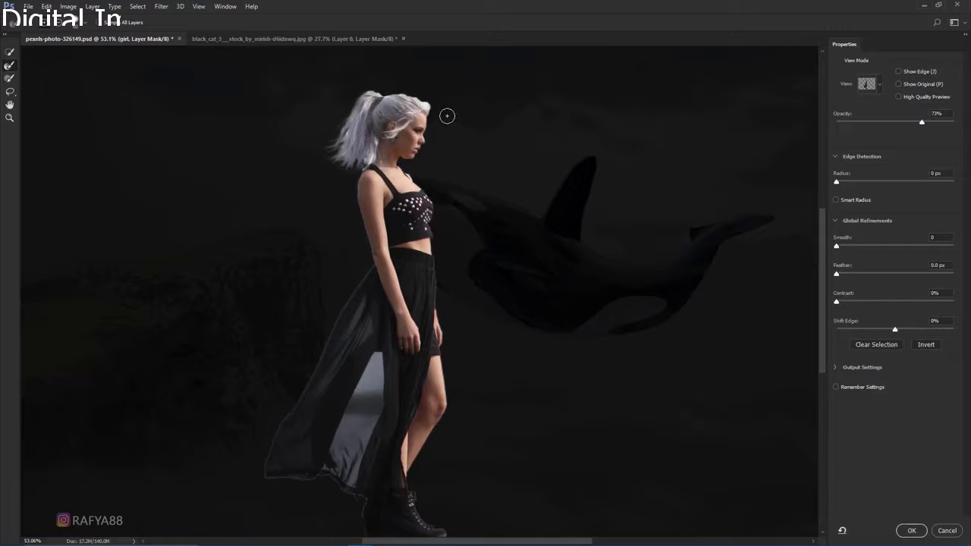
drag(444, 113, 400, 84)
drag(842, 182, 837, 181)
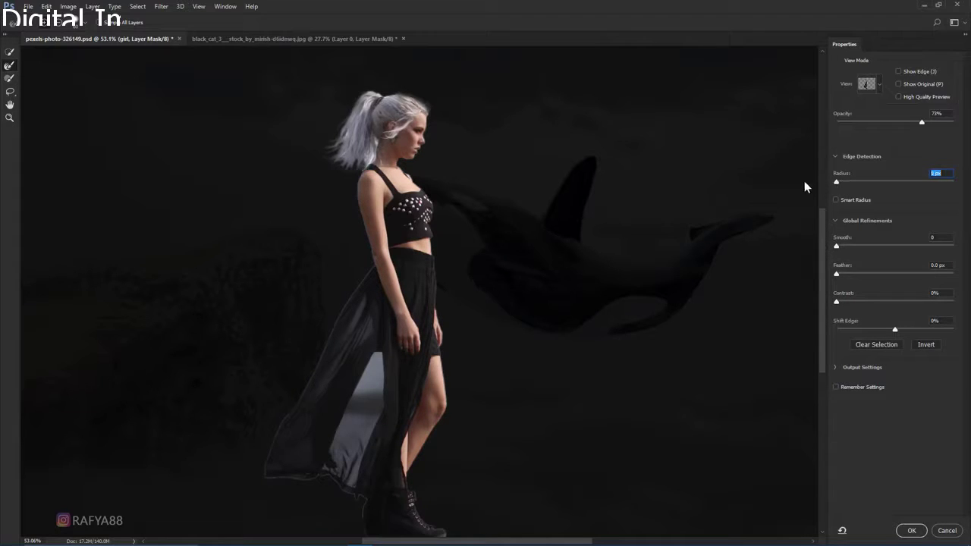
drag(895, 331, 874, 331)
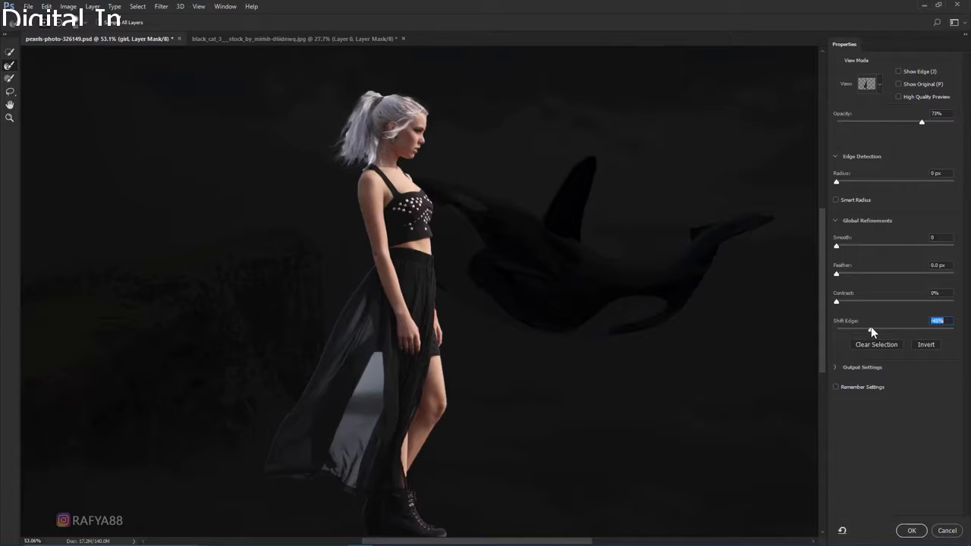
click(838, 245)
click(912, 530)
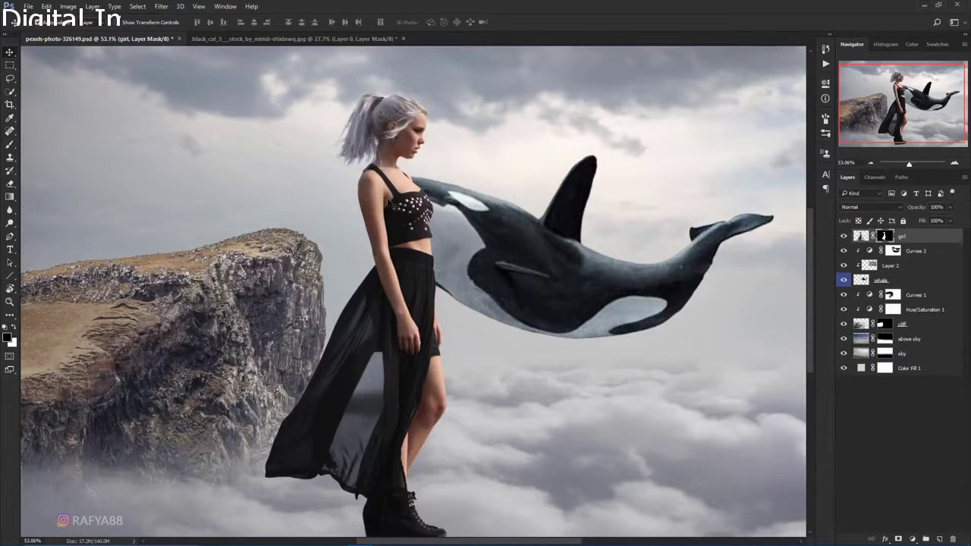
Step: Switch to the Brush with white foreground at 100% Flow and zoom out to the whole composite
scroll(375, 205, up, 2)
key(b)
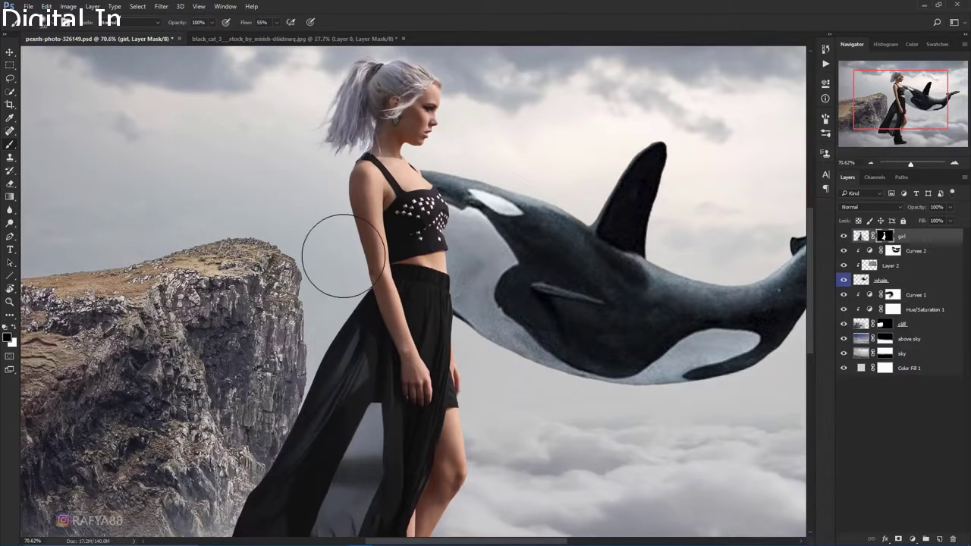
click(12, 330)
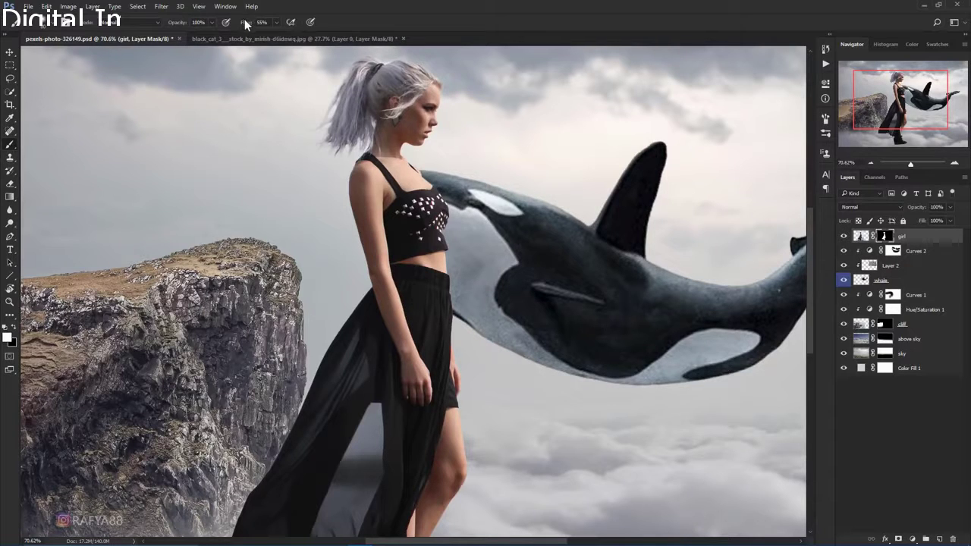
drag(244, 24, 493, 147)
scroll(402, 220, down, 2)
scroll(354, 199, down, 2)
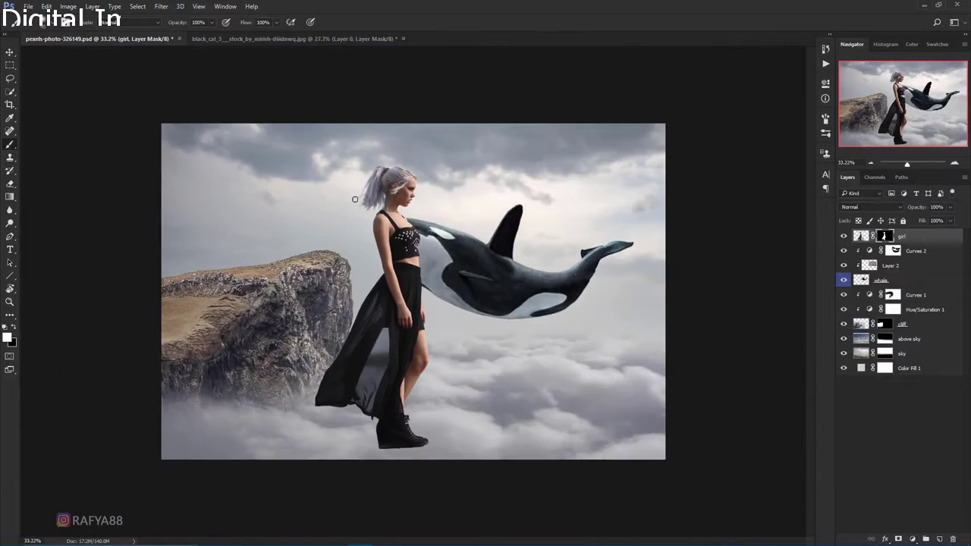
key(ctrl+t)
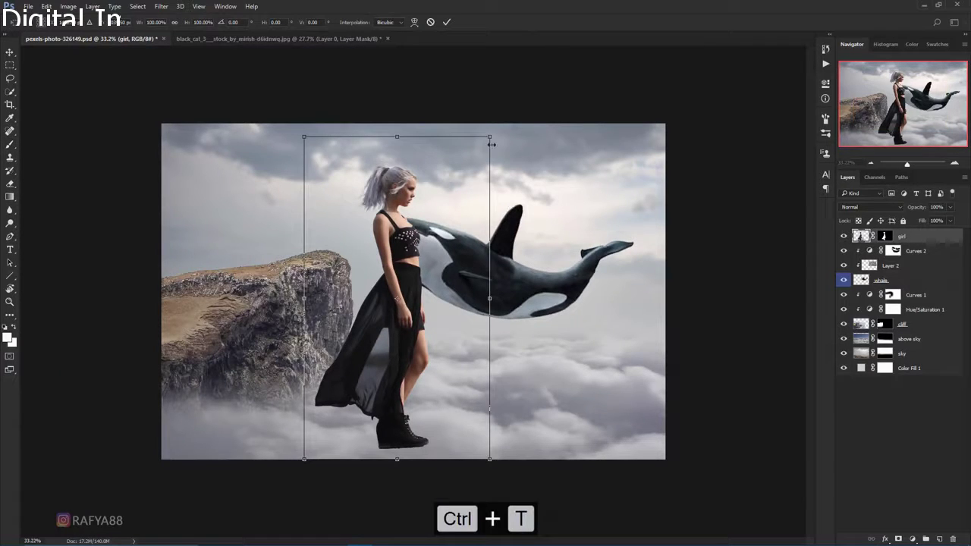
click(446, 22)
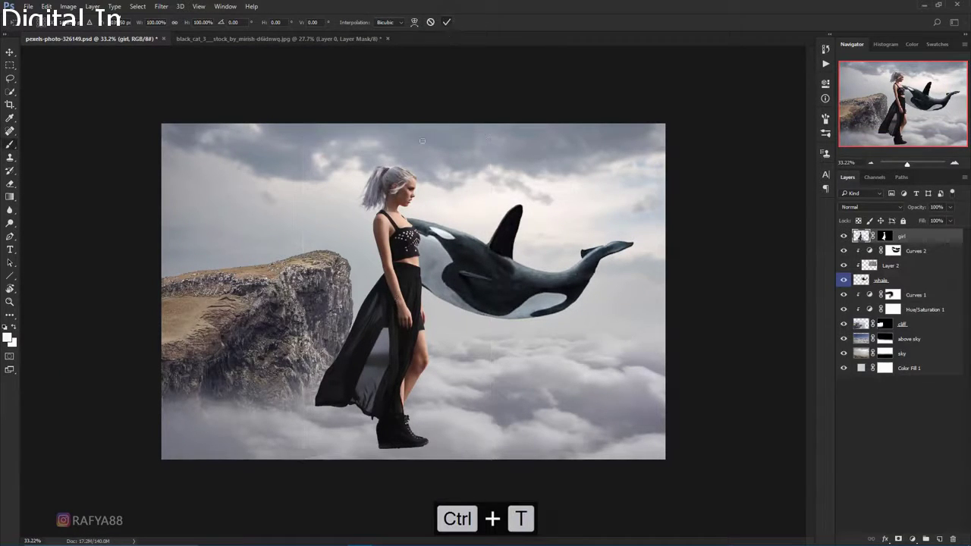
Step: Duplicate the girl layer and shrink the copy to about a fifth of its size
key(ctrl+j)
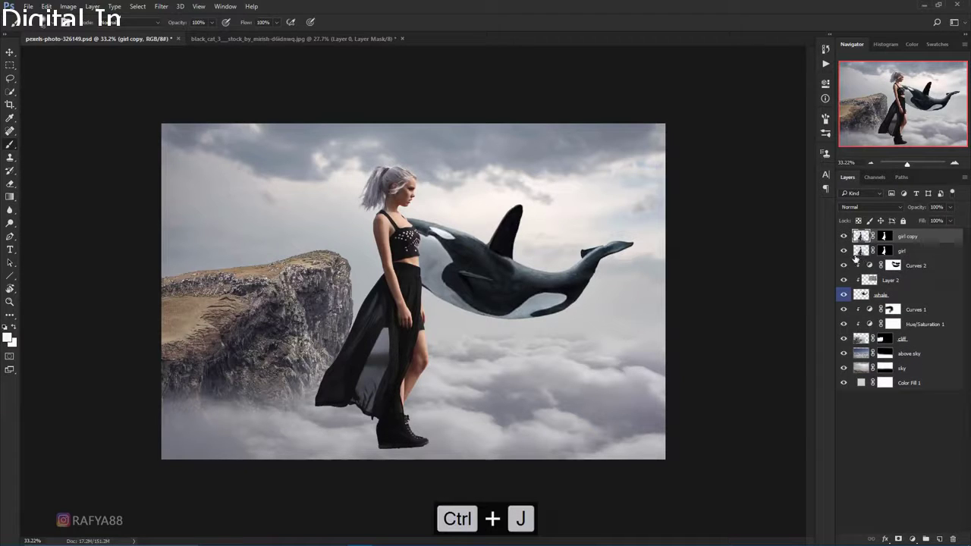
key(ctrl+t)
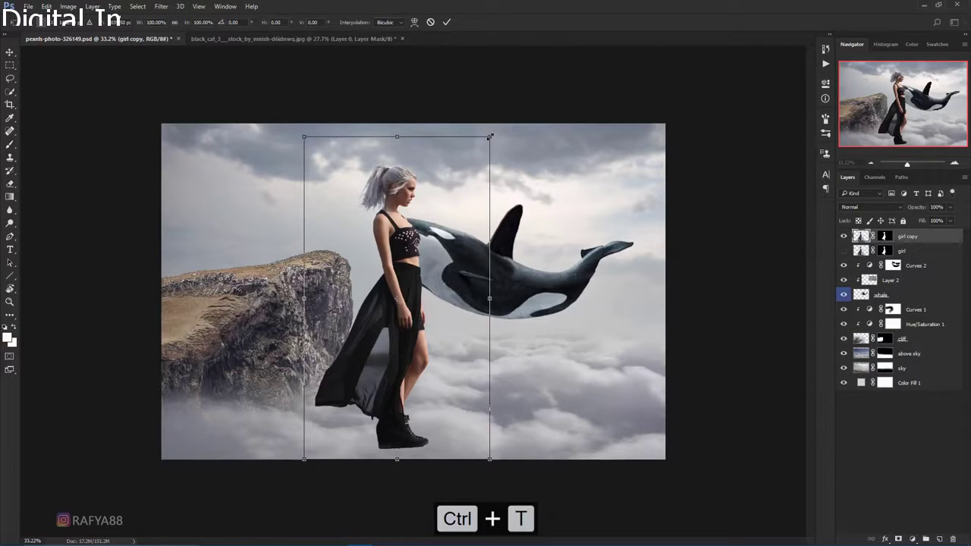
mouse_move(490, 137)
mouse_down()
mouse_move(415, 265)
mouse_move(312, 176)
mouse_move(314, 166)
mouse_move(309, 184)
mouse_up()
scroll(410, 295, up, 2)
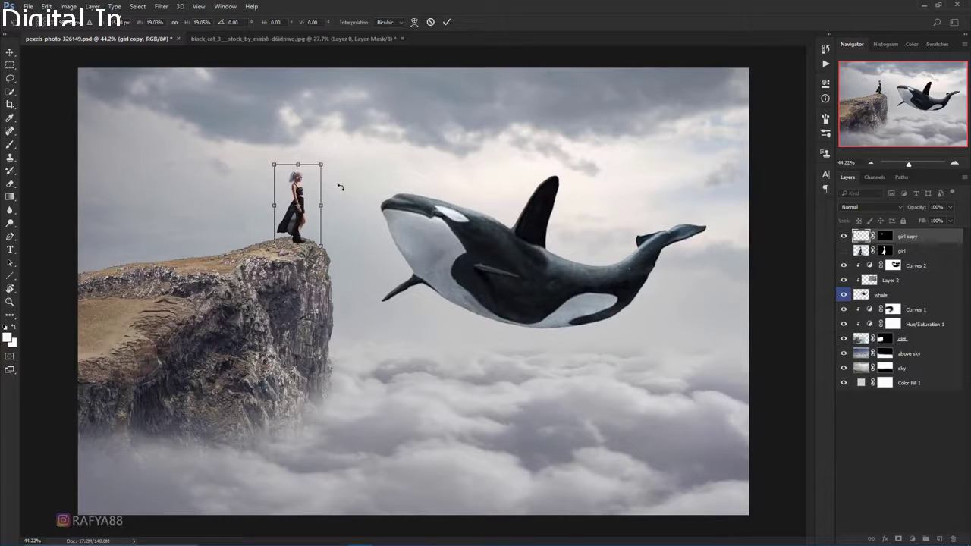
scroll(375, 185, down, 1)
scroll(377, 183, down, 1)
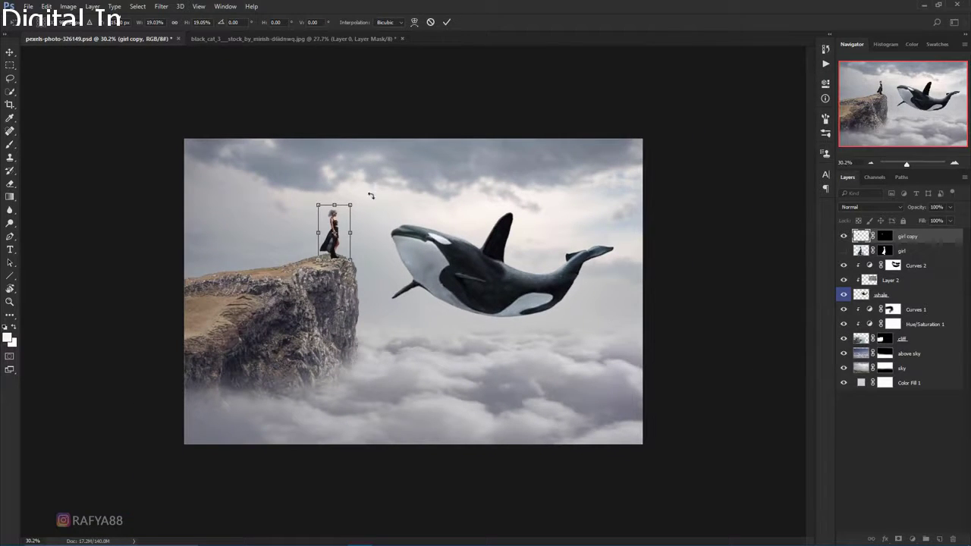
scroll(361, 218, up, 1)
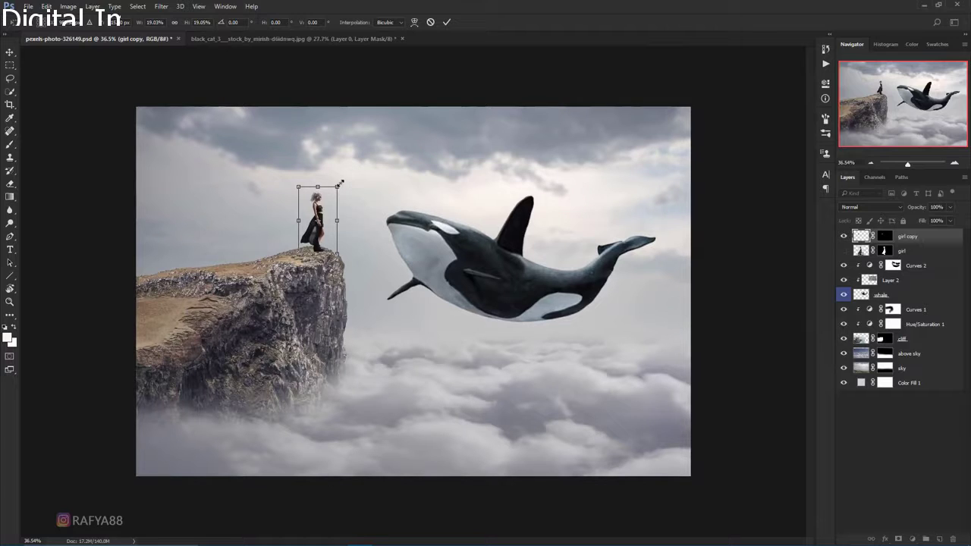
Step: Shrink the small girl to about 18% on the cliff edge facing the orca, and commit
drag(338, 183, 336, 187)
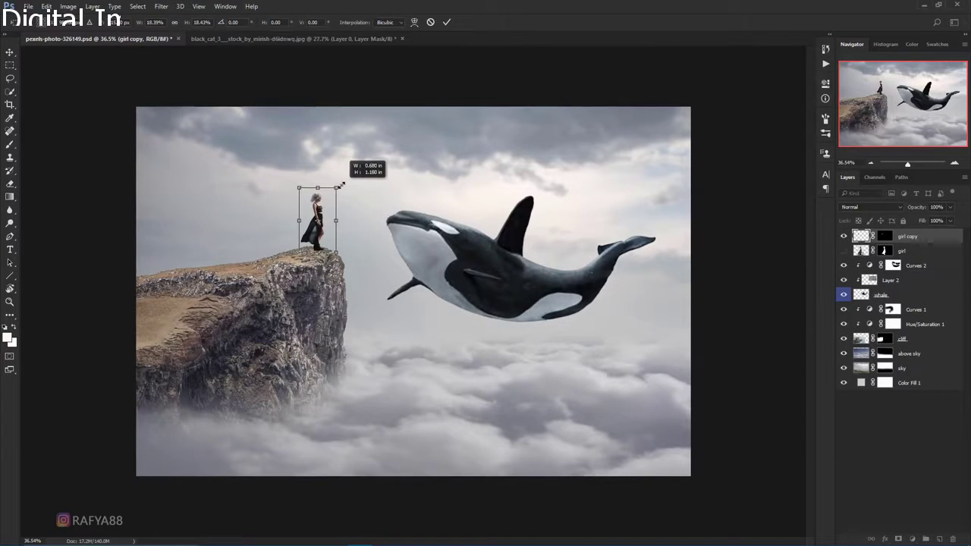
key(Return)
key(b)
scroll(410, 227, down, 2)
scroll(427, 222, down, 1)
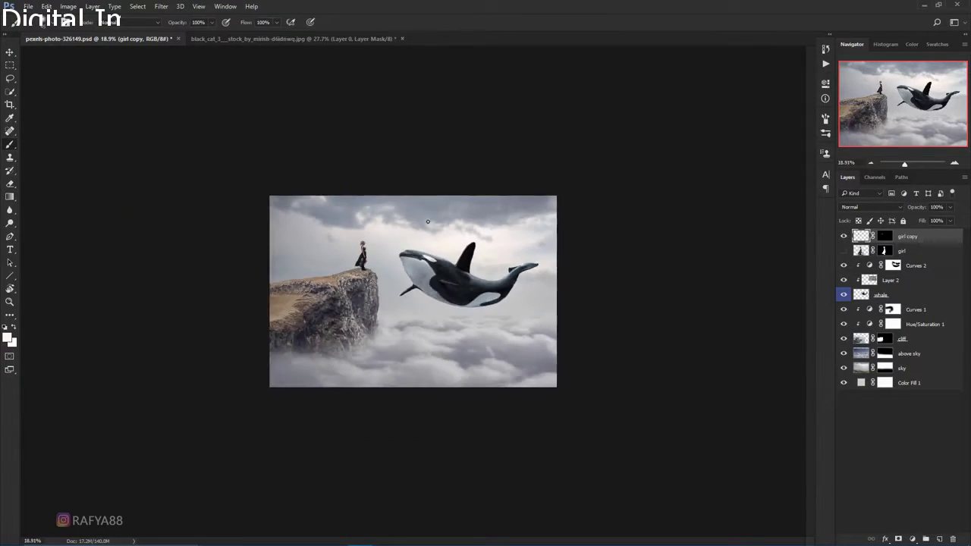
scroll(417, 261, up, 2)
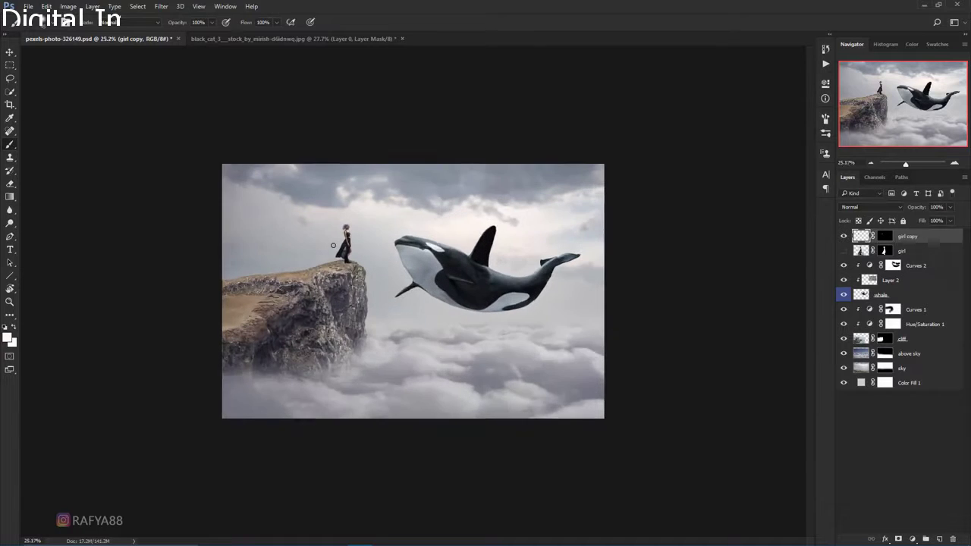
scroll(575, 254, up, 1)
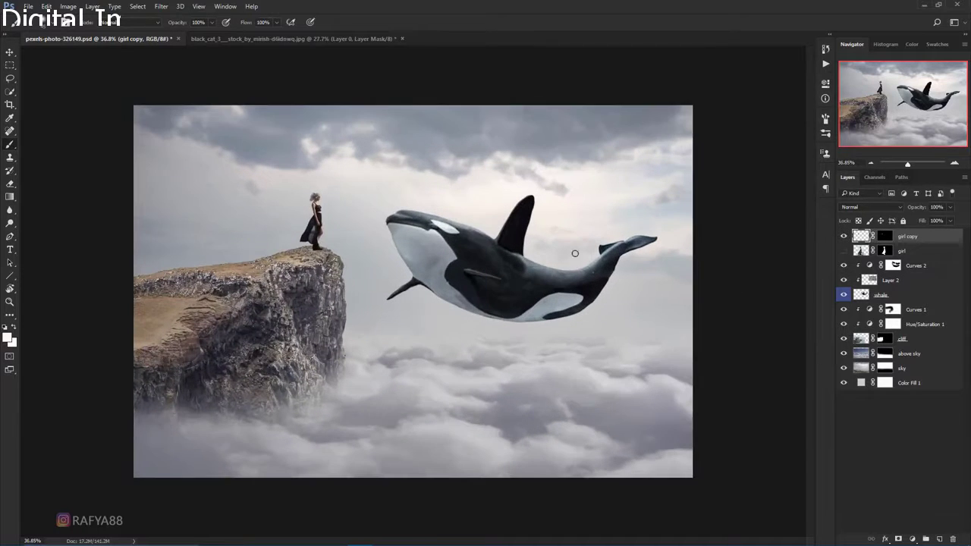
Step: Add a Levels layer clipped to girl copy, raising its output black level to 34
click(912, 539)
click(928, 370)
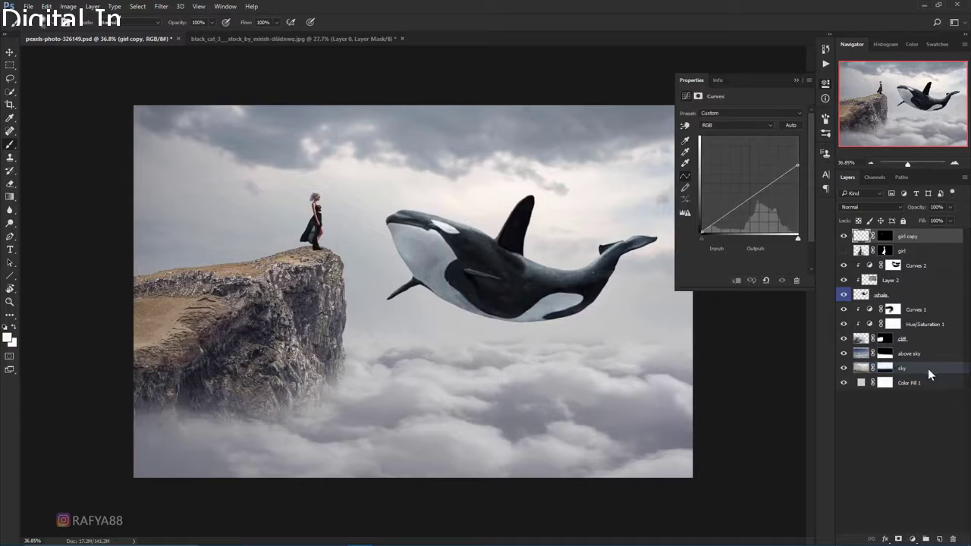
click(735, 280)
drag(695, 214, 705, 213)
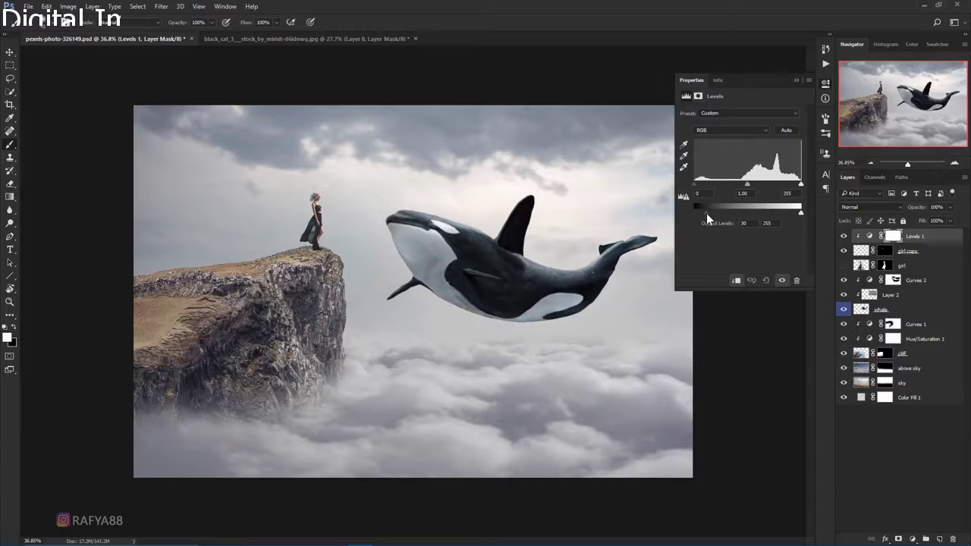
drag(712, 213, 706, 213)
click(796, 79)
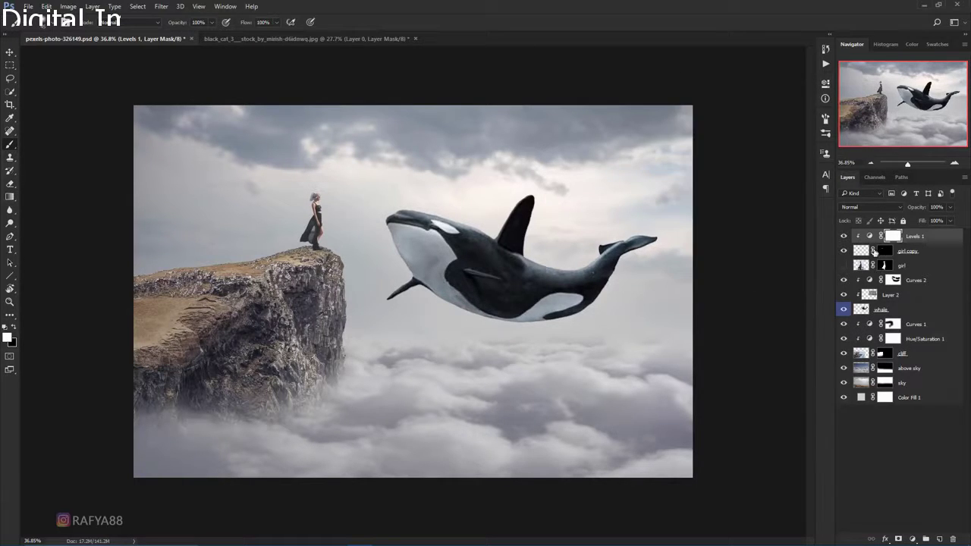
click(911, 250)
scroll(310, 190, up, 3)
Step: Lasso the pale skirt patch and set Saturation -100 with lower Lightness to darken it
scroll(310, 190, up, 5)
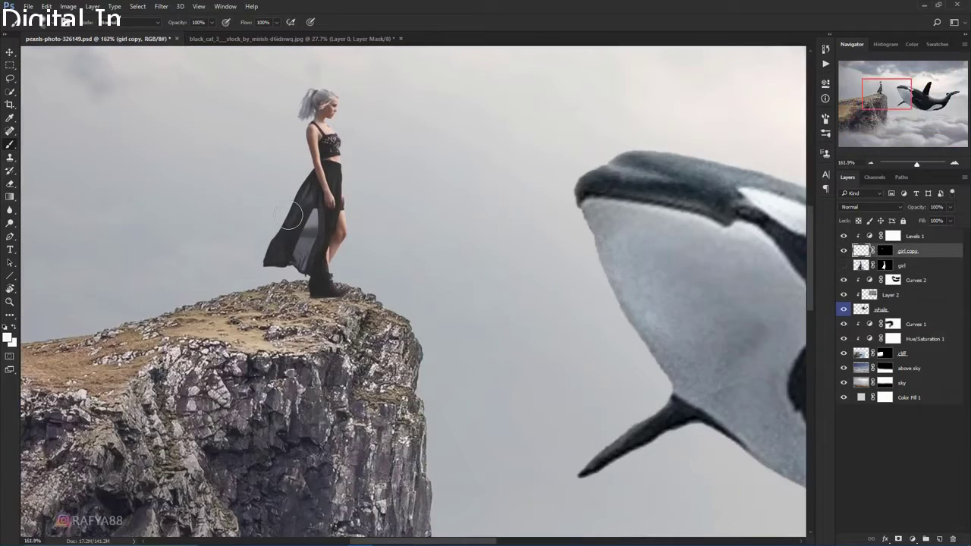
click(10, 78)
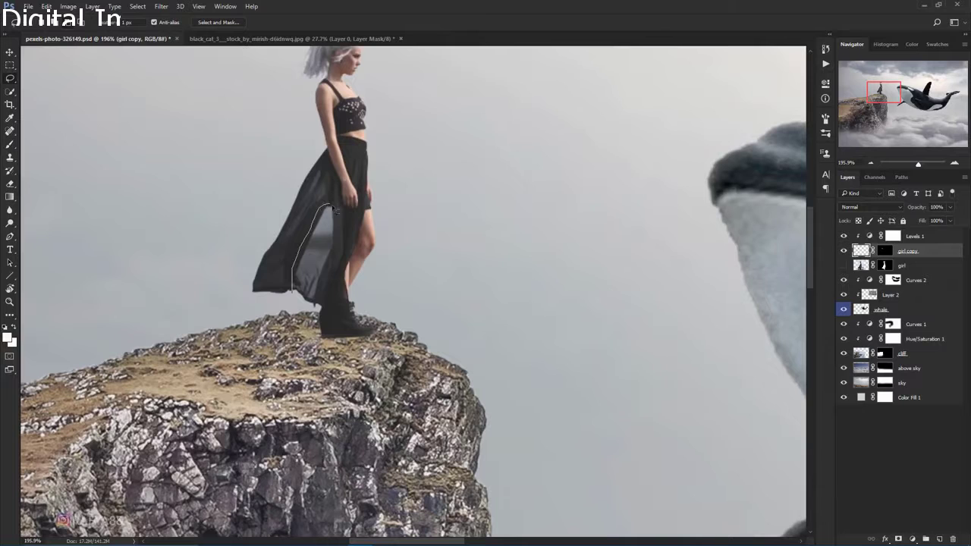
drag(317, 305, 311, 303)
key(ctrl+u)
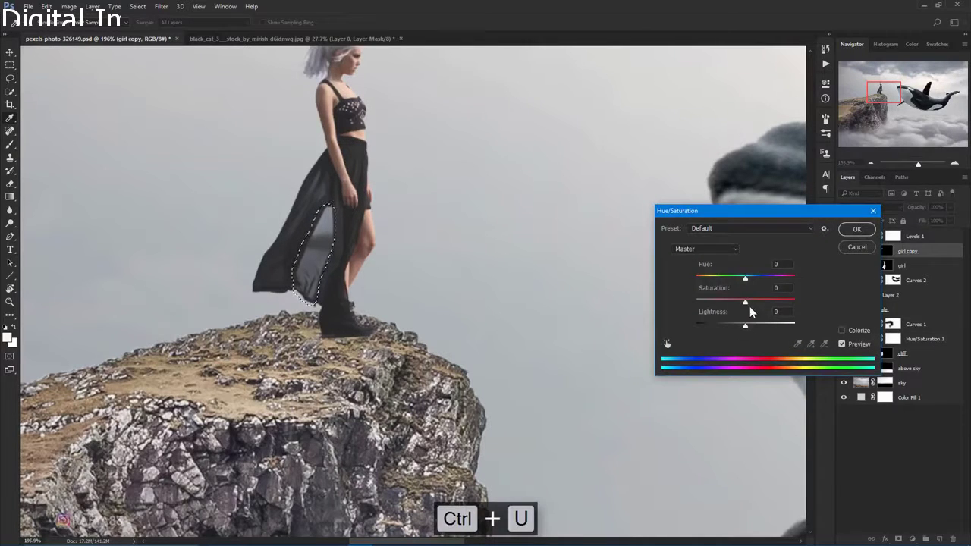
drag(762, 211, 589, 171)
drag(568, 261, 462, 288)
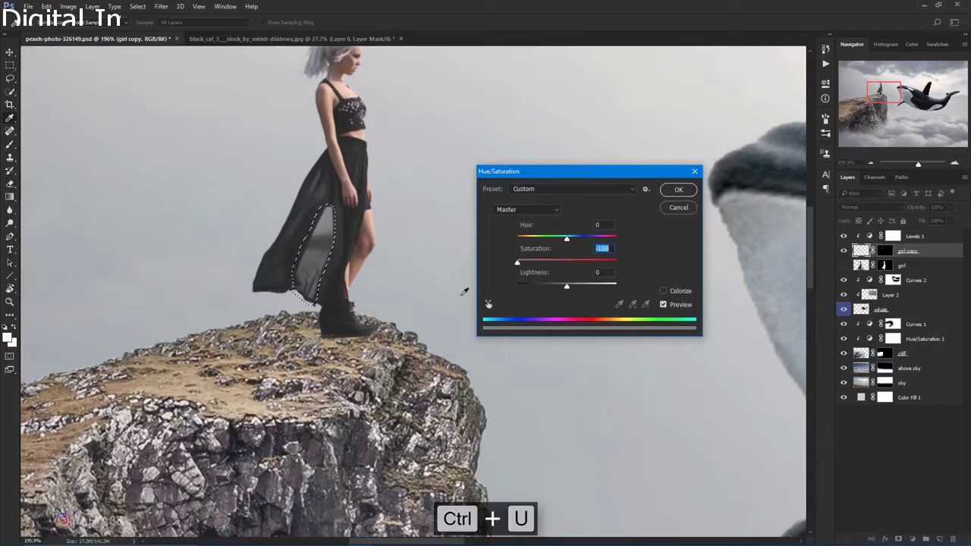
drag(563, 286, 528, 286)
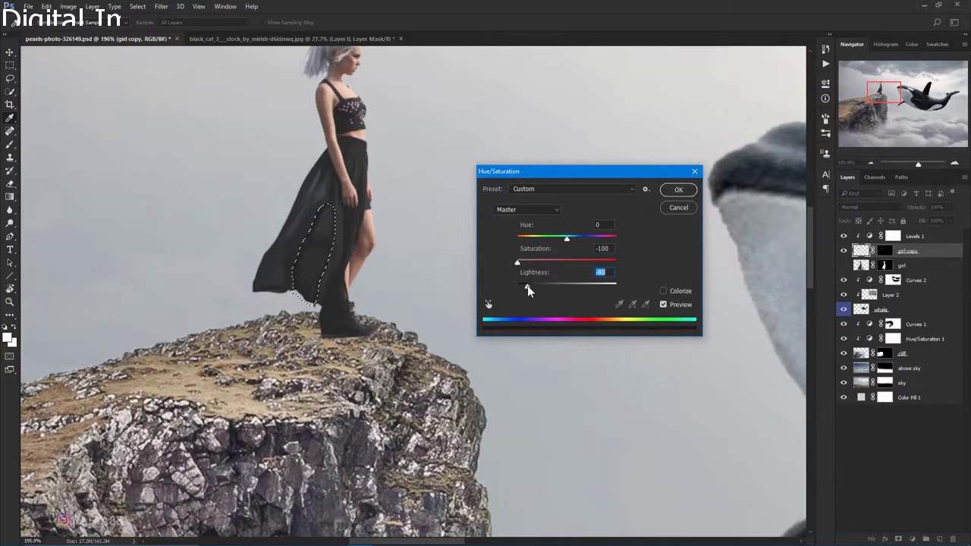
click(678, 190)
key(ctrl+d)
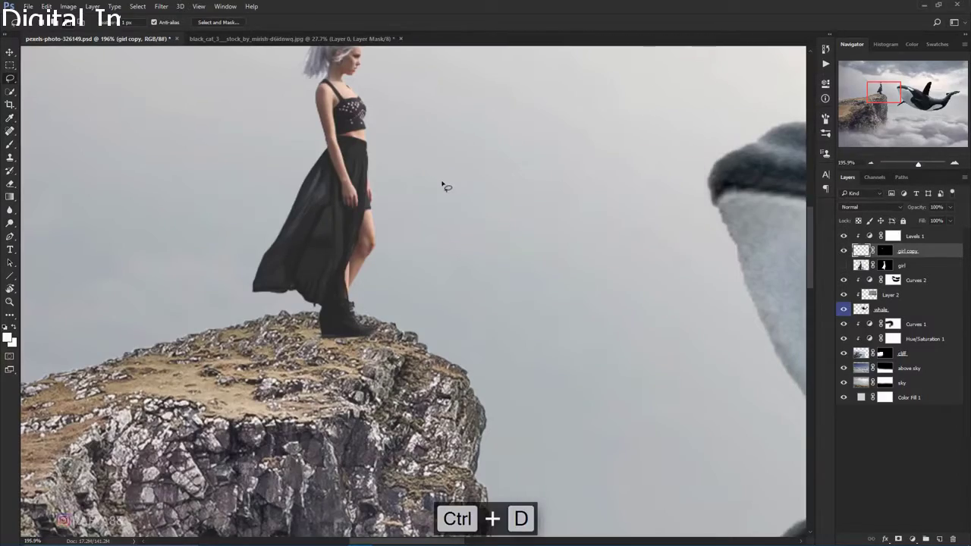
scroll(443, 183, down, 1)
scroll(443, 184, down, 1)
scroll(442, 182, down, 1)
scroll(442, 180, down, 1)
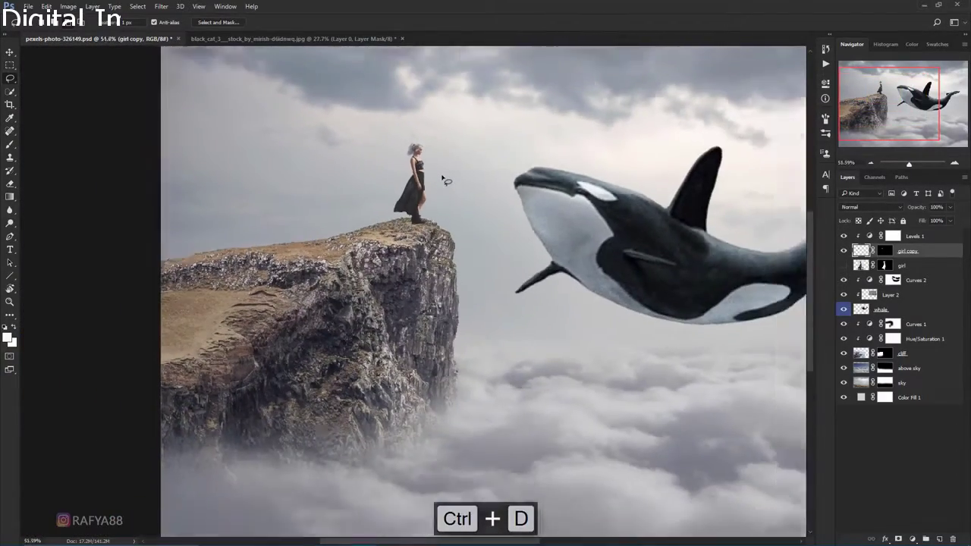
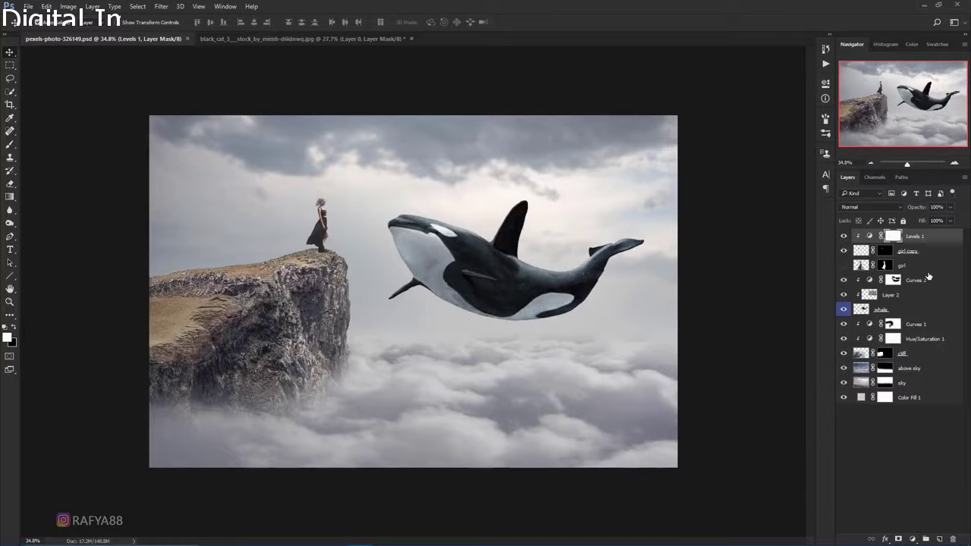
Step: Add an empty layer above the girl layer and centre the view on her and the cliff
click(922, 266)
click(939, 538)
scroll(258, 265, up, 1)
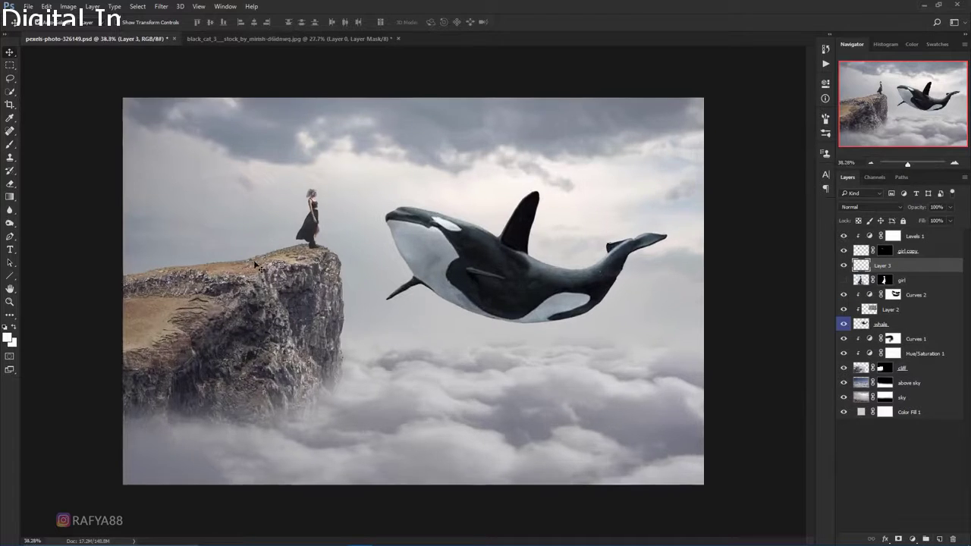
scroll(257, 264, up, 4)
scroll(318, 261, up, 1)
drag(333, 260, 392, 258)
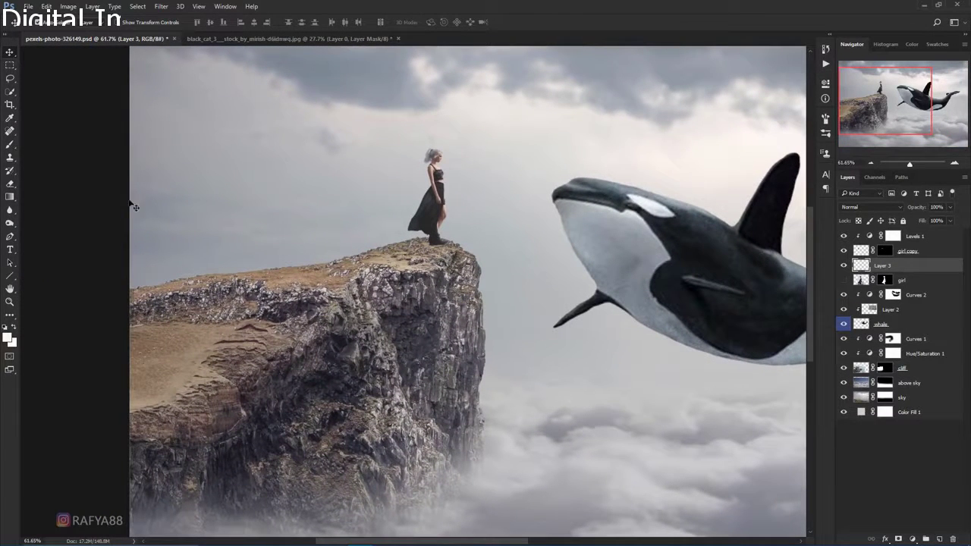
Step: Paint a dark soft-brush shadow beside the girl's feet at 56% opacity and 43% flow
click(10, 144)
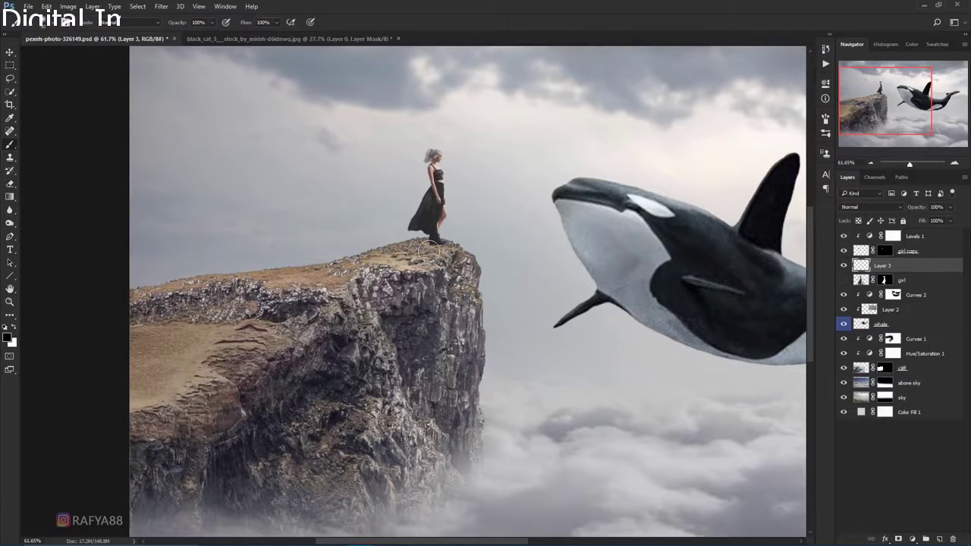
drag(442, 247, 419, 258)
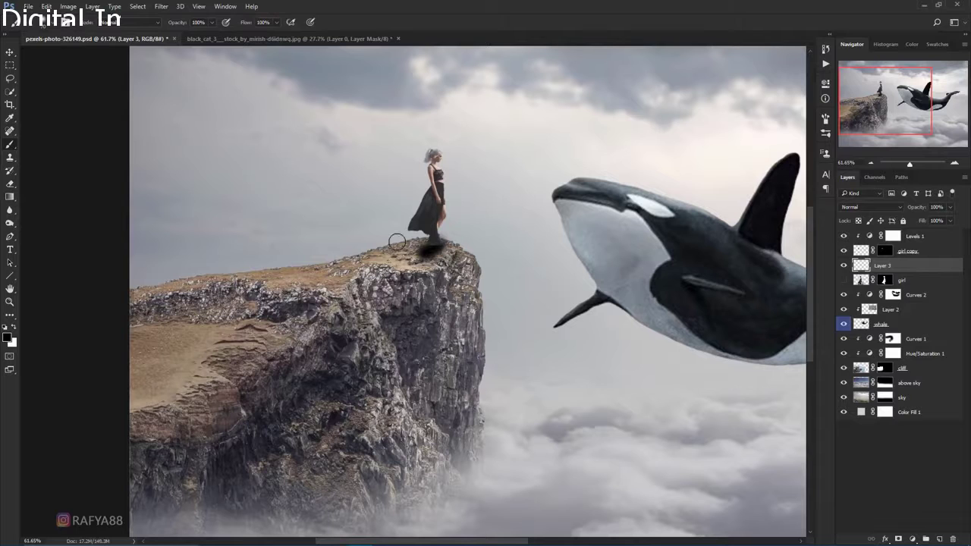
key(ctrl+z)
alt+scroll(400, 249, up, 3)
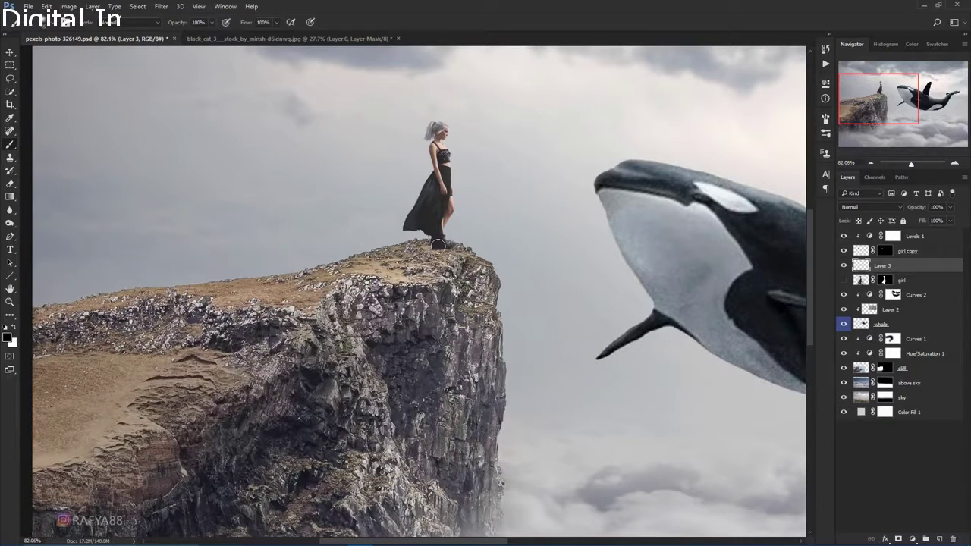
drag(438, 245, 361, 269)
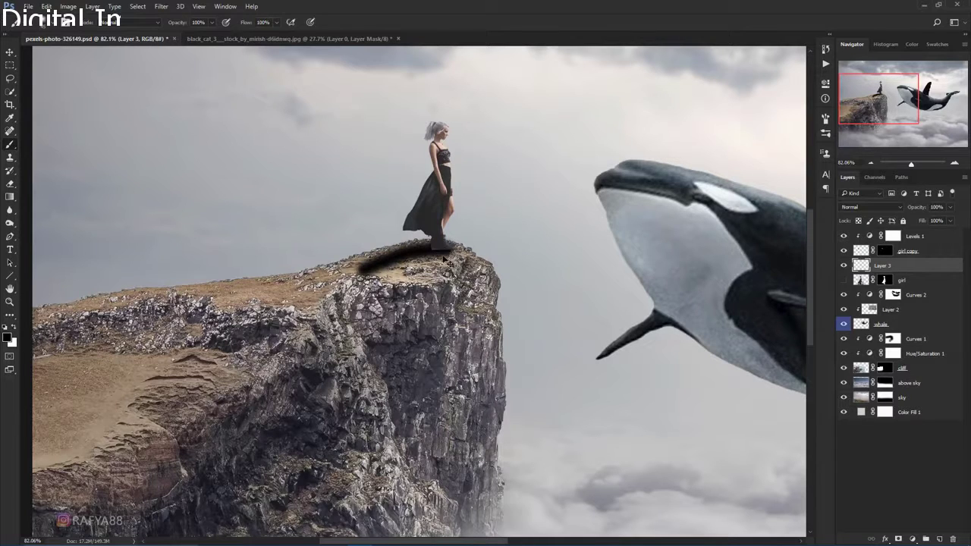
key(ctrl+z)
drag(442, 249, 440, 251)
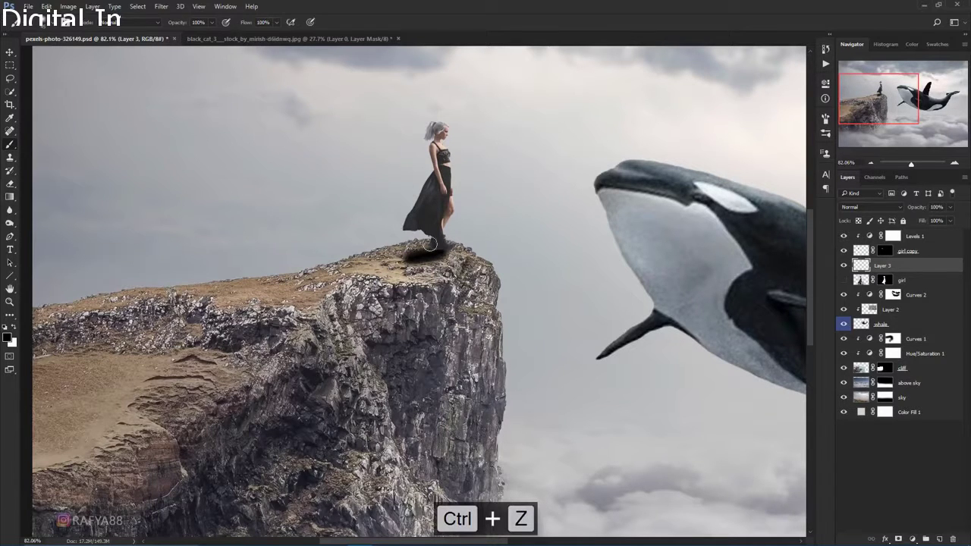
drag(182, 23, 261, 23)
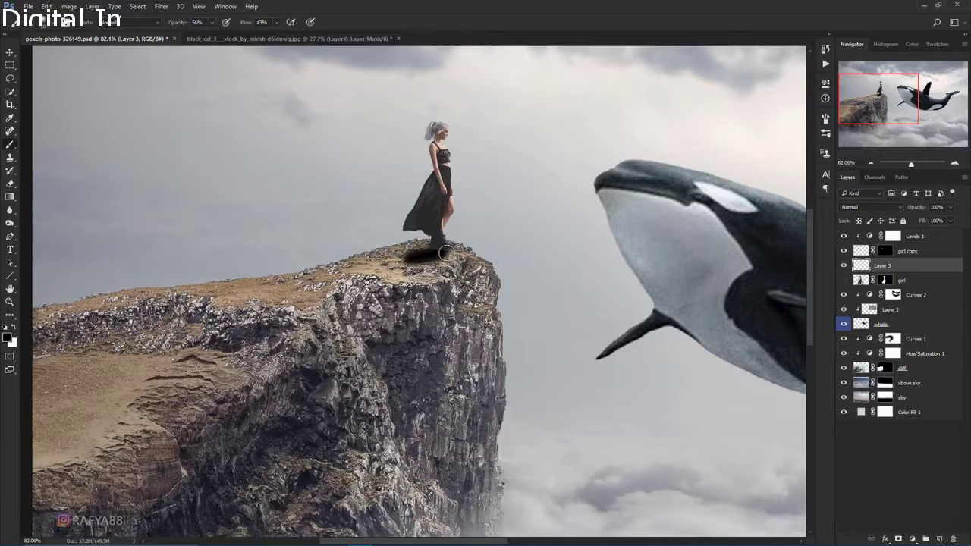
mouse_move(426, 250)
mouse_down()
mouse_move(254, 313)
mouse_move(435, 254)
mouse_up()
Step: Erase the excess shadow and lower the shadow layer's opacity to 60%
click(10, 184)
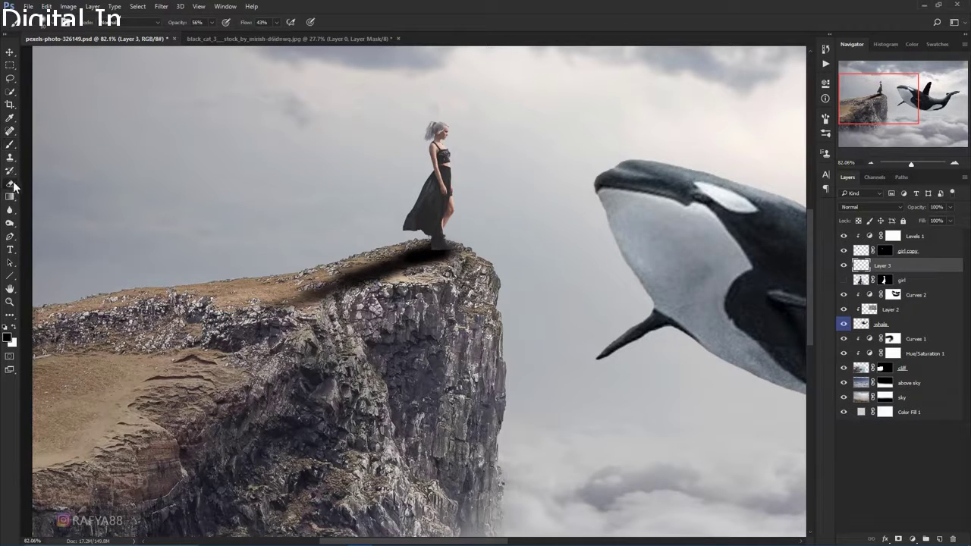
mouse_move(458, 260)
mouse_down()
mouse_move(410, 262)
mouse_move(460, 262)
mouse_move(215, 315)
mouse_up()
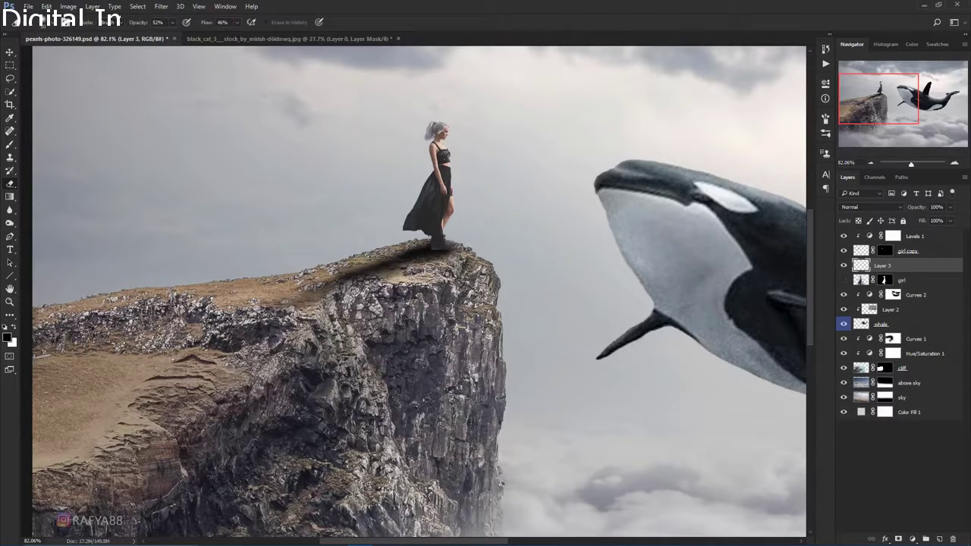
mouse_move(919, 212)
mouse_down()
mouse_move(889, 210)
mouse_move(896, 214)
mouse_up()
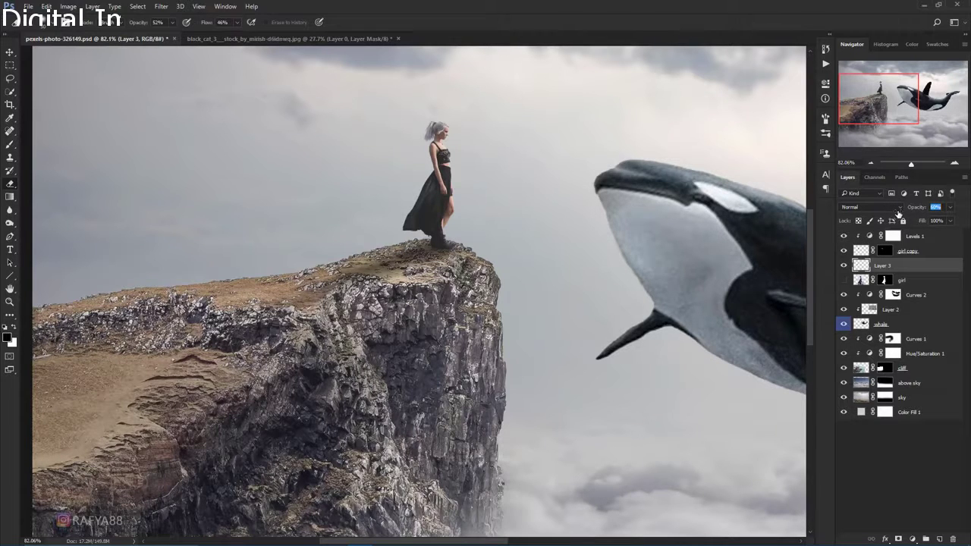
key(ctrl+0)
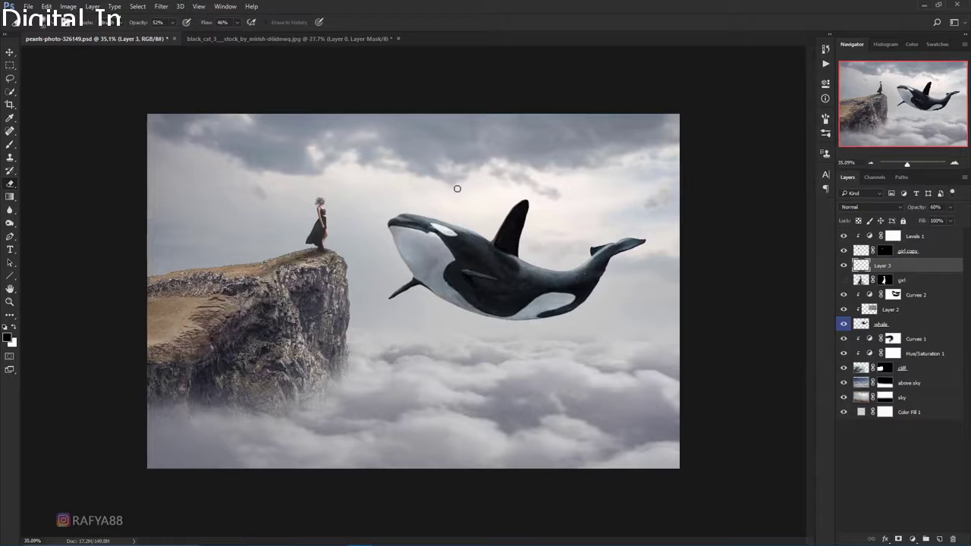
scroll(458, 188, up, 1)
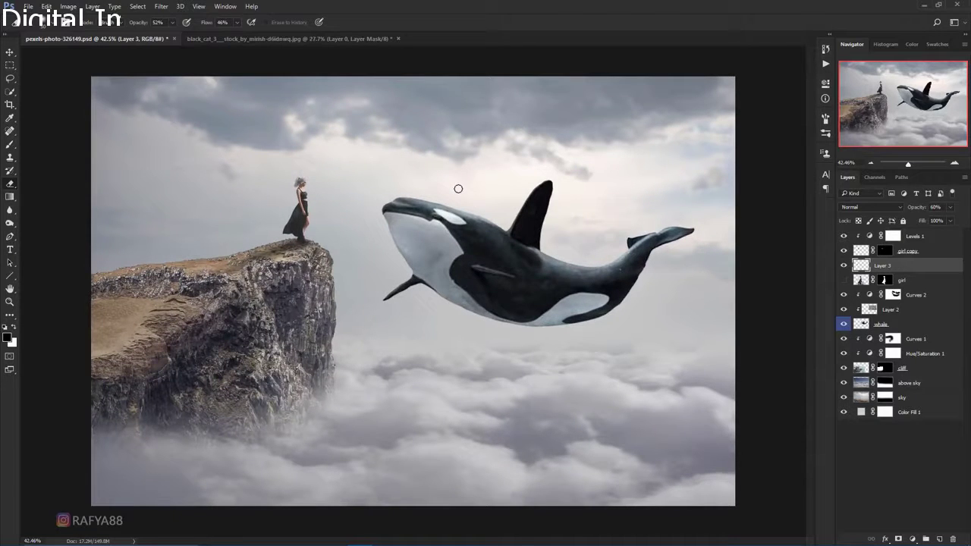
scroll(459, 186, down, 1)
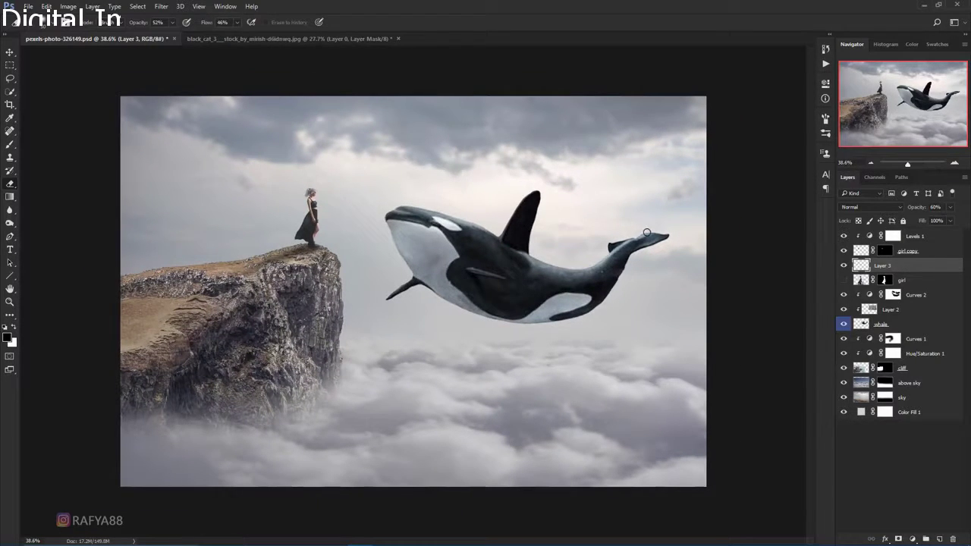
Step: Add a layer above 'above sky' and set up a large white brush at 100% opacity
click(918, 383)
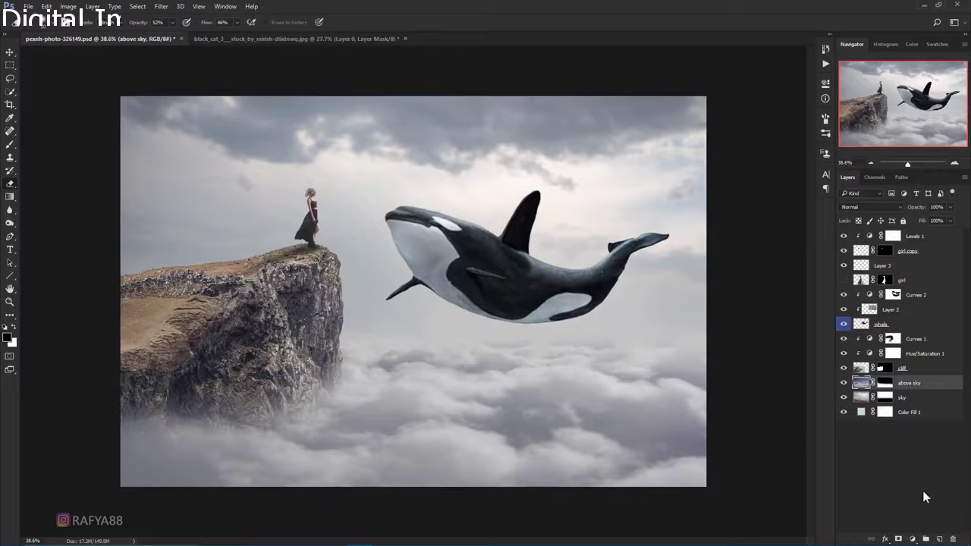
click(939, 539)
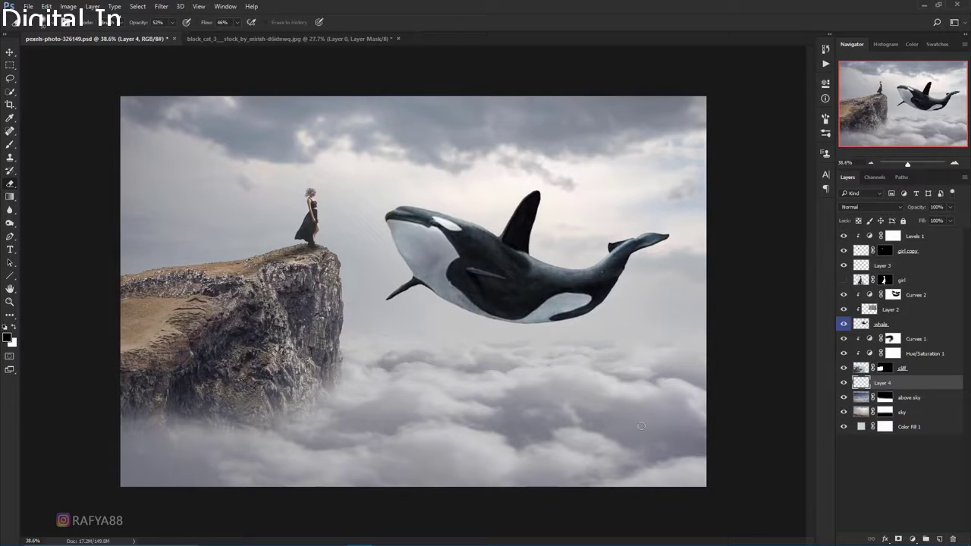
click(10, 144)
click(16, 331)
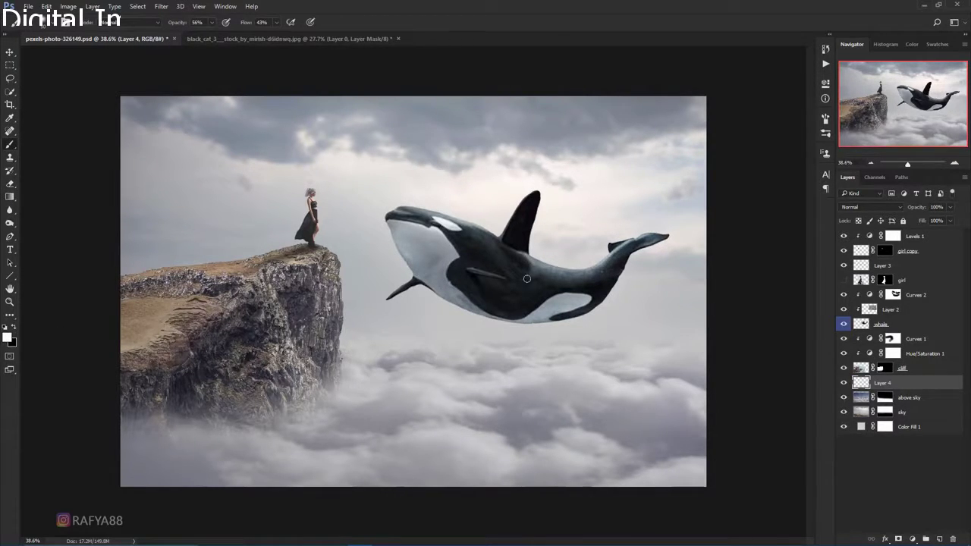
key(bracketright)
key(bracketright)
key(bracketright)
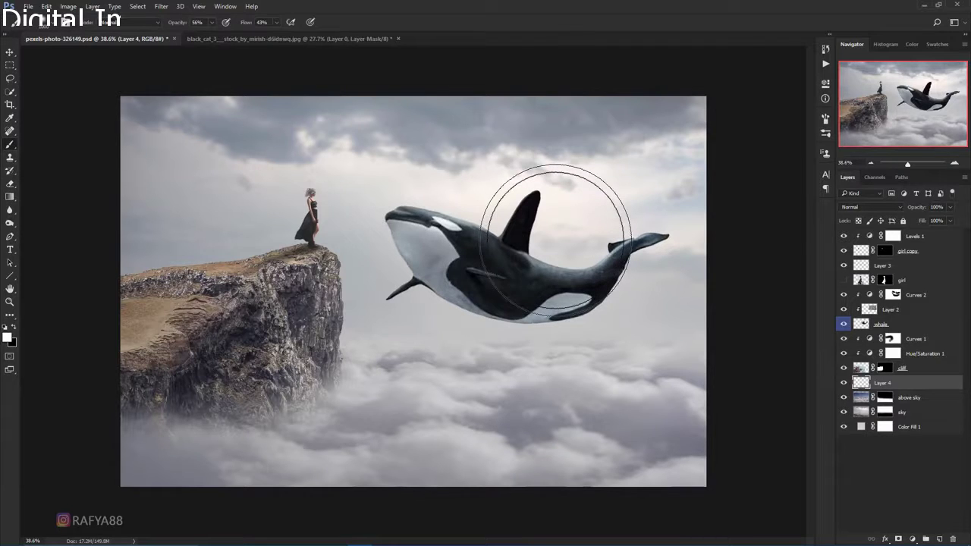
key(bracketright)
key(bracketright)
key(0)
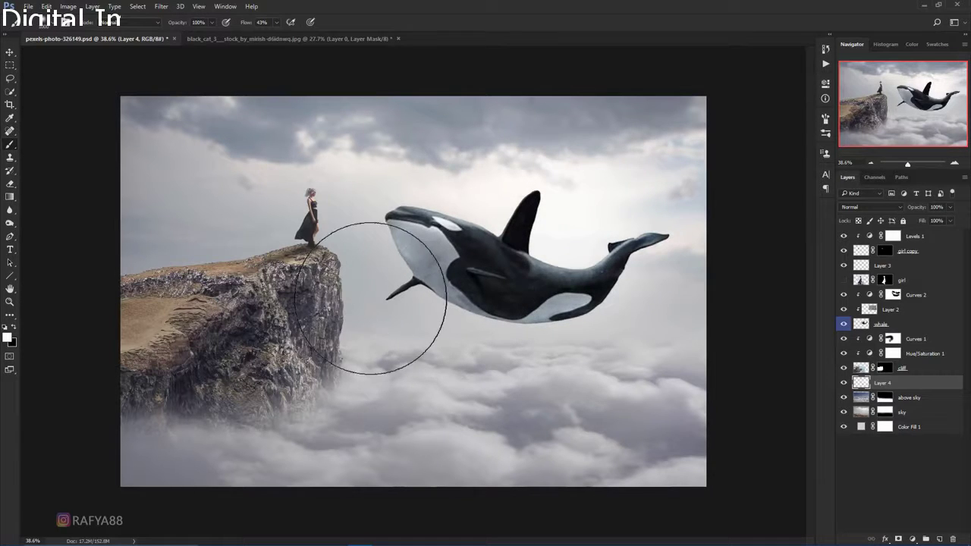
Step: On a new layer above Levels 1, paint white glow behind the orca's back, fin and tail
click(929, 240)
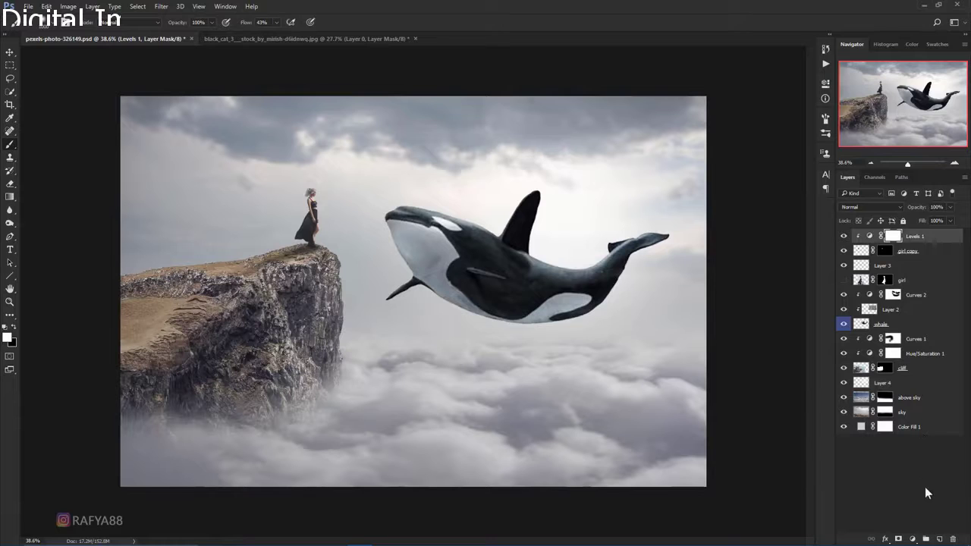
click(940, 538)
mouse_move(565, 239)
mouse_down()
mouse_move(607, 233)
mouse_move(585, 249)
mouse_up()
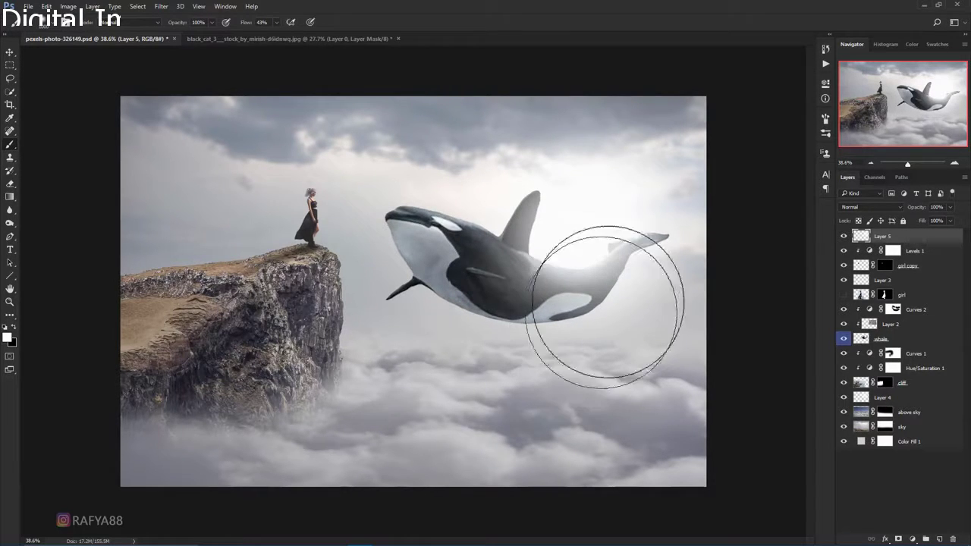
drag(605, 308, 455, 245)
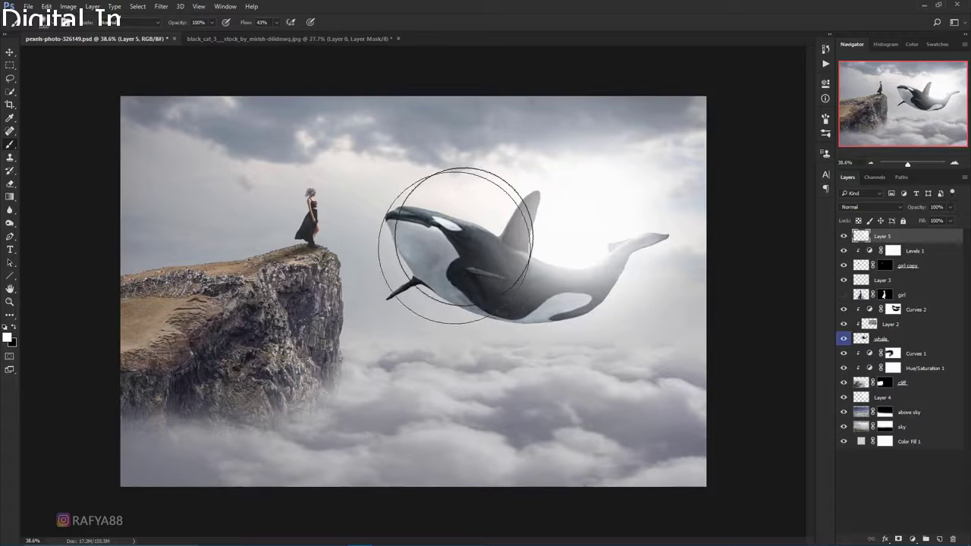
scroll(456, 245, down, 1)
scroll(494, 206, down, 2)
scroll(553, 184, down, 2)
scroll(561, 243, up, 2)
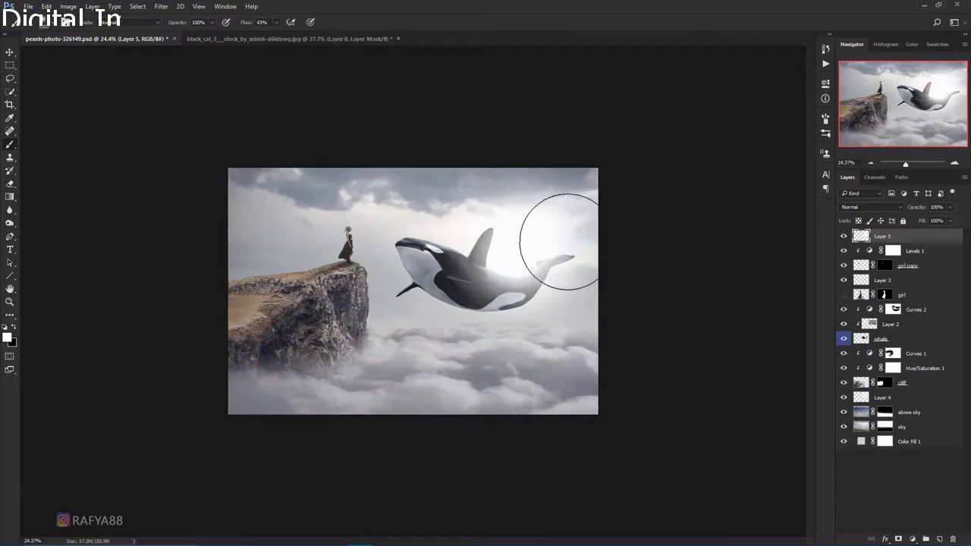
scroll(559, 241, up, 1)
key(ctrl+z)
key(ctrl+z)
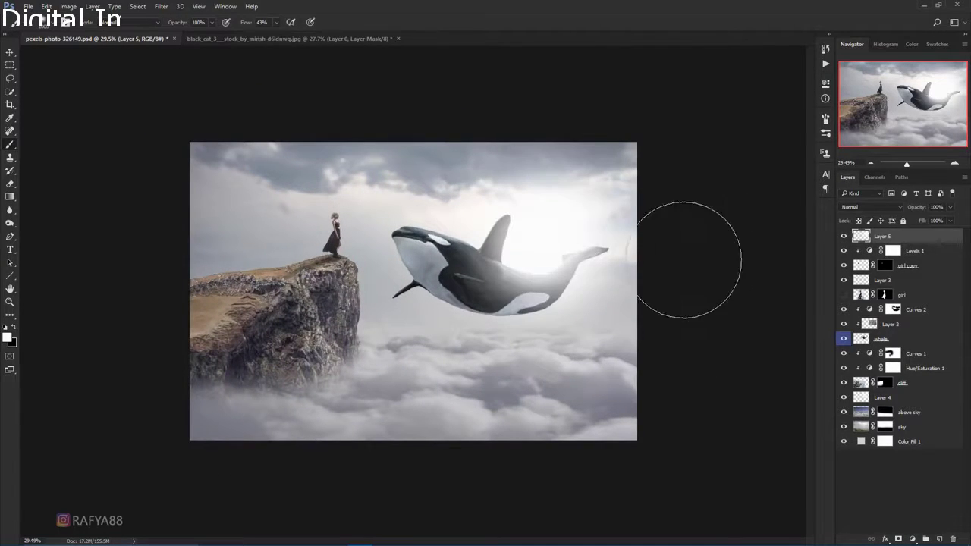
scroll(524, 243, up, 1)
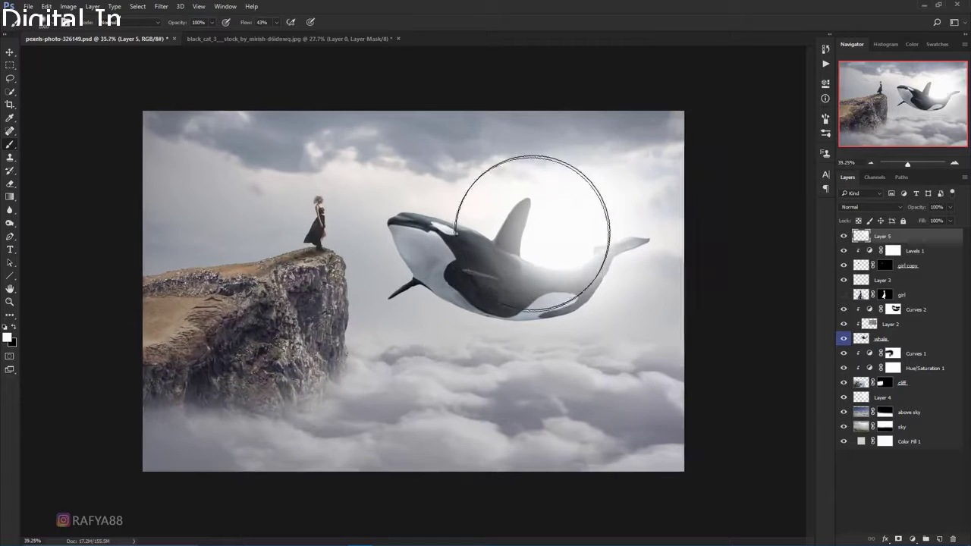
scroll(554, 202, down, 1)
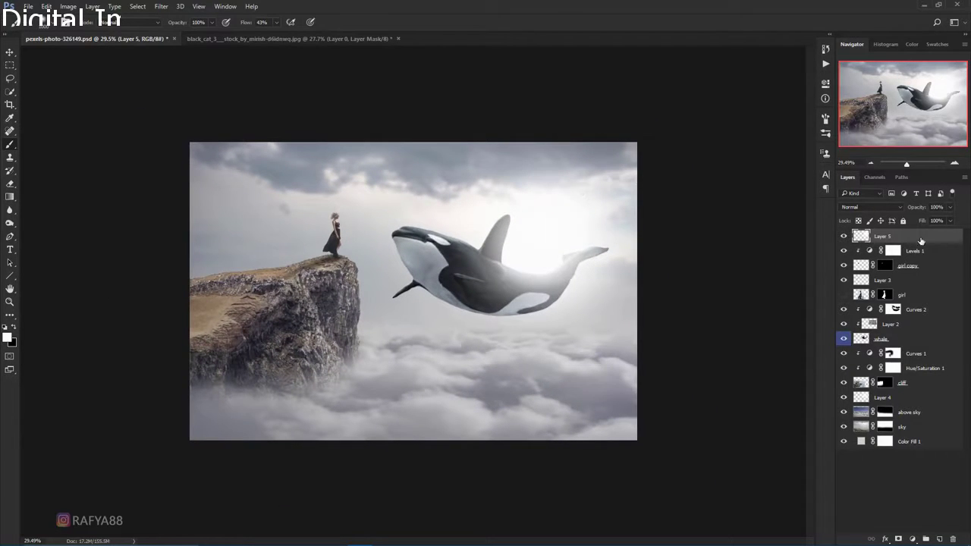
Step: Add a black Color Fill 2 layer at reduced opacity and target its mask
click(912, 539)
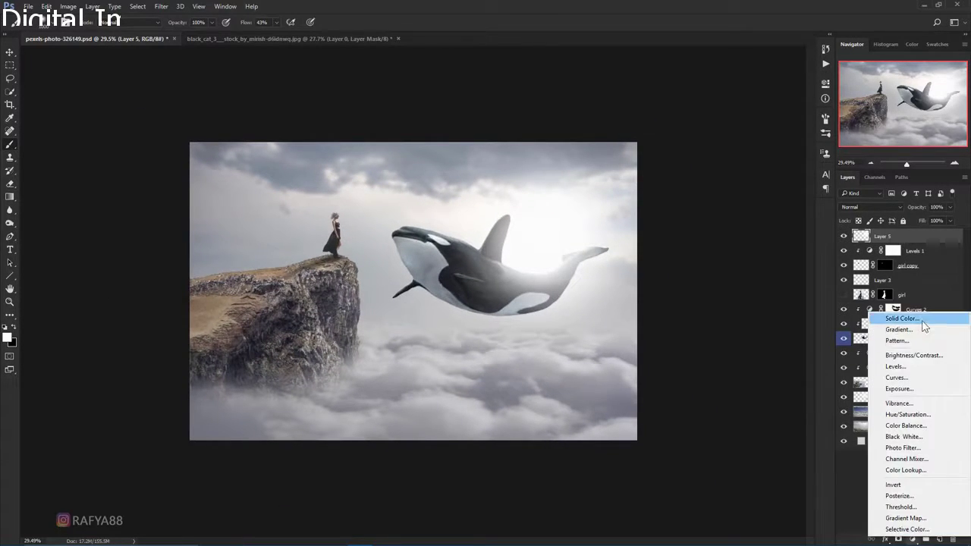
click(895, 315)
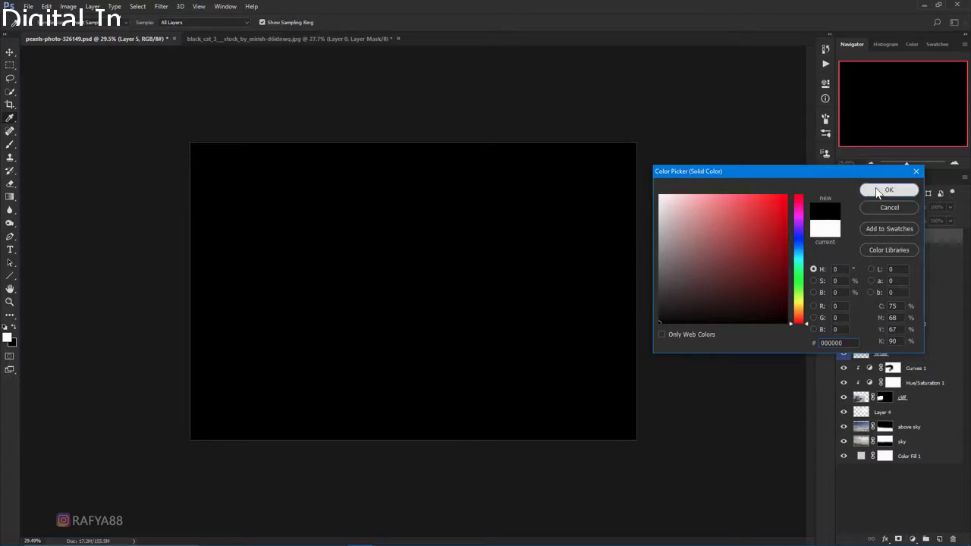
click(887, 190)
drag(916, 207, 903, 215)
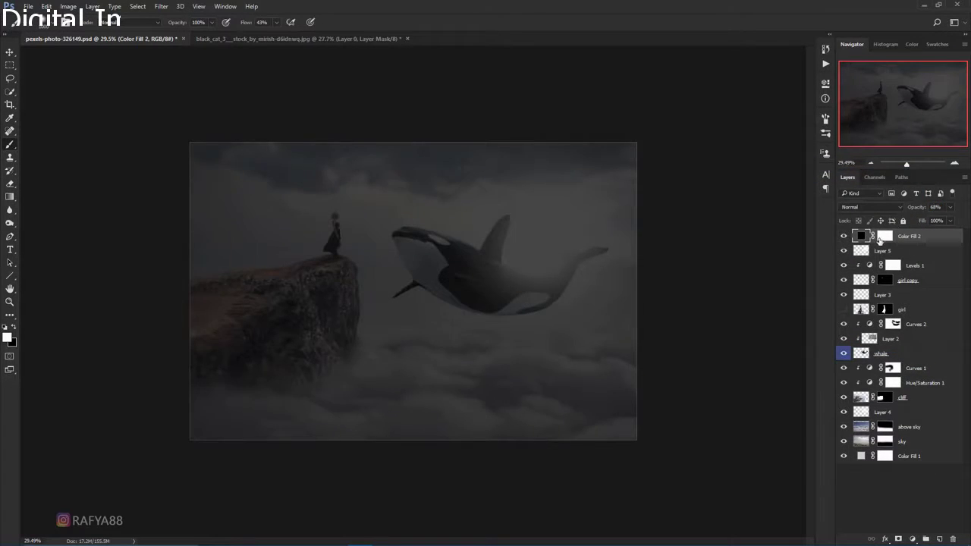
click(881, 238)
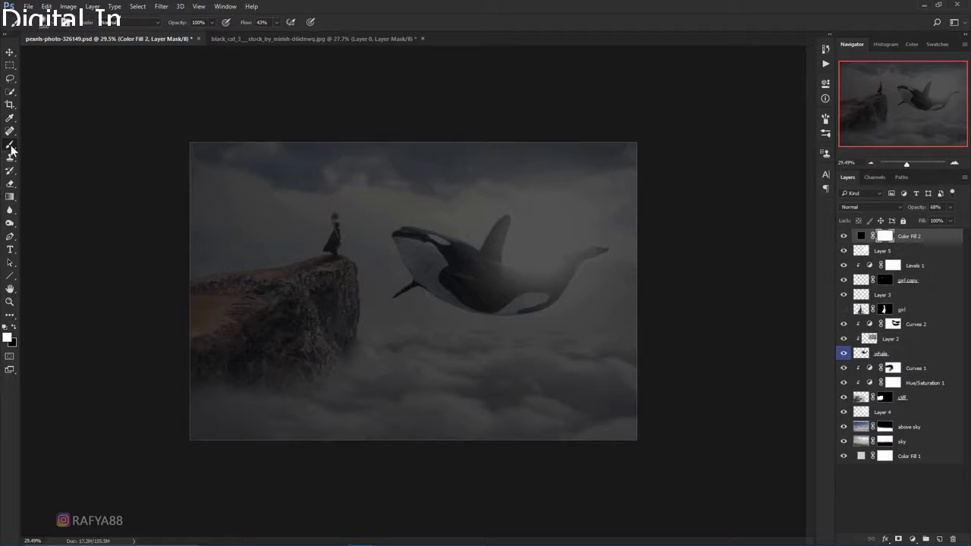
Step: Paint the mask with a large black brush to clear the overlay over the orca
click(13, 327)
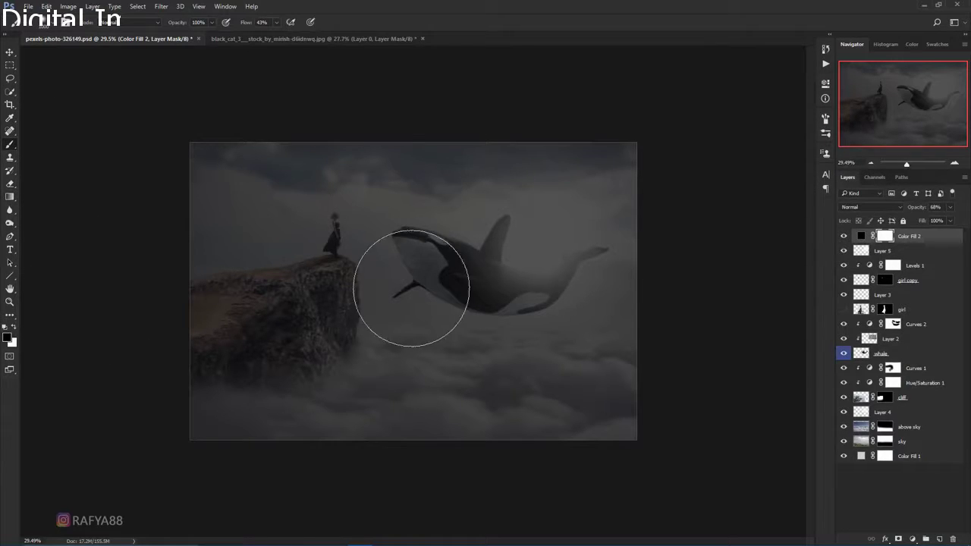
key(bracketright)
key(bracketright)
key(bracketright)
click(527, 273)
key(bracketright)
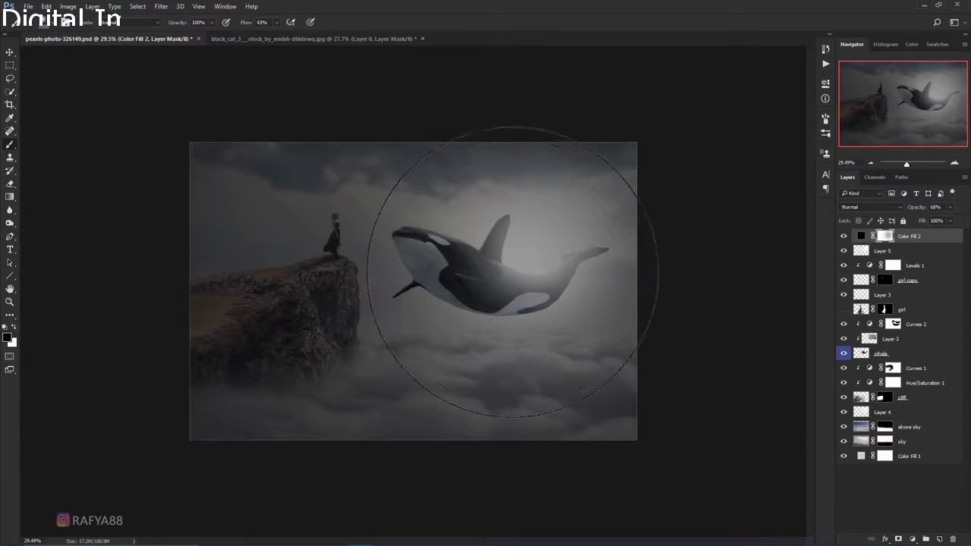
key(bracketright)
key(bracketright)
click(509, 273)
click(482, 275)
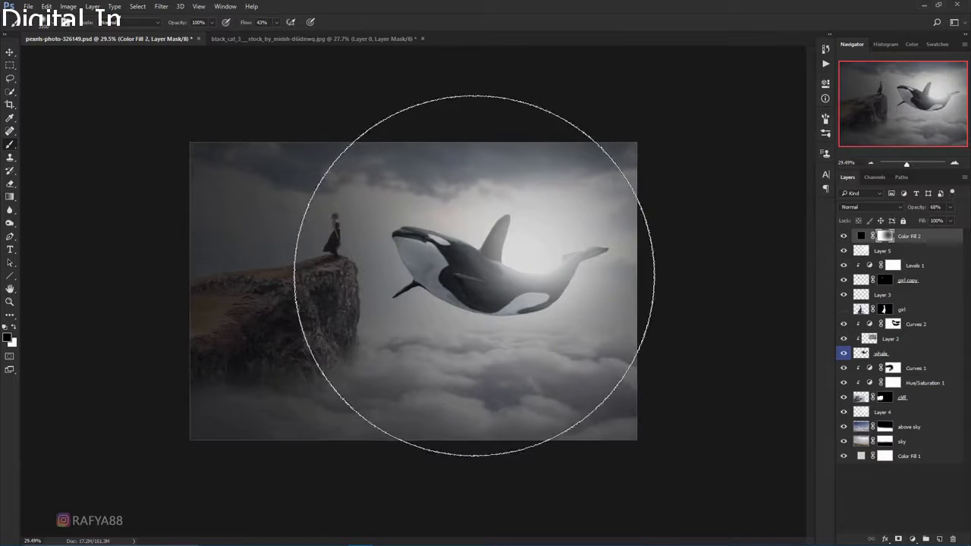
click(417, 281)
Step: Clear the overlay from the sky, cliff and right side, then toggle the fill layer to compare
click(371, 272)
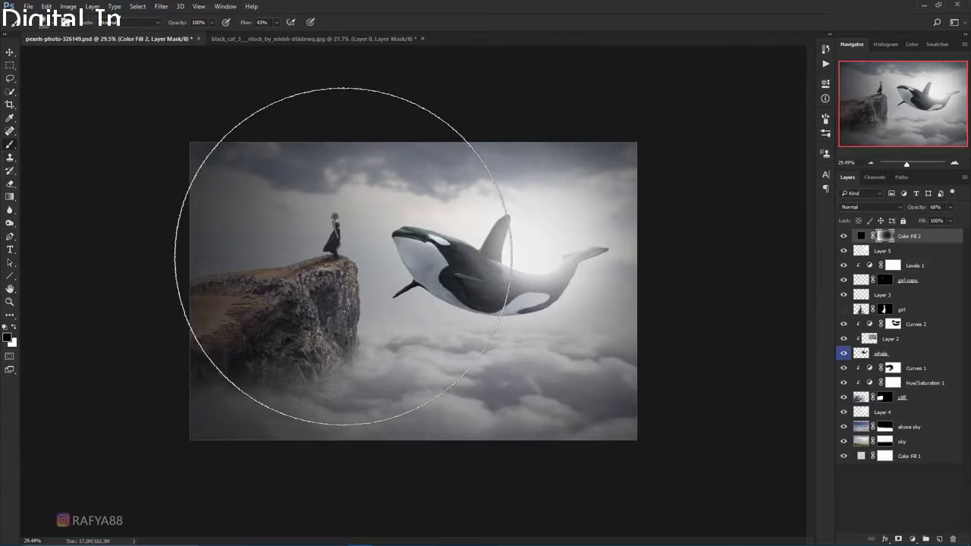
click(266, 201)
click(553, 243)
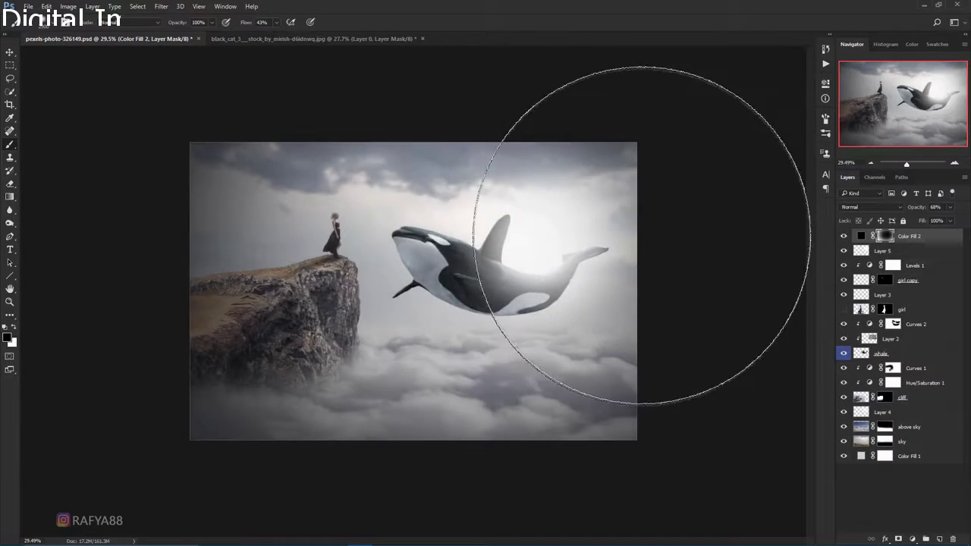
click(563, 225)
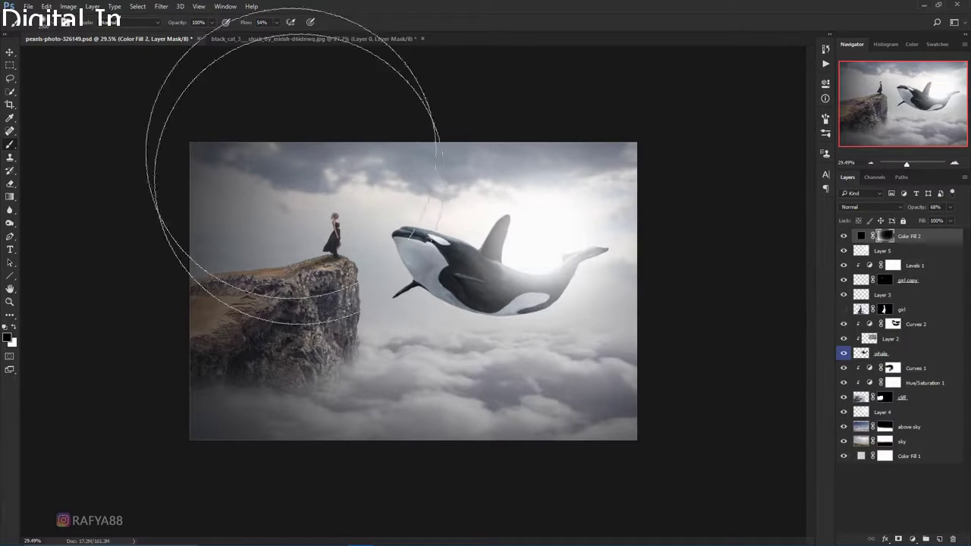
click(281, 198)
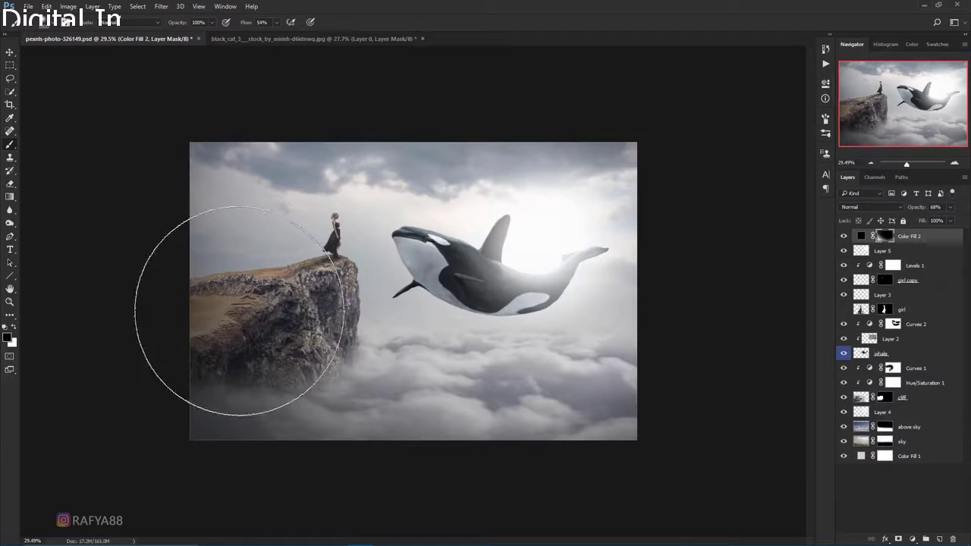
scroll(468, 235, down, 2)
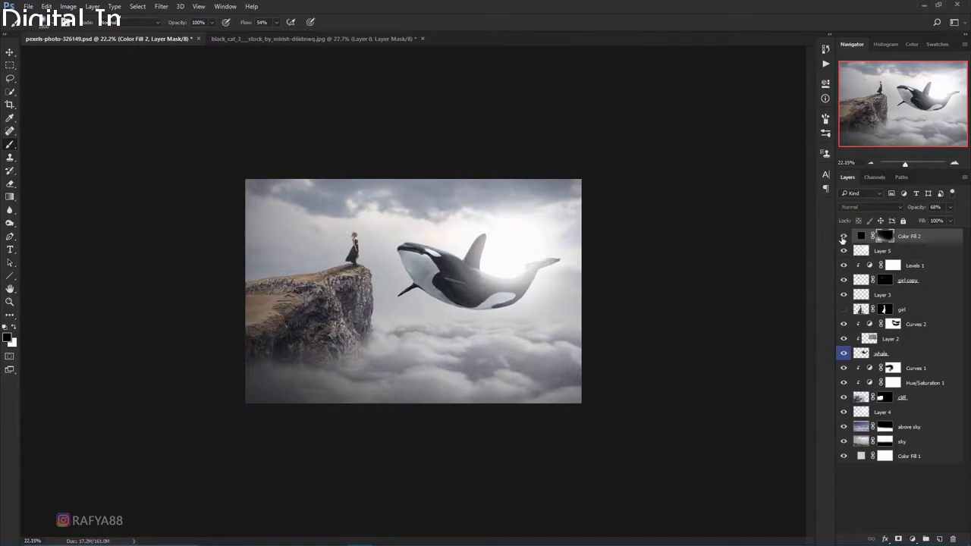
click(843, 236)
click(843, 237)
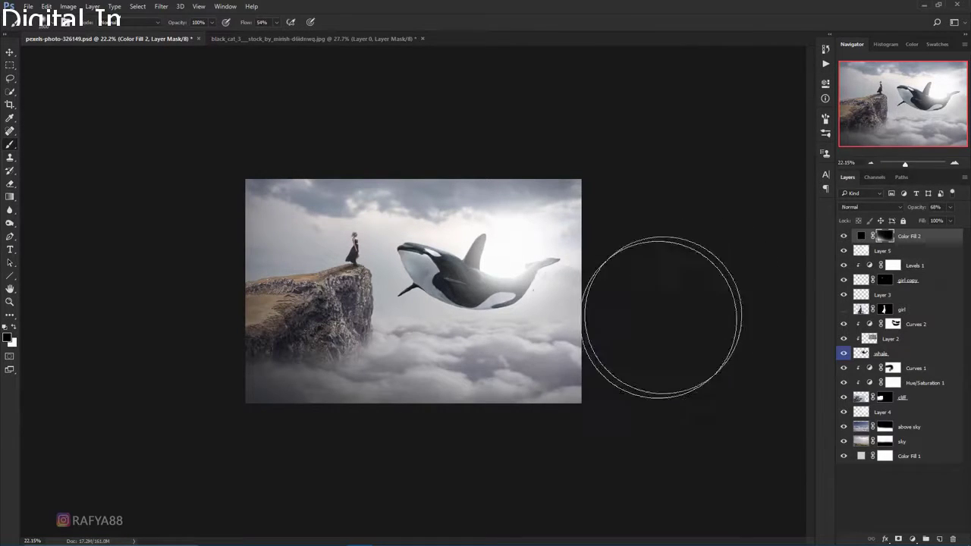
scroll(613, 167, up, 2)
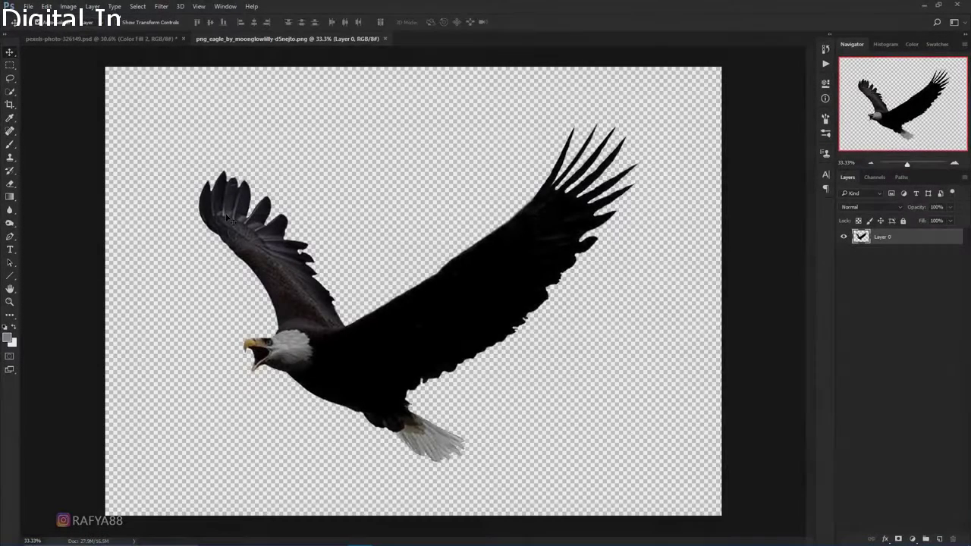
Step: Bring the eagle into the composite, scale it down, flip it horizontally, and place it above the girl
mouse_move(213, 201)
mouse_down()
mouse_move(135, 36)
mouse_move(465, 208)
mouse_up()
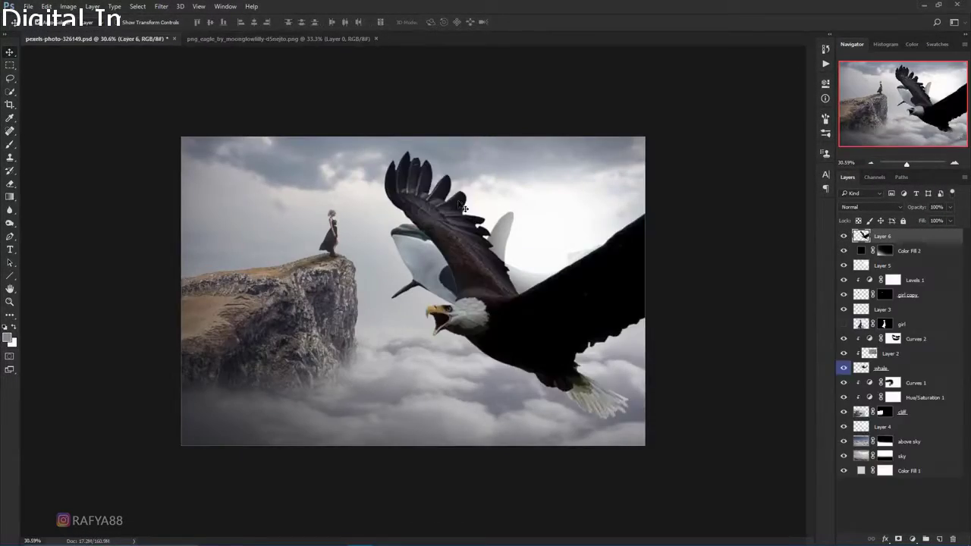
key(ctrl+t)
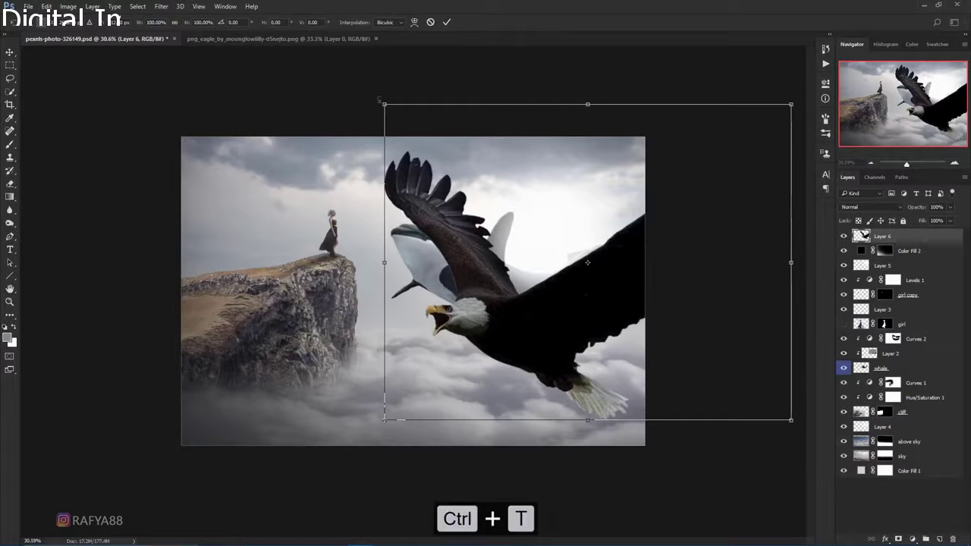
drag(384, 104, 528, 216)
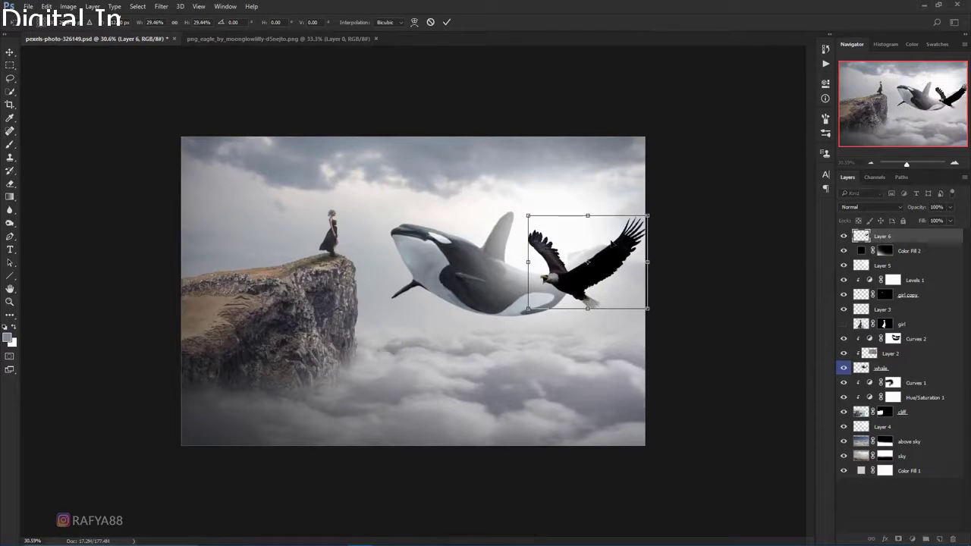
mouse_move(612, 243)
mouse_down()
mouse_move(647, 323)
mouse_move(433, 190)
mouse_up()
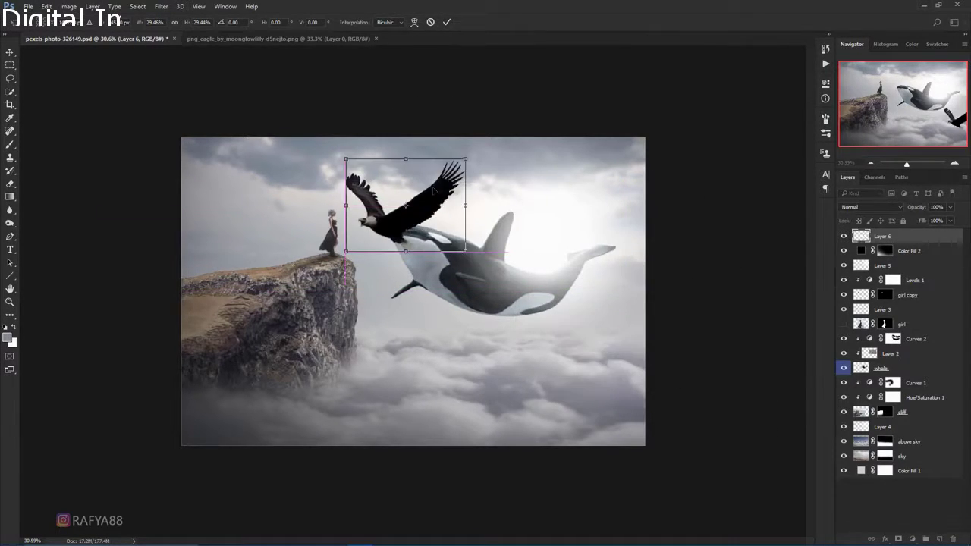
right_click(432, 189)
click(500, 338)
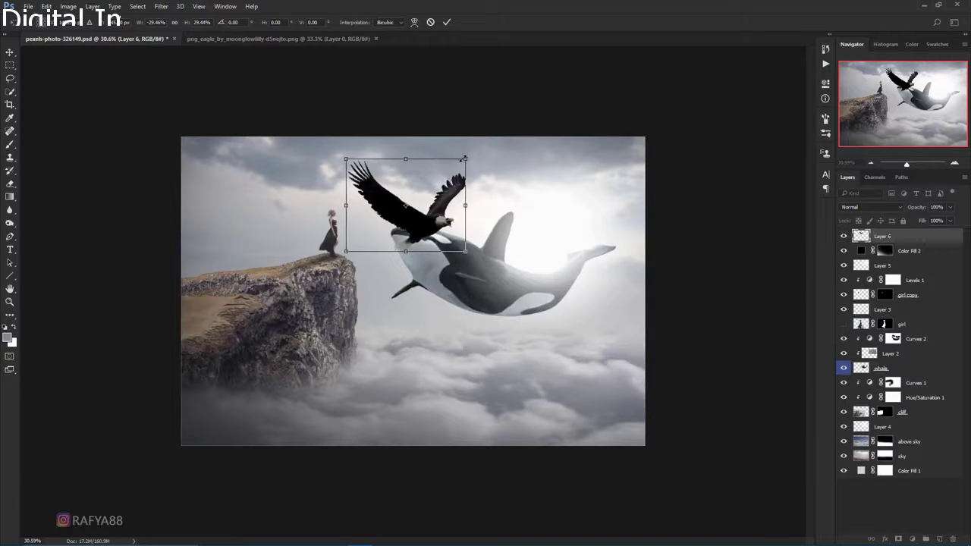
mouse_move(464, 160)
mouse_down()
mouse_move(431, 183)
mouse_move(351, 199)
mouse_move(287, 199)
mouse_move(306, 177)
mouse_move(295, 191)
mouse_up()
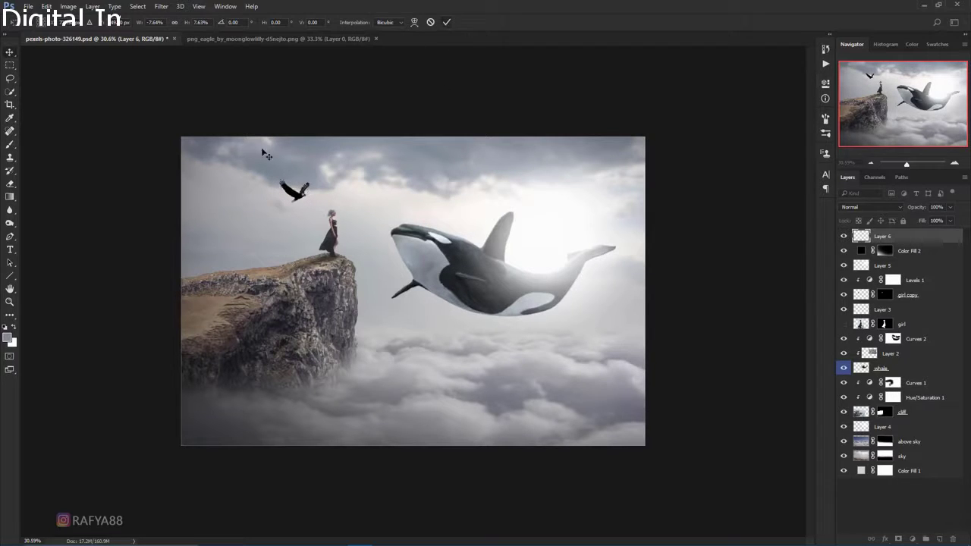
key(Return)
Step: Make the eagle slightly smaller
scroll(288, 168, up, 3)
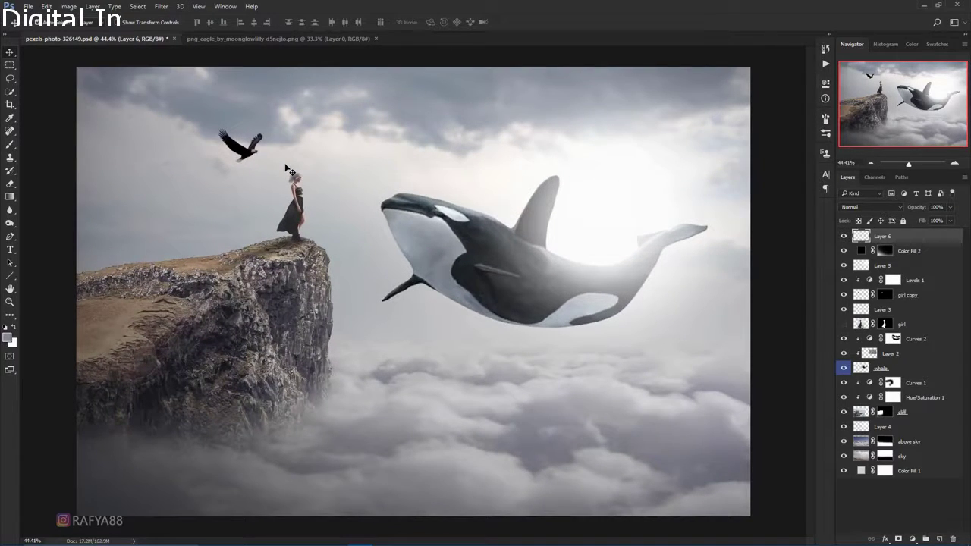
key(ctrl+t)
drag(266, 121, 254, 129)
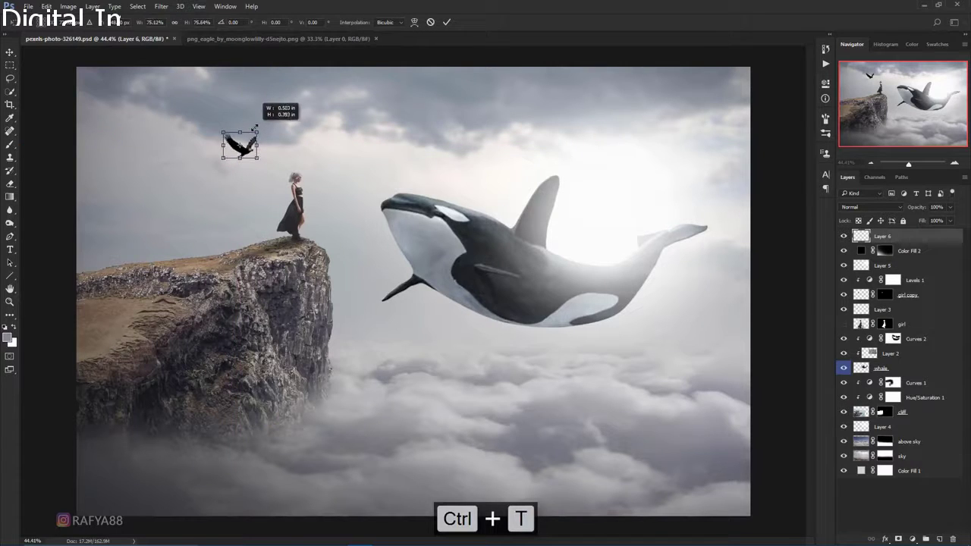
key(Return)
Step: Brighten the eagle with Levels by lifting its shadows and highlights
key(ctrl+l)
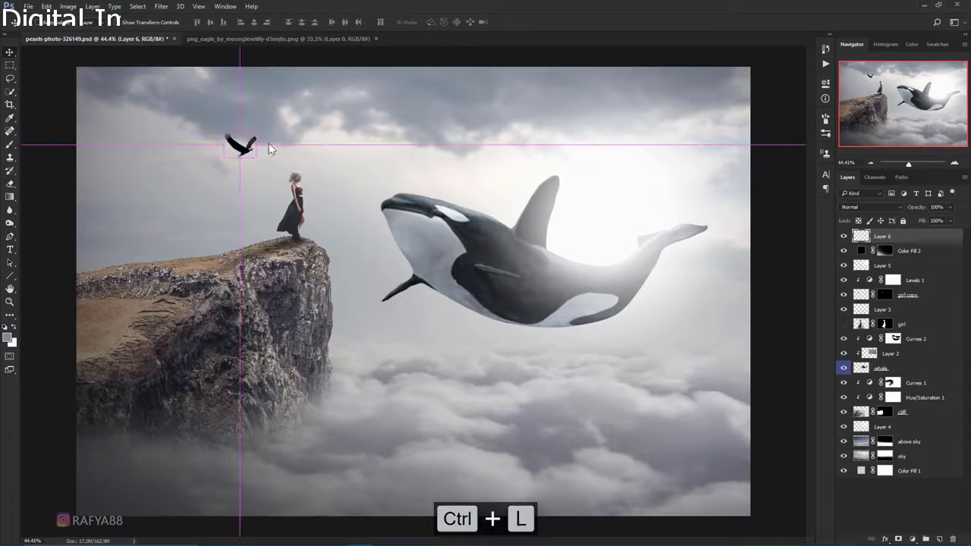
drag(398, 290, 413, 291)
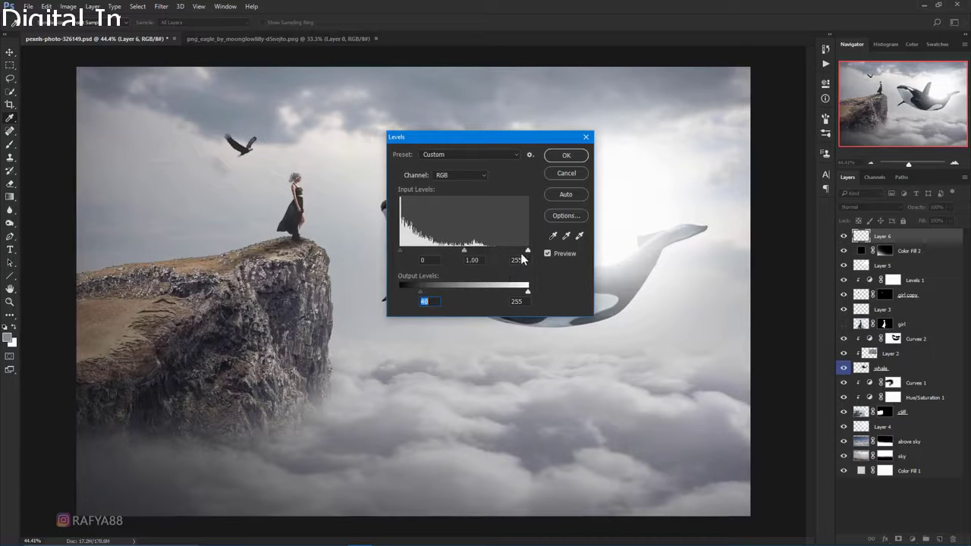
drag(528, 251, 522, 252)
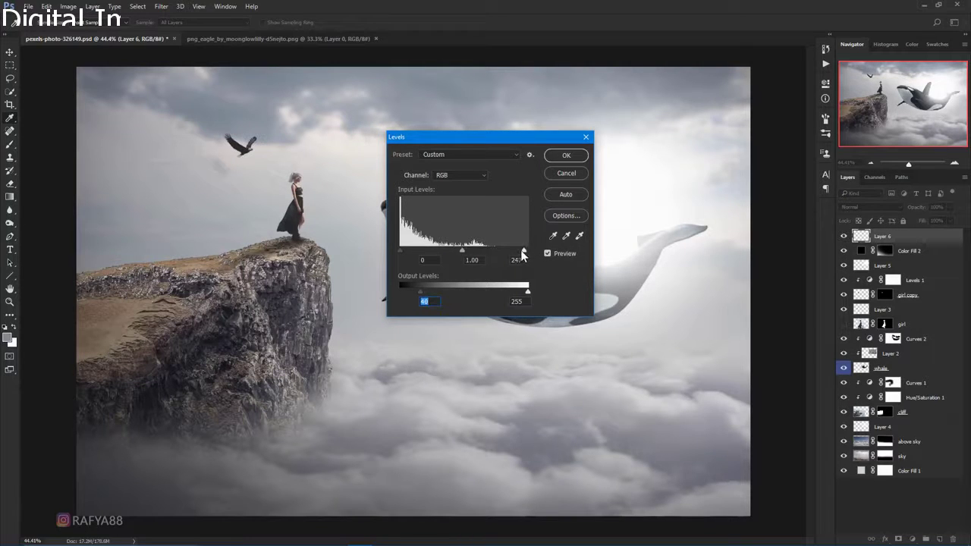
click(566, 155)
scroll(452, 184, down, 2)
scroll(451, 184, down, 2)
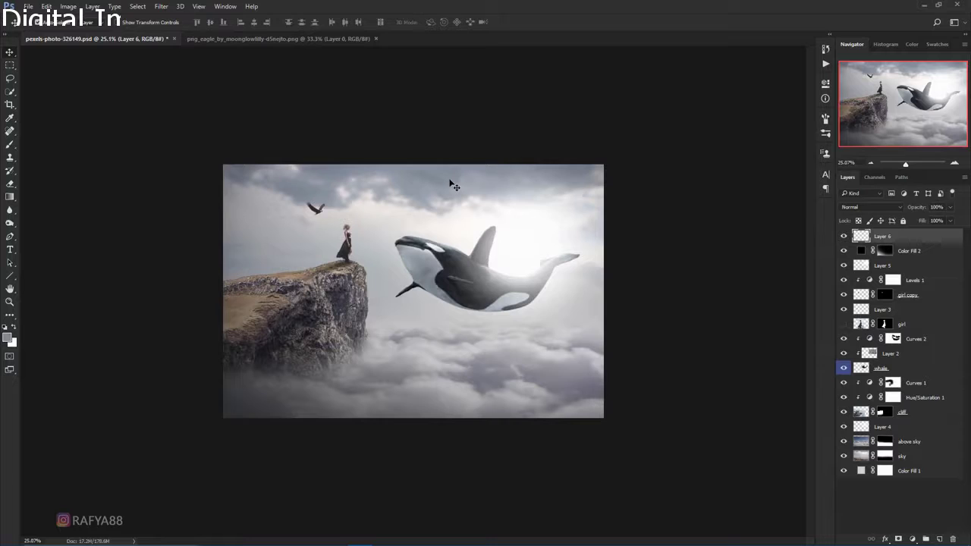
scroll(452, 185, down, 1)
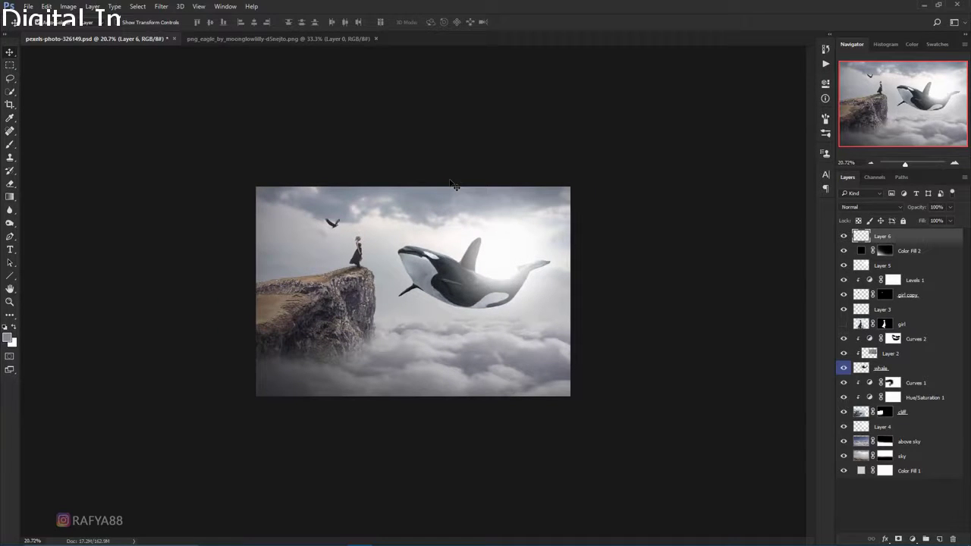
scroll(480, 248, up, 2)
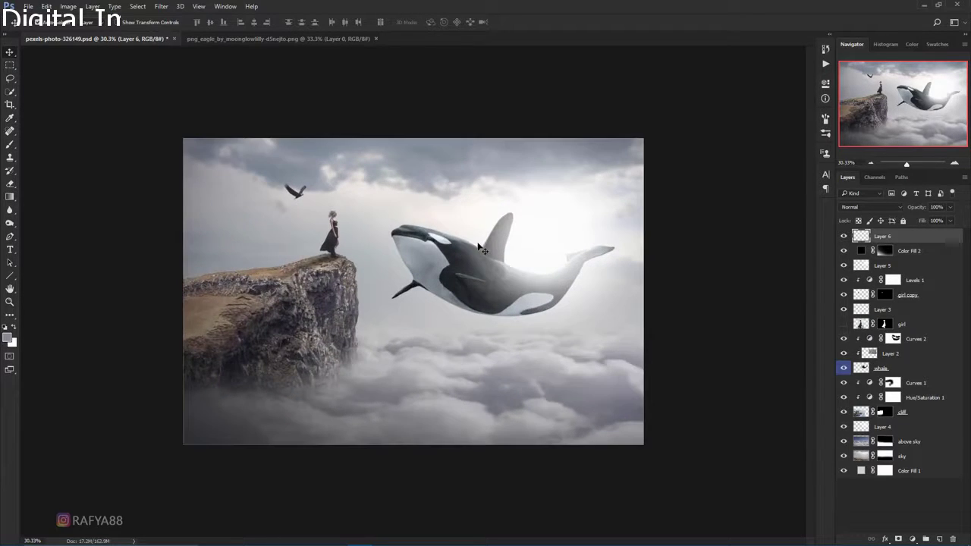
Step: Add a Gradient Map layer with a black-to-pale-beige sepia gradient
click(913, 538)
click(883, 519)
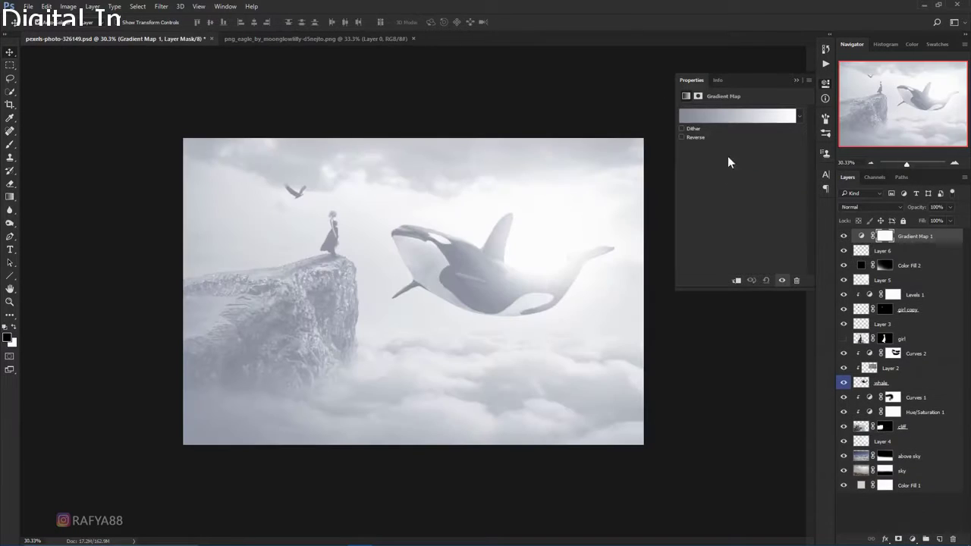
click(729, 116)
click(697, 304)
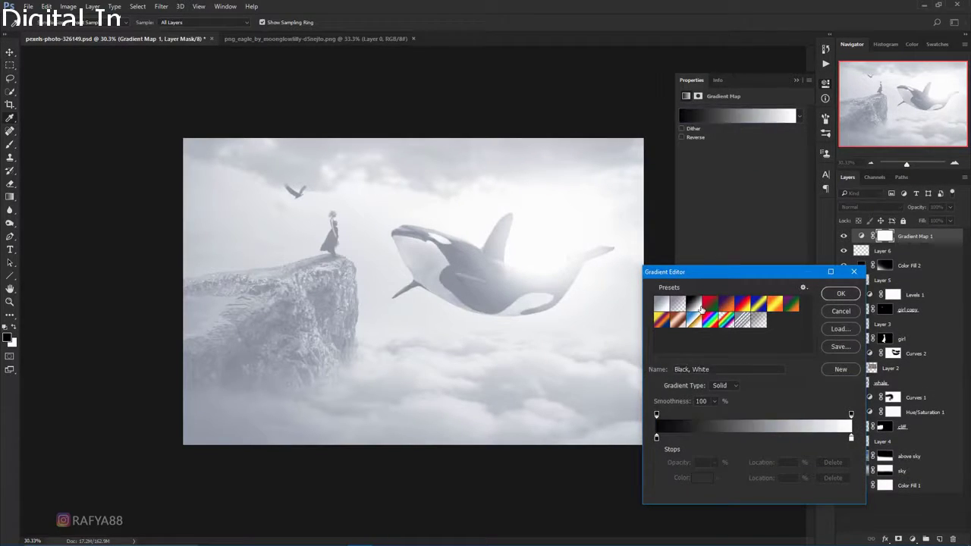
double_click(851, 438)
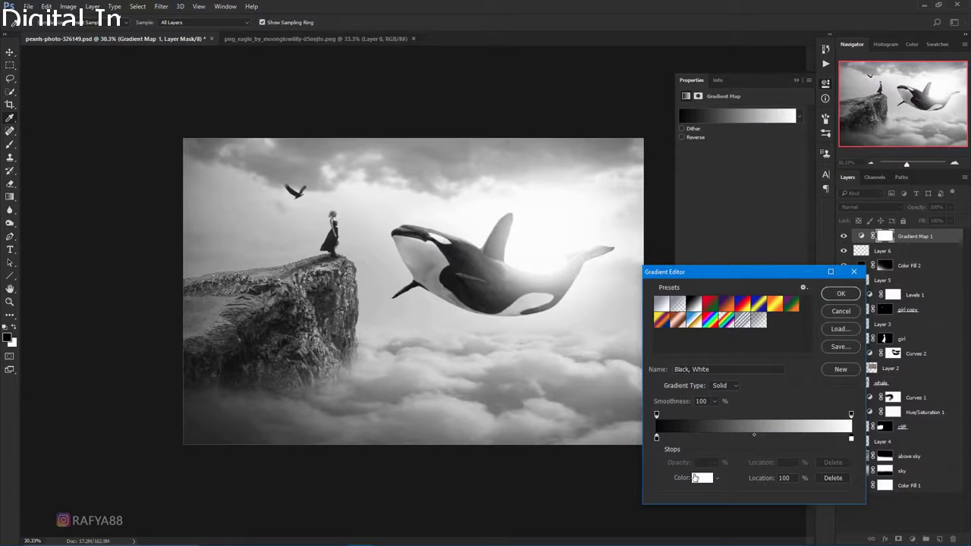
click(800, 254)
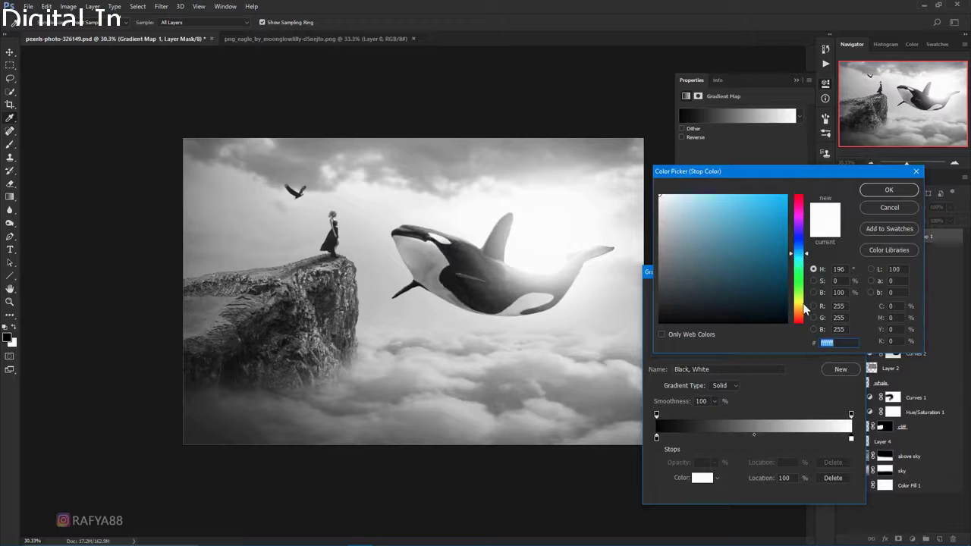
click(801, 312)
click(674, 218)
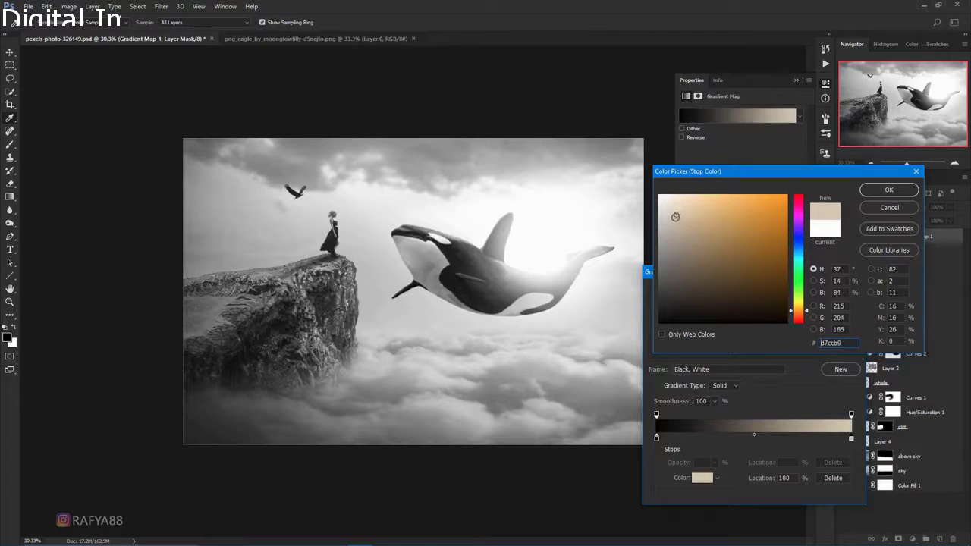
key(Return)
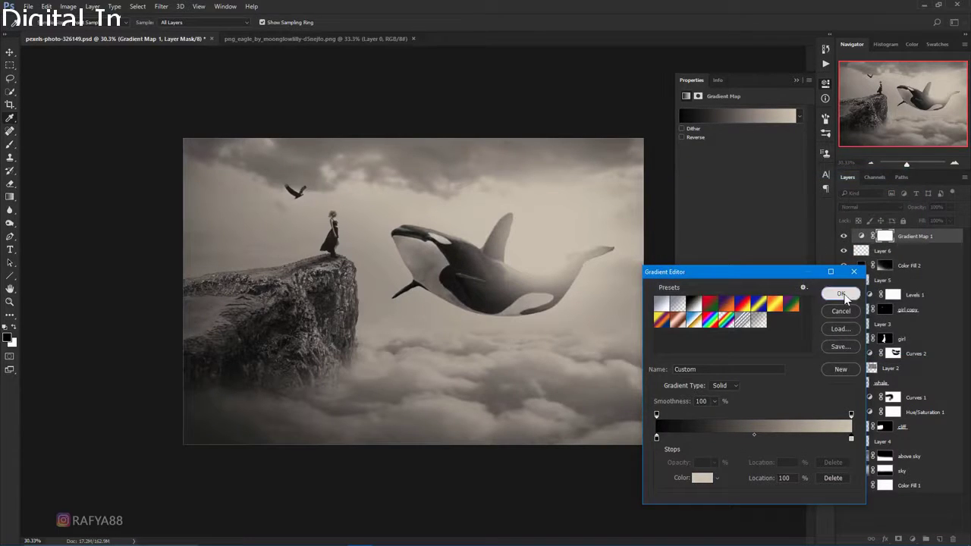
click(842, 294)
Step: Blend the gradient map as Soft Light and toggle it to compare
click(872, 207)
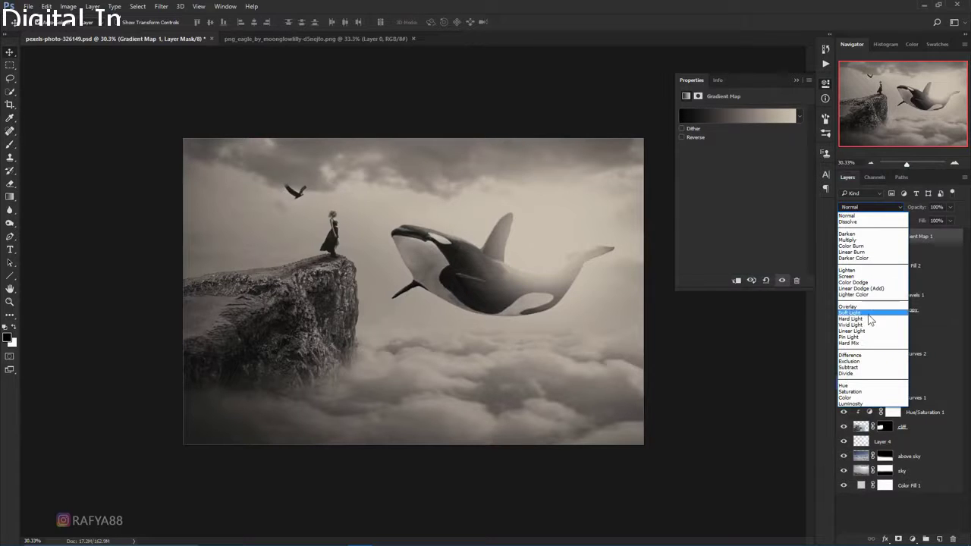
click(869, 313)
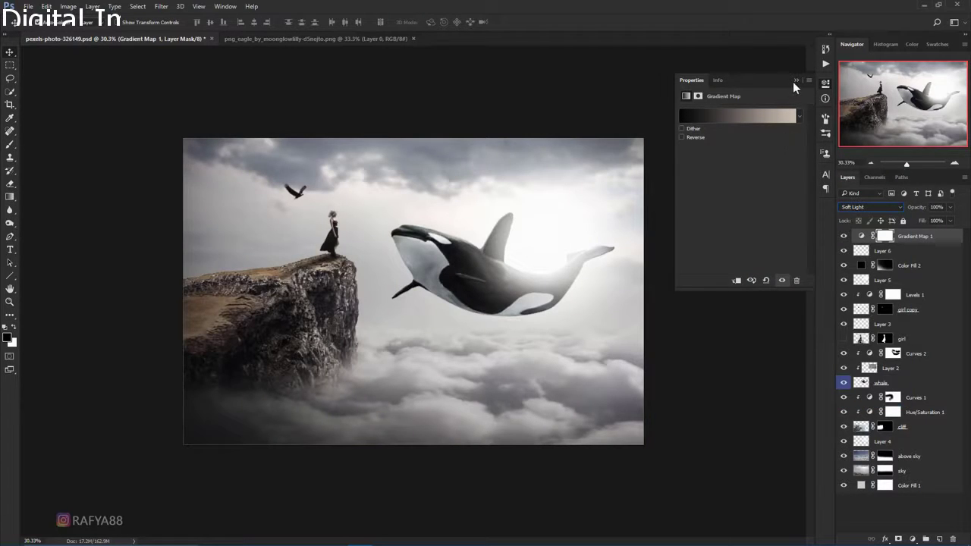
click(796, 80)
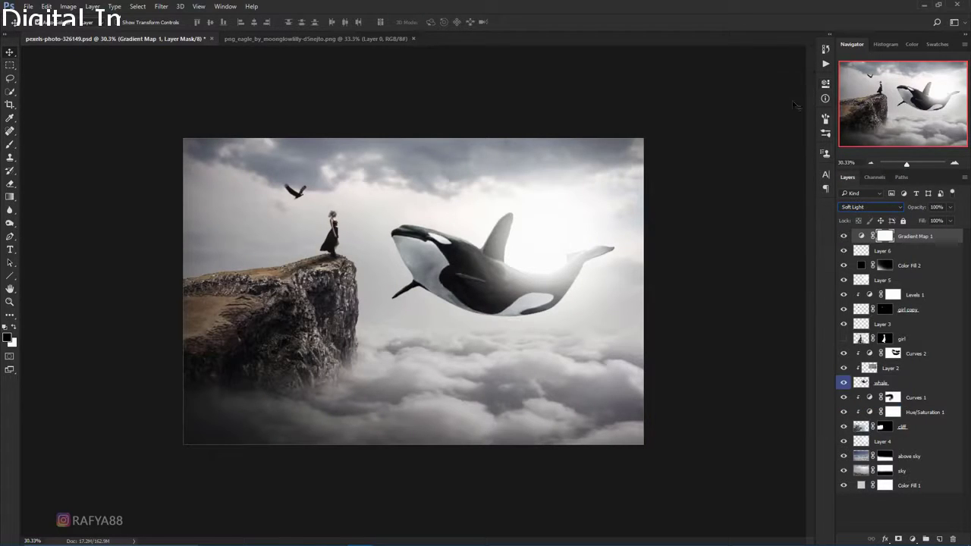
click(844, 236)
Step: Add a Color Balance layer shifting midtones toward blue and highlights toward yellow, then compare
click(912, 539)
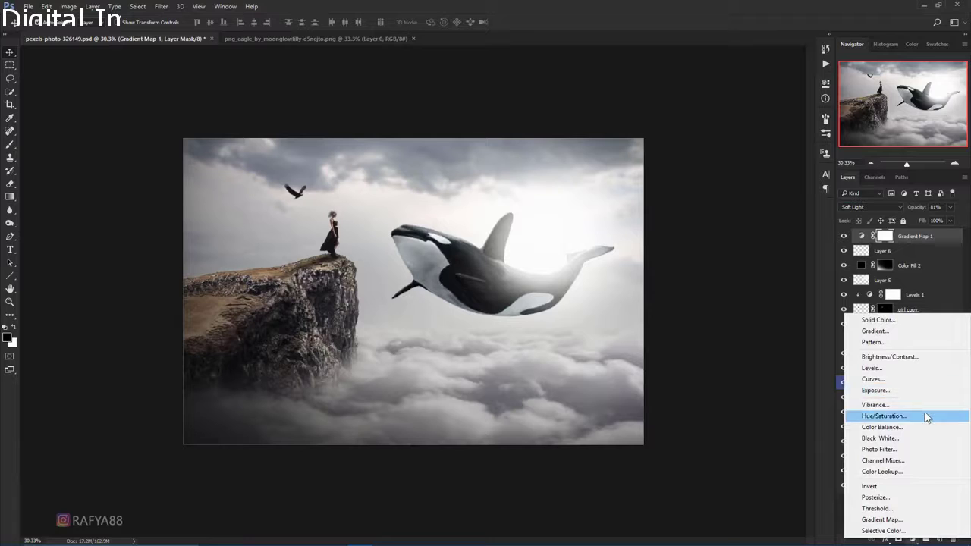
click(927, 427)
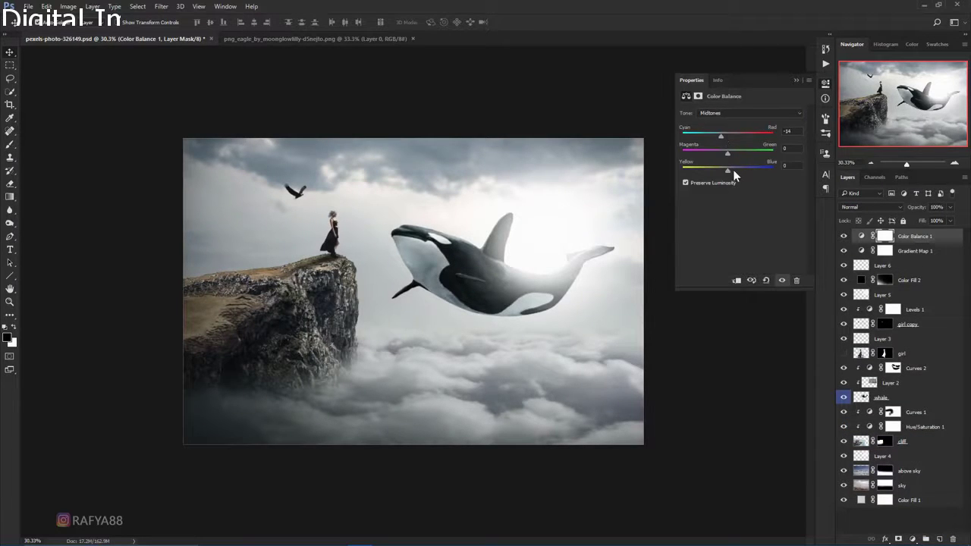
drag(730, 169, 735, 169)
click(738, 112)
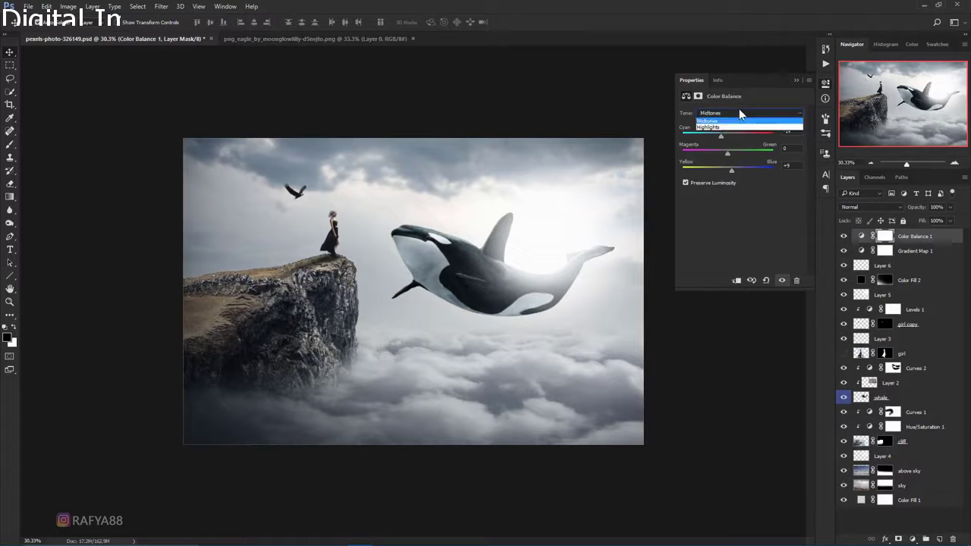
click(744, 134)
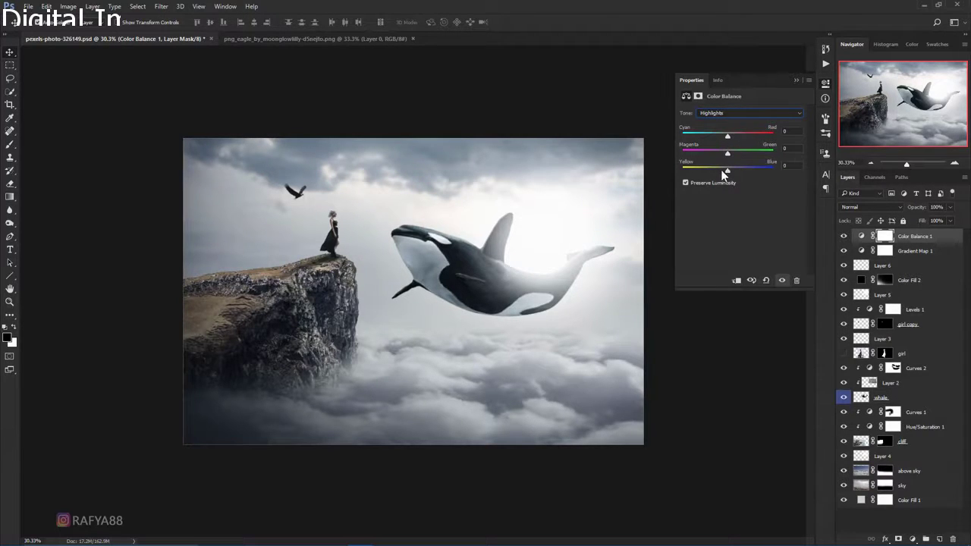
drag(722, 170, 722, 172)
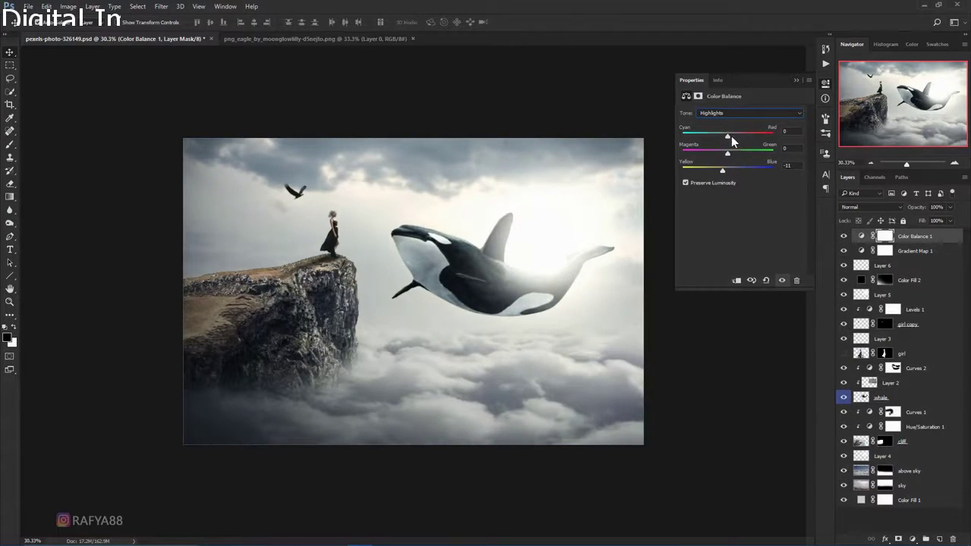
drag(728, 136, 729, 136)
click(795, 79)
click(843, 236)
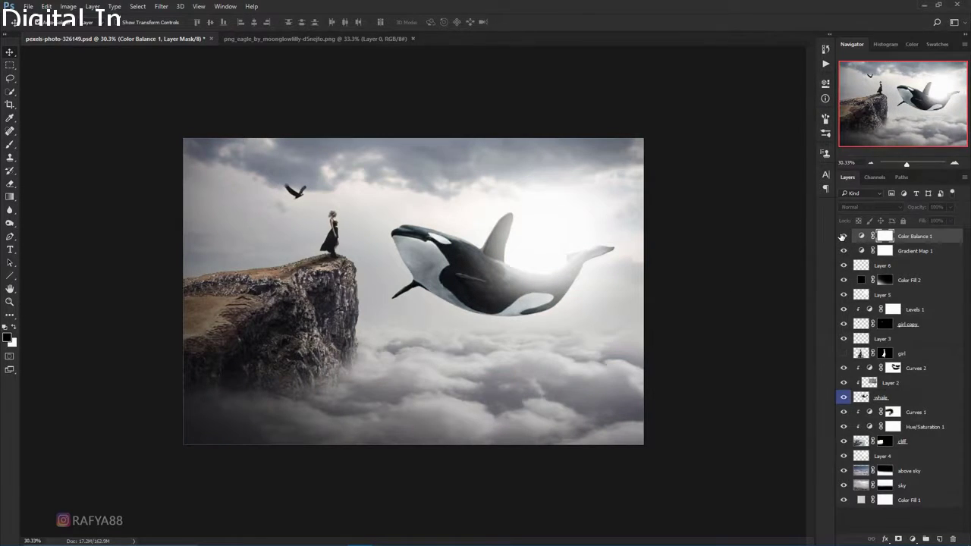
click(843, 236)
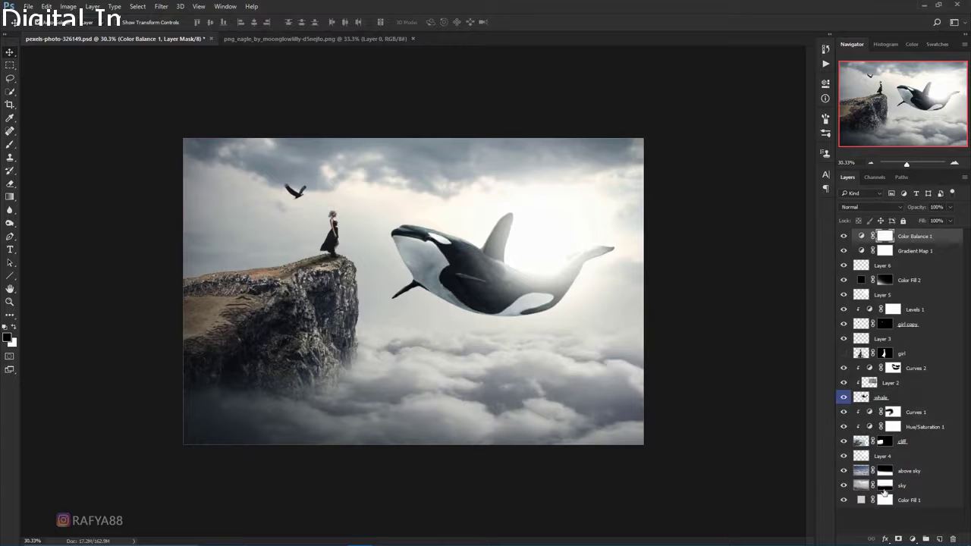
click(914, 539)
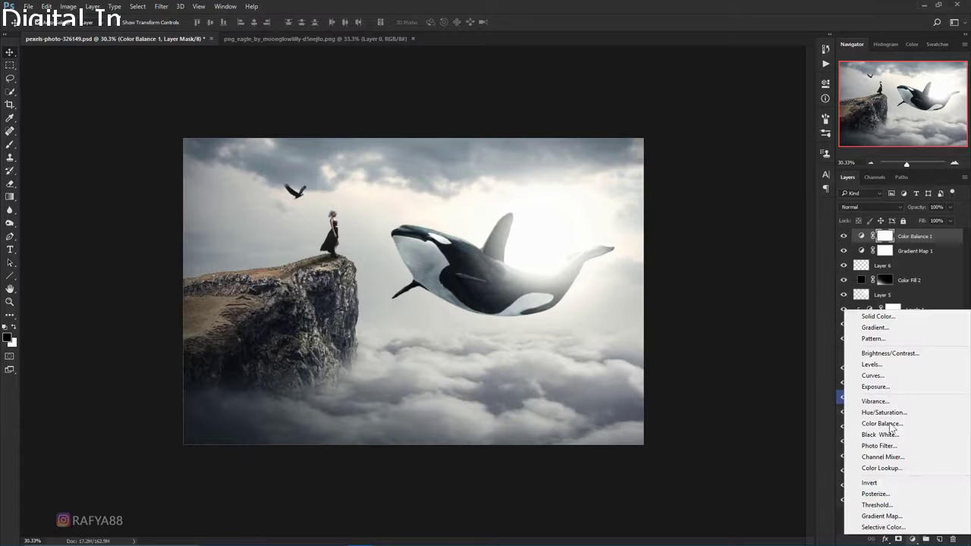
Step: Add a Curves layer with the Blue black point at 31 and the Red at 23, then compare
click(921, 380)
click(728, 124)
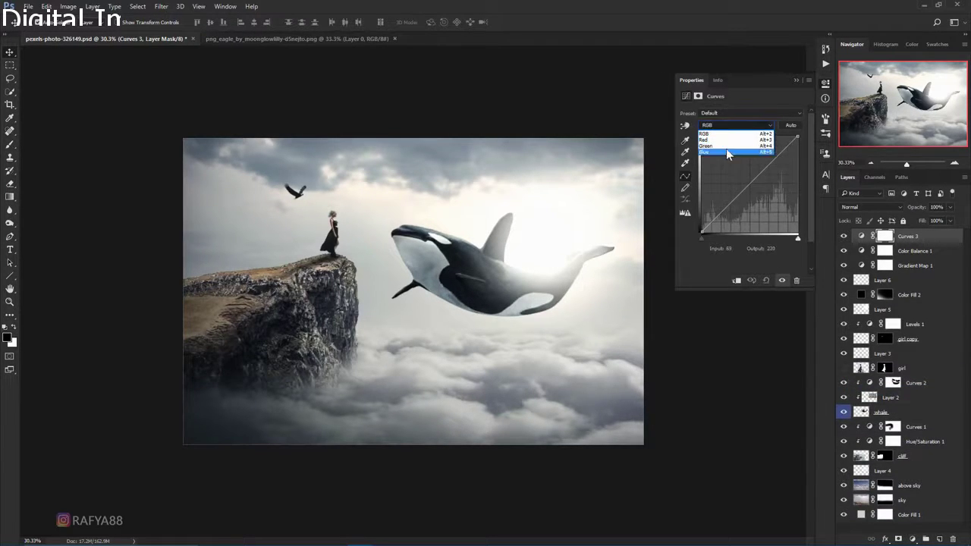
click(726, 148)
drag(702, 231, 695, 220)
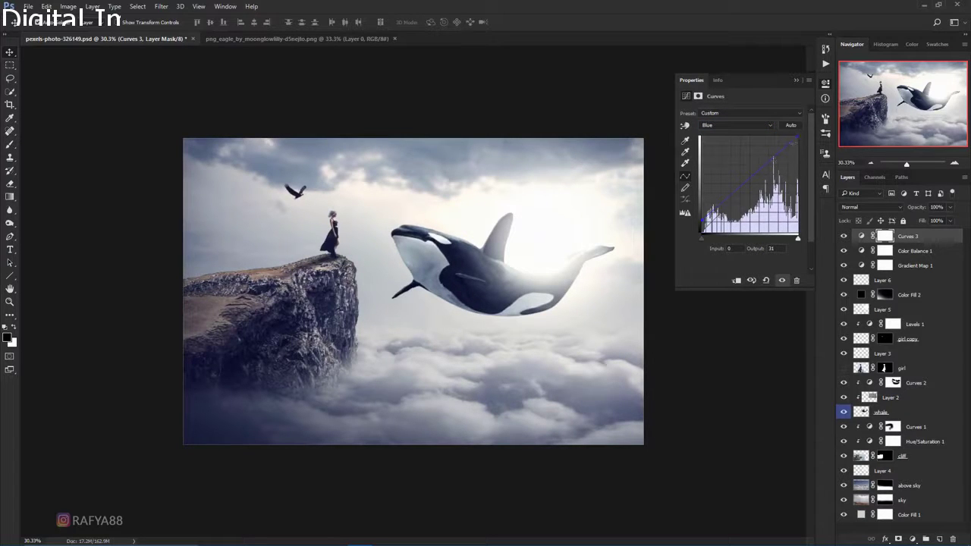
click(763, 175)
click(734, 124)
click(725, 137)
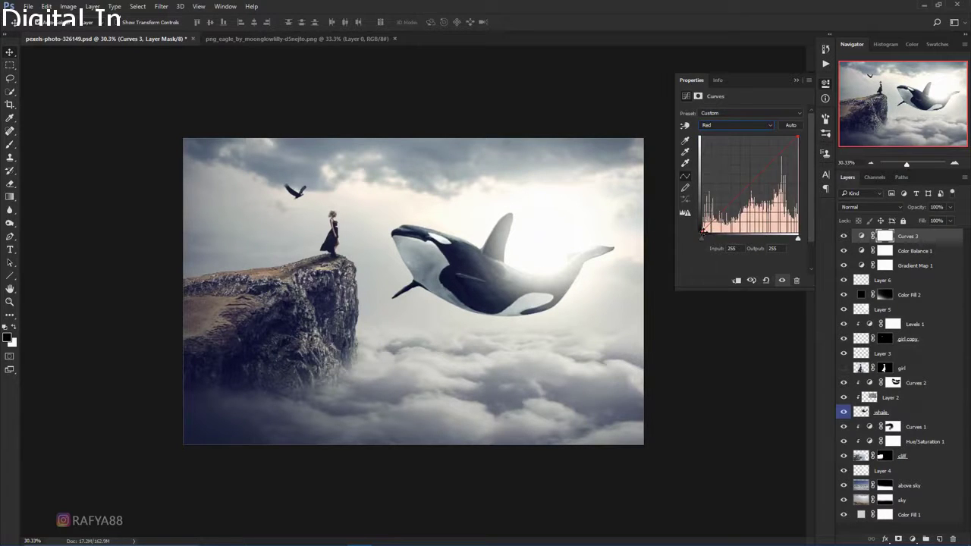
drag(703, 232, 700, 225)
click(796, 80)
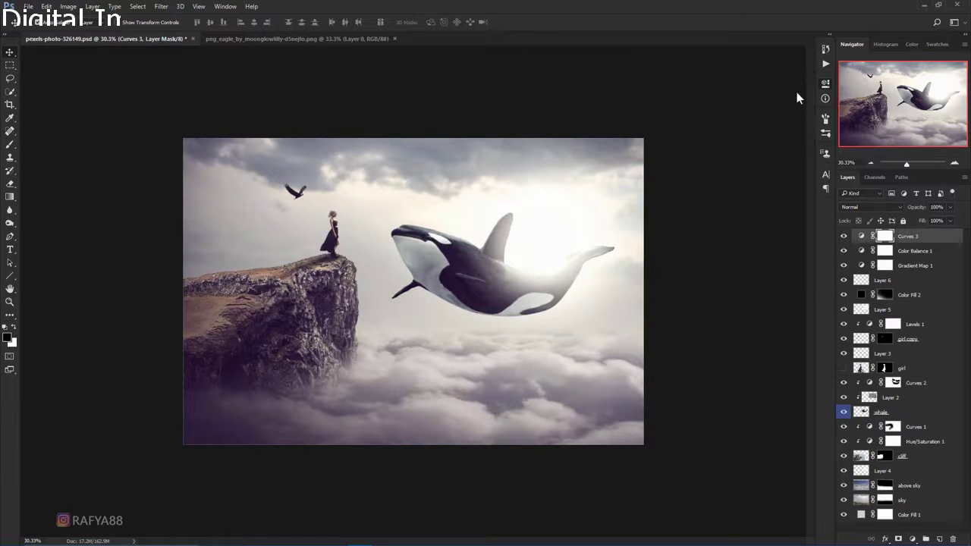
click(843, 238)
click(913, 539)
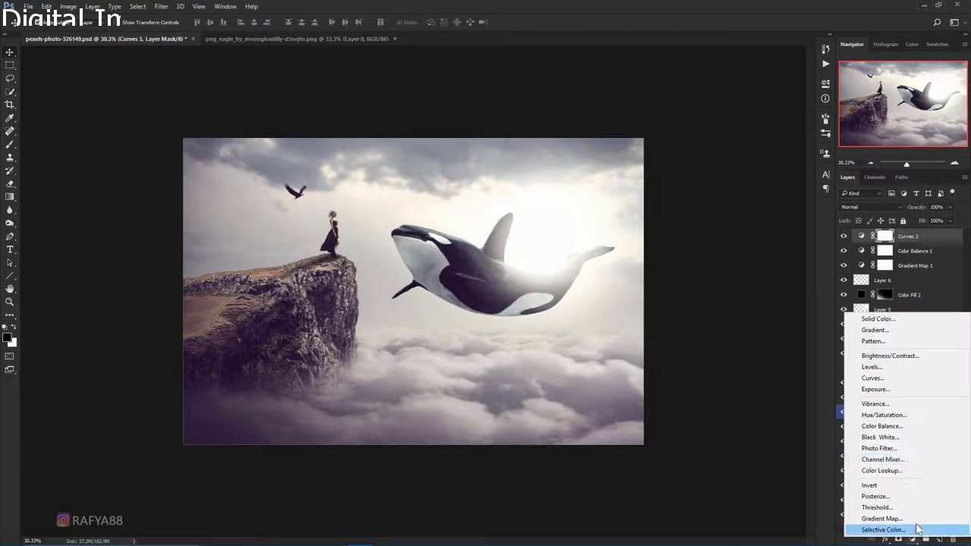
Step: Add a Levels layer with output black at 16, then toggle the adjustments to compare
click(909, 368)
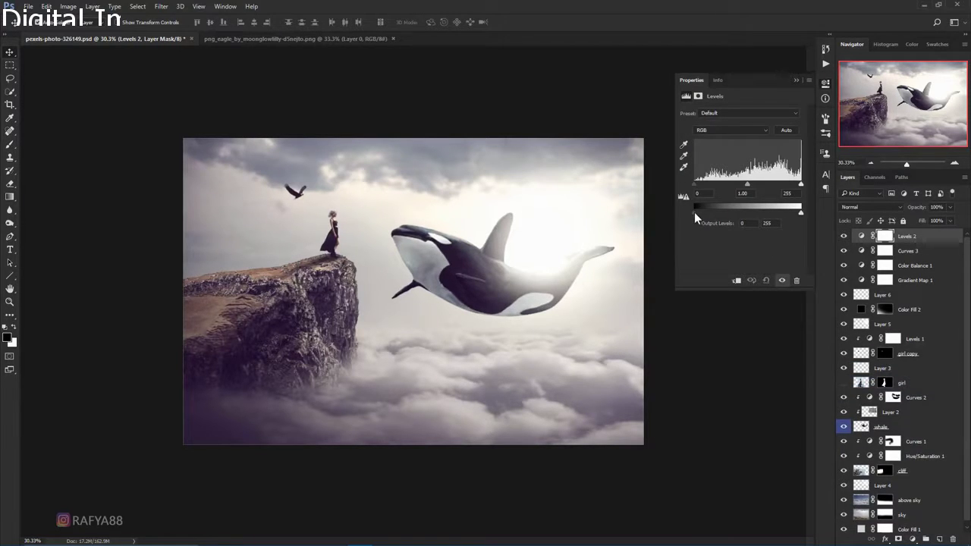
drag(694, 212, 700, 213)
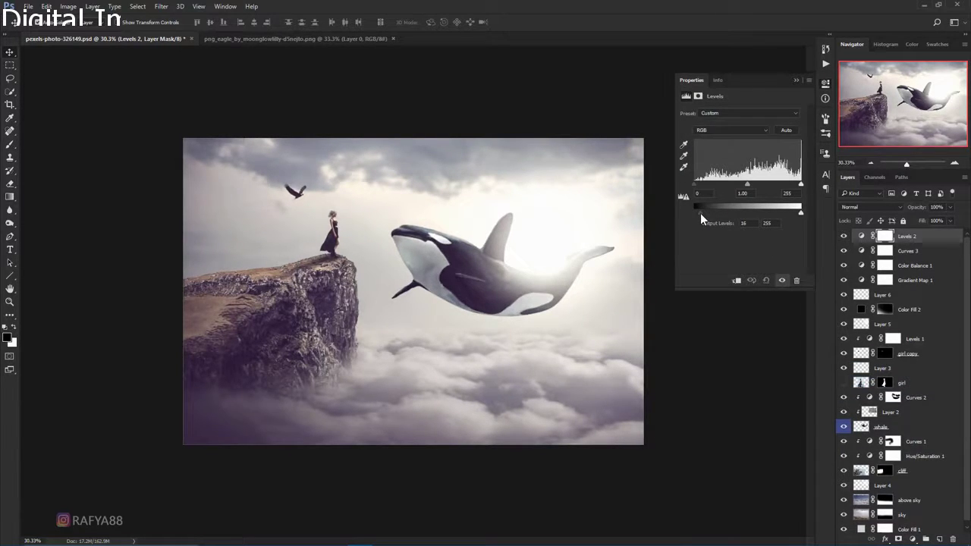
click(796, 79)
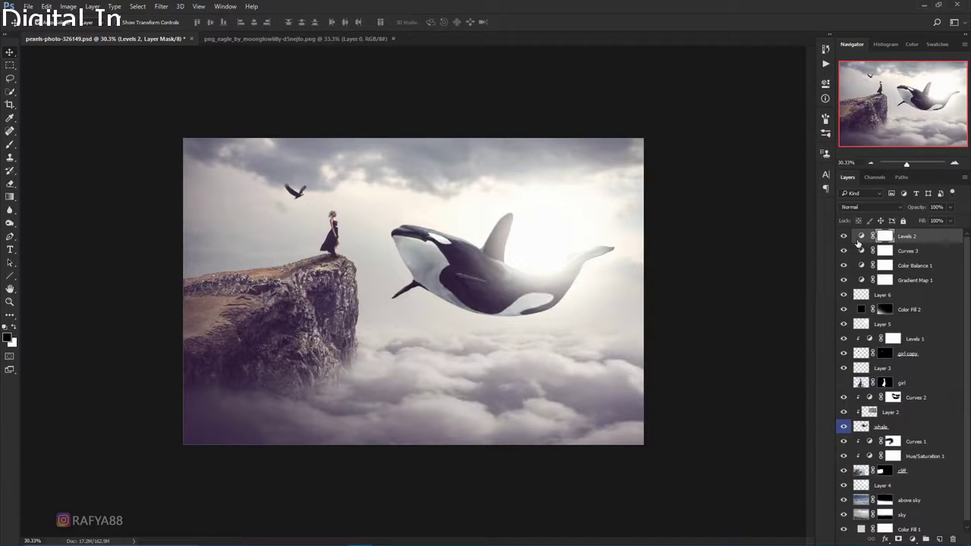
click(844, 238)
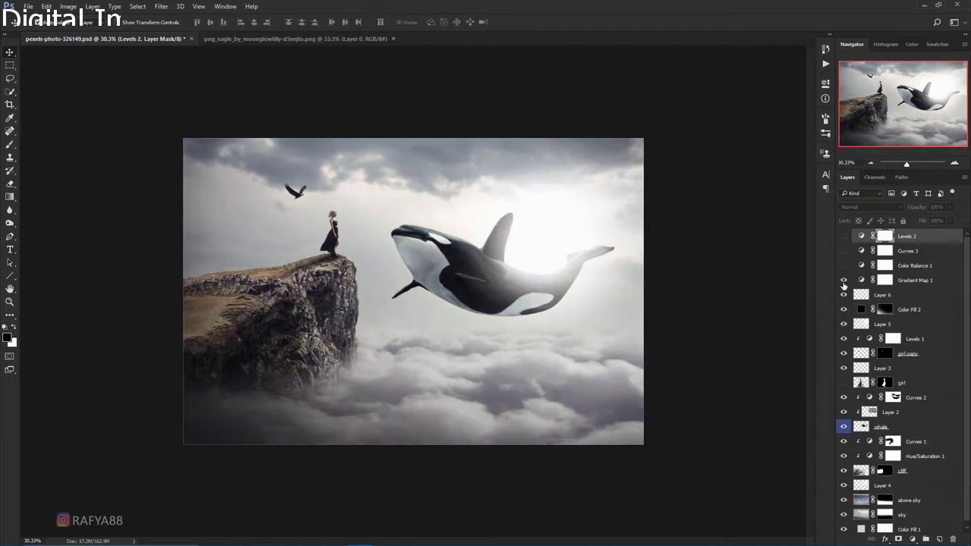
drag(845, 271, 844, 286)
click(845, 267)
drag(846, 254, 846, 240)
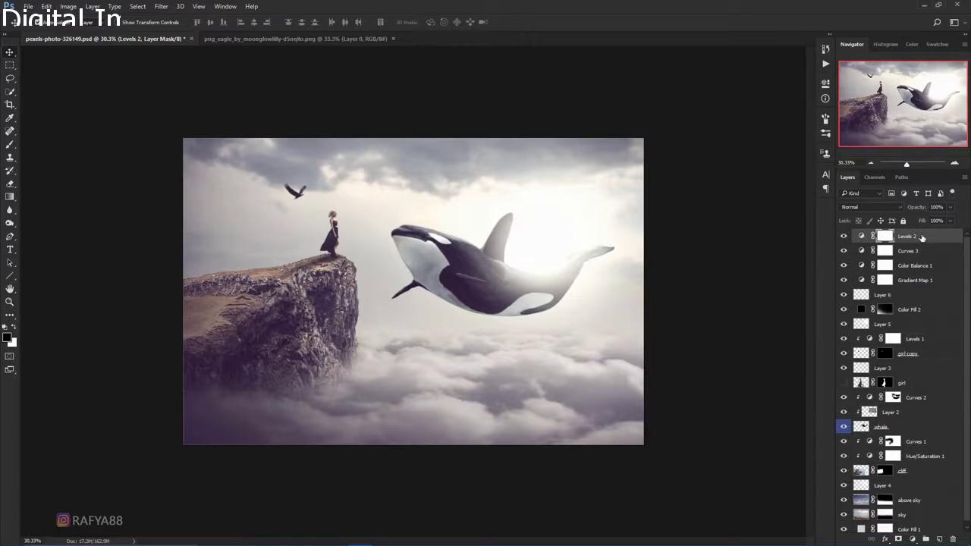
Step: Stamp all visible layers into a new Layer 7
key(ctrl+2)
key(ctrl+shift+alt+e)
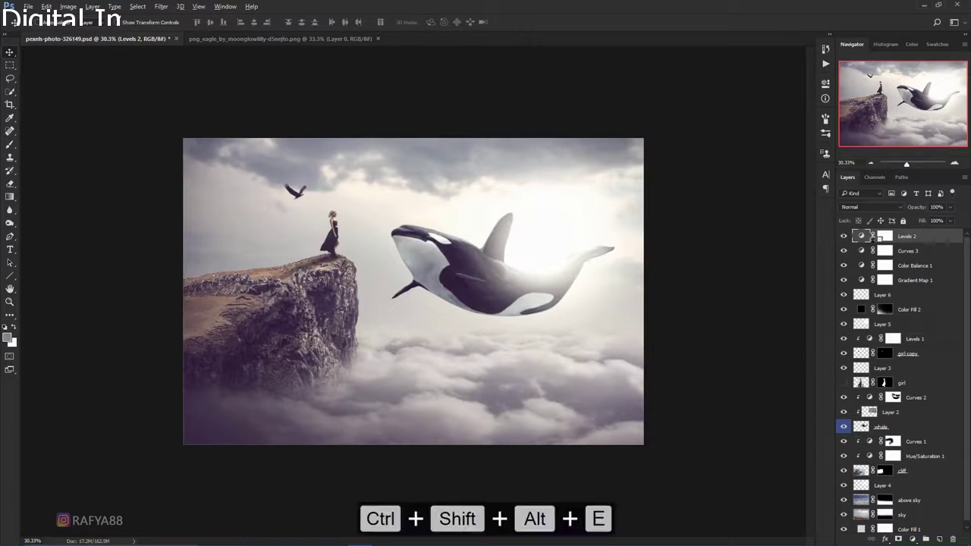
scroll(382, 245, up, 2)
scroll(383, 242, down, 1)
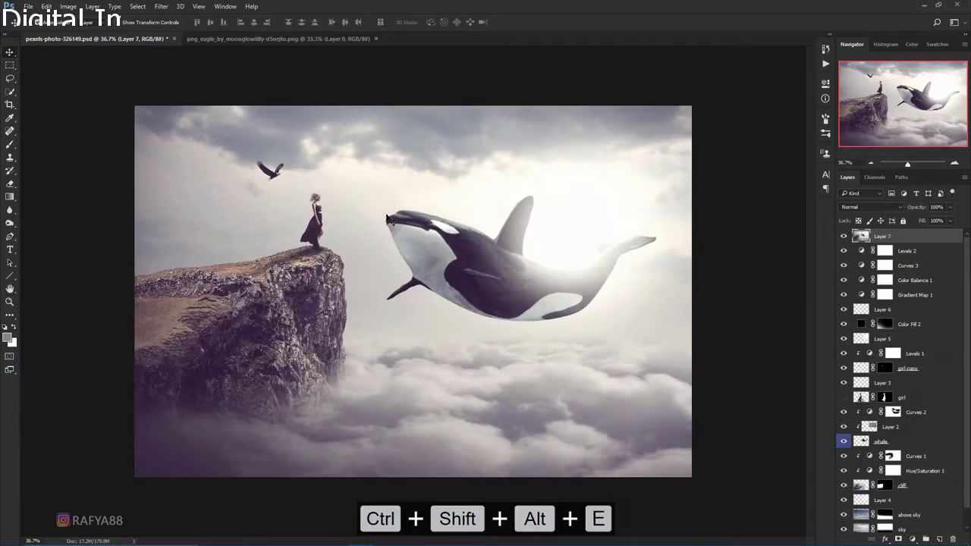
Step: Apply a wide, low-strength Iris Blur centred between the girl and the orca
click(161, 6)
mouse_move(176, 128)
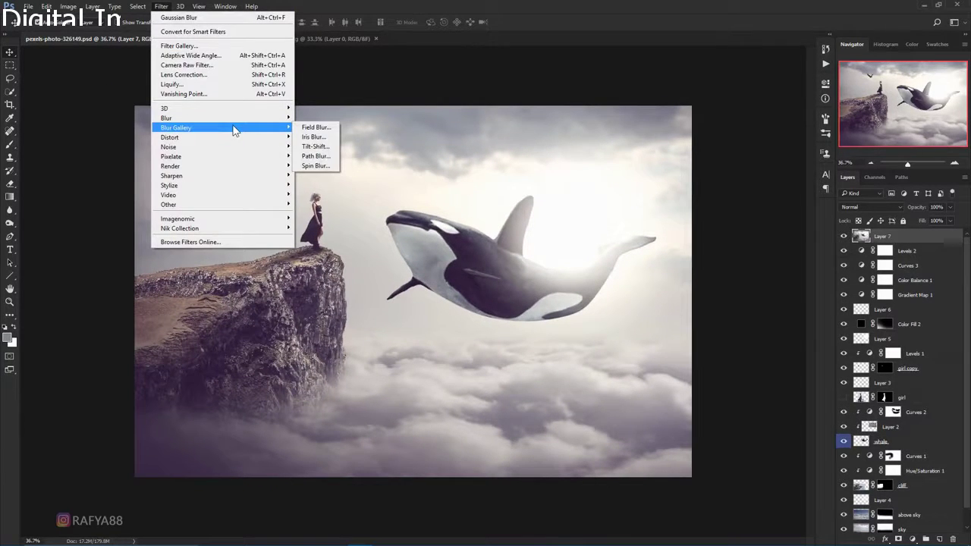
click(313, 138)
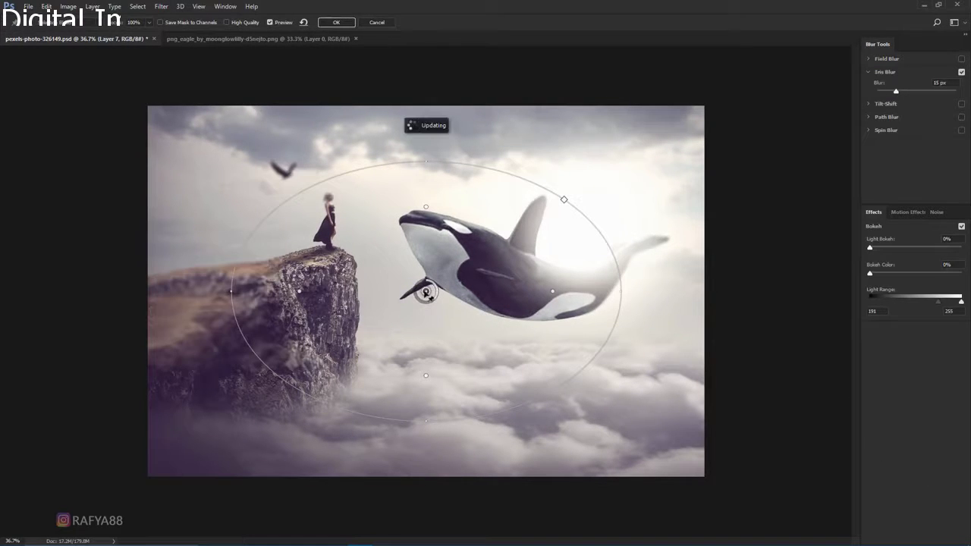
drag(426, 291, 385, 262)
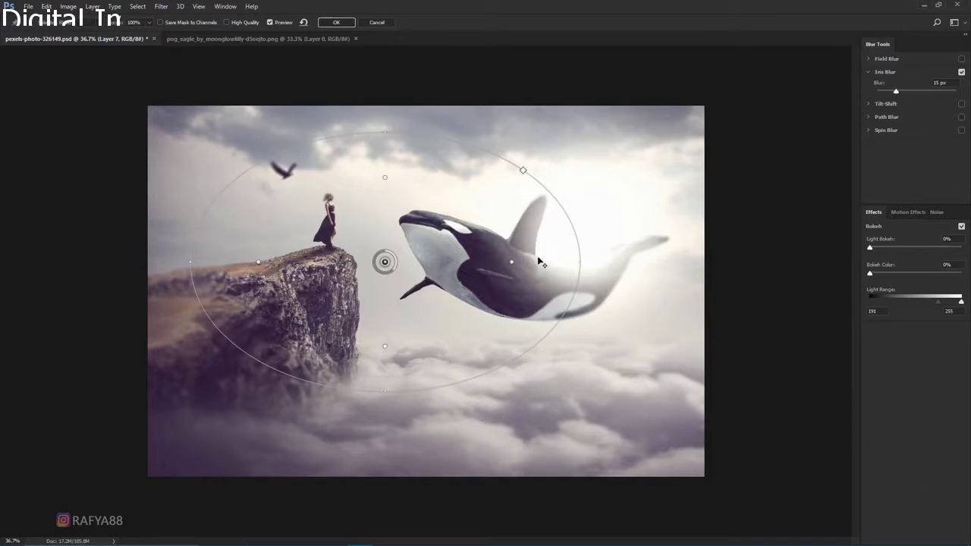
drag(591, 263, 655, 265)
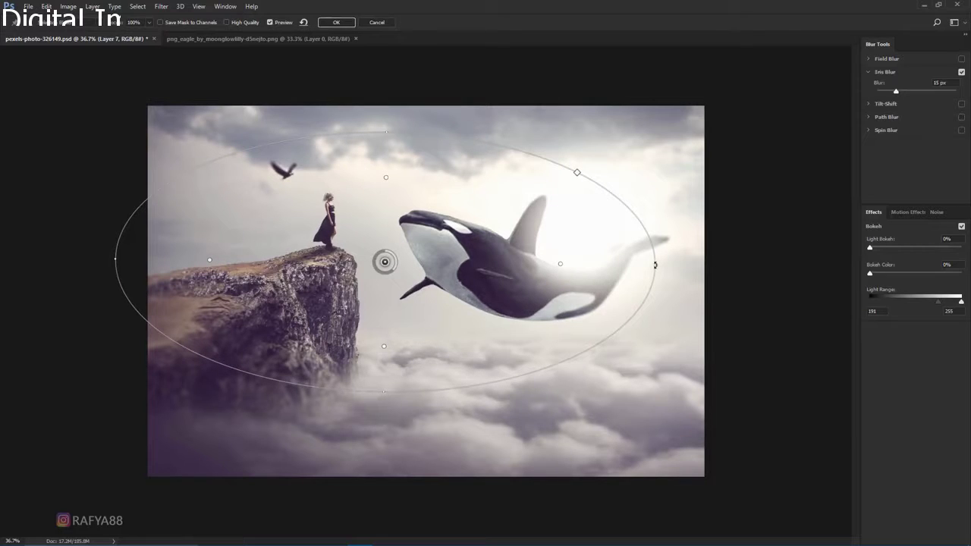
drag(379, 413, 379, 420)
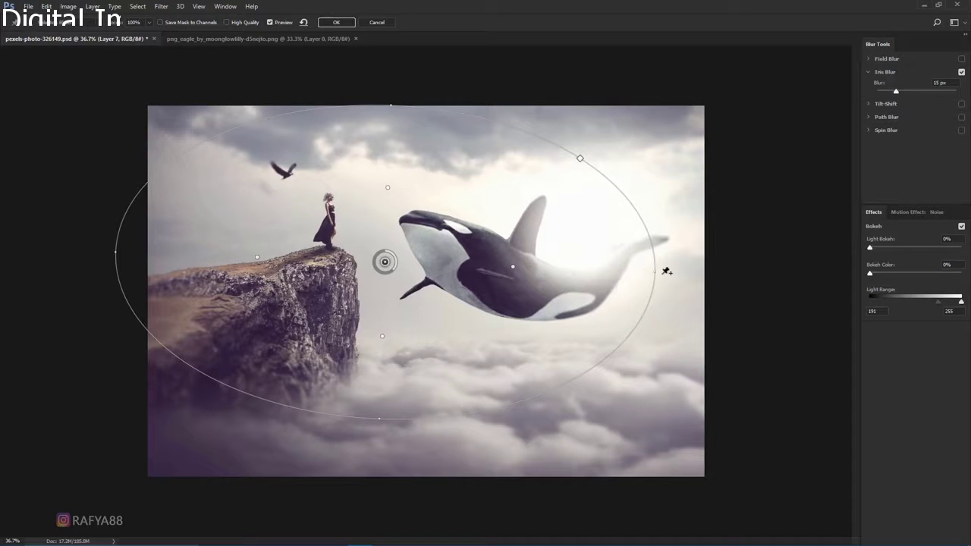
drag(655, 270, 697, 268)
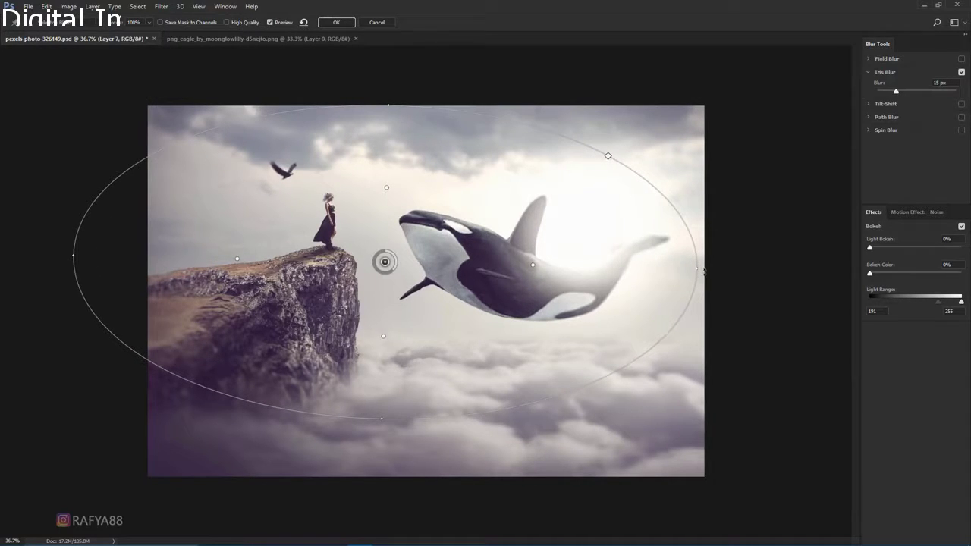
drag(233, 261, 261, 259)
drag(895, 91, 889, 90)
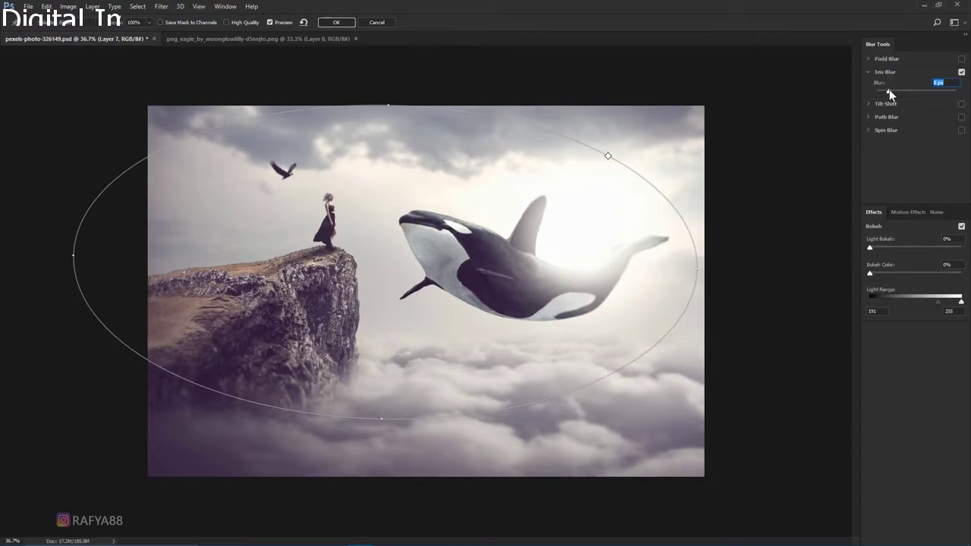
key(Return)
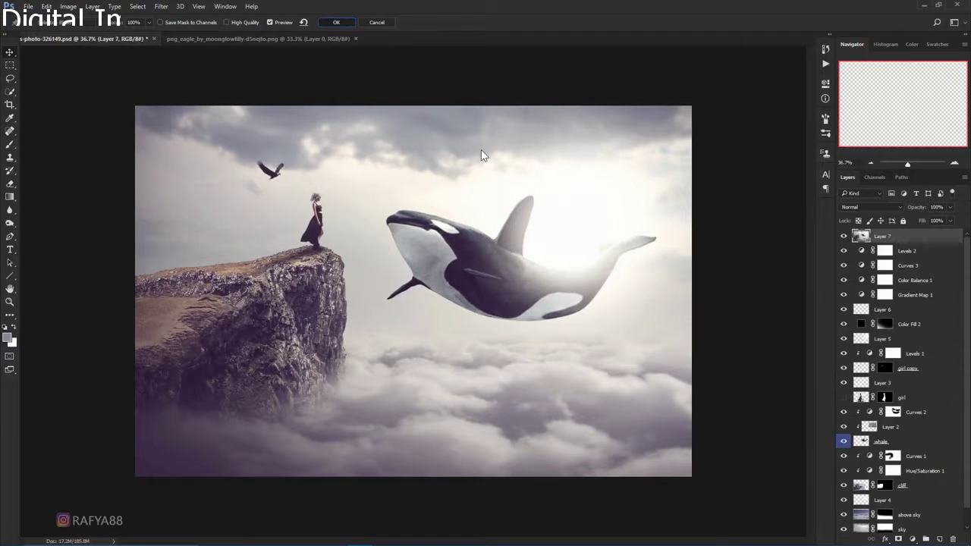